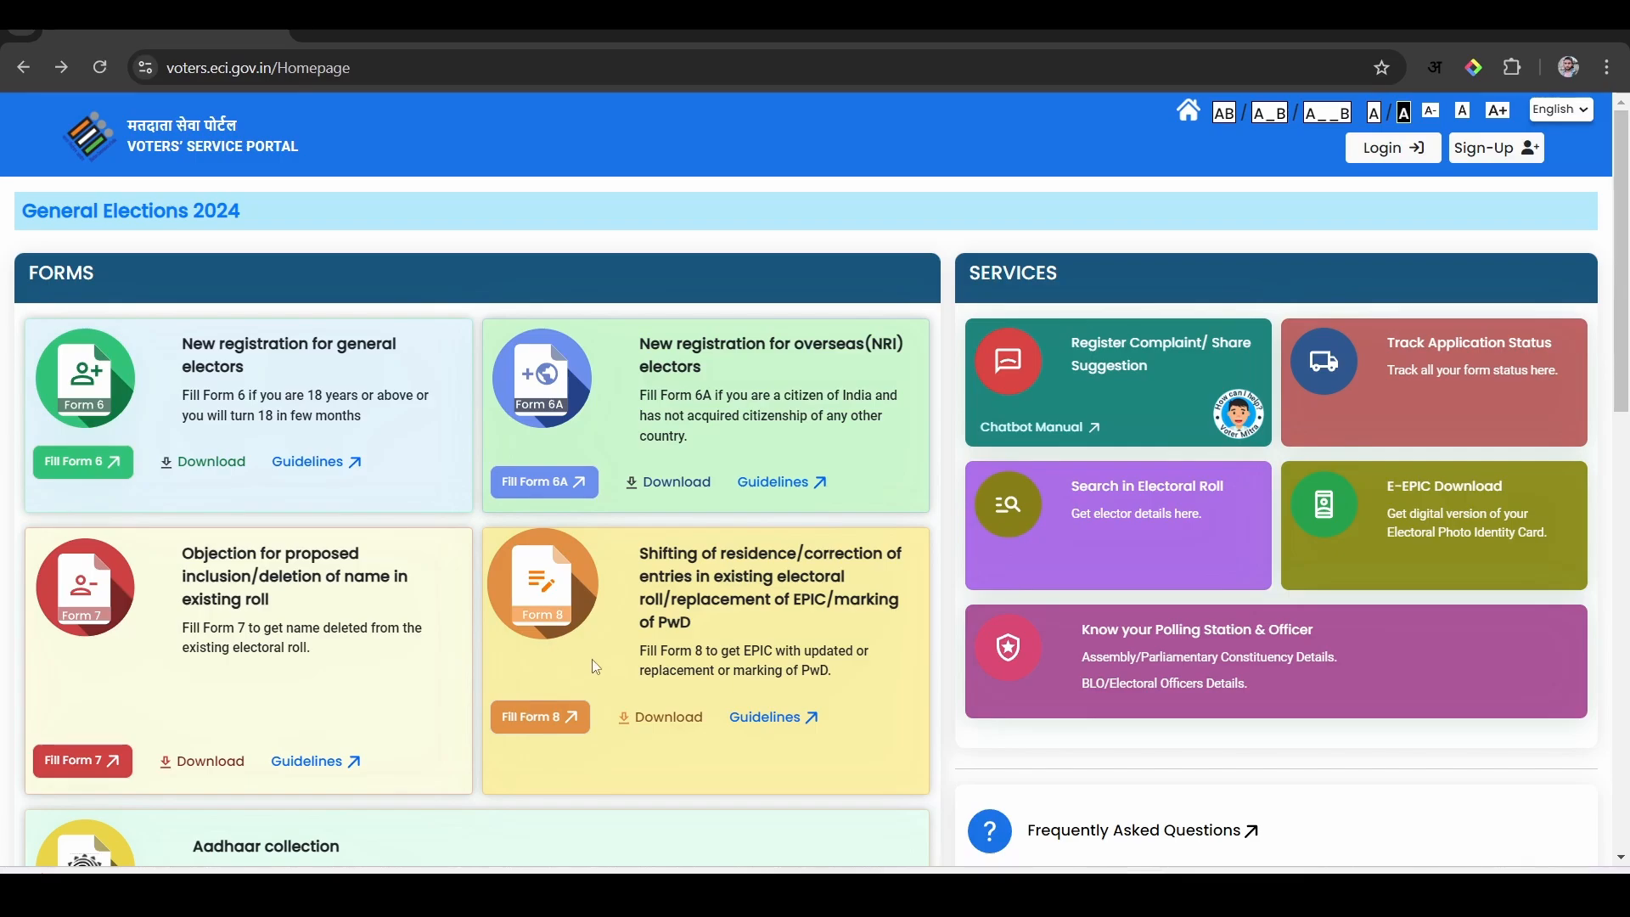
Start the Form 8 application and switch from the login page to creating a new account
{"action": "left_click", "coordinate": [558, 722]}
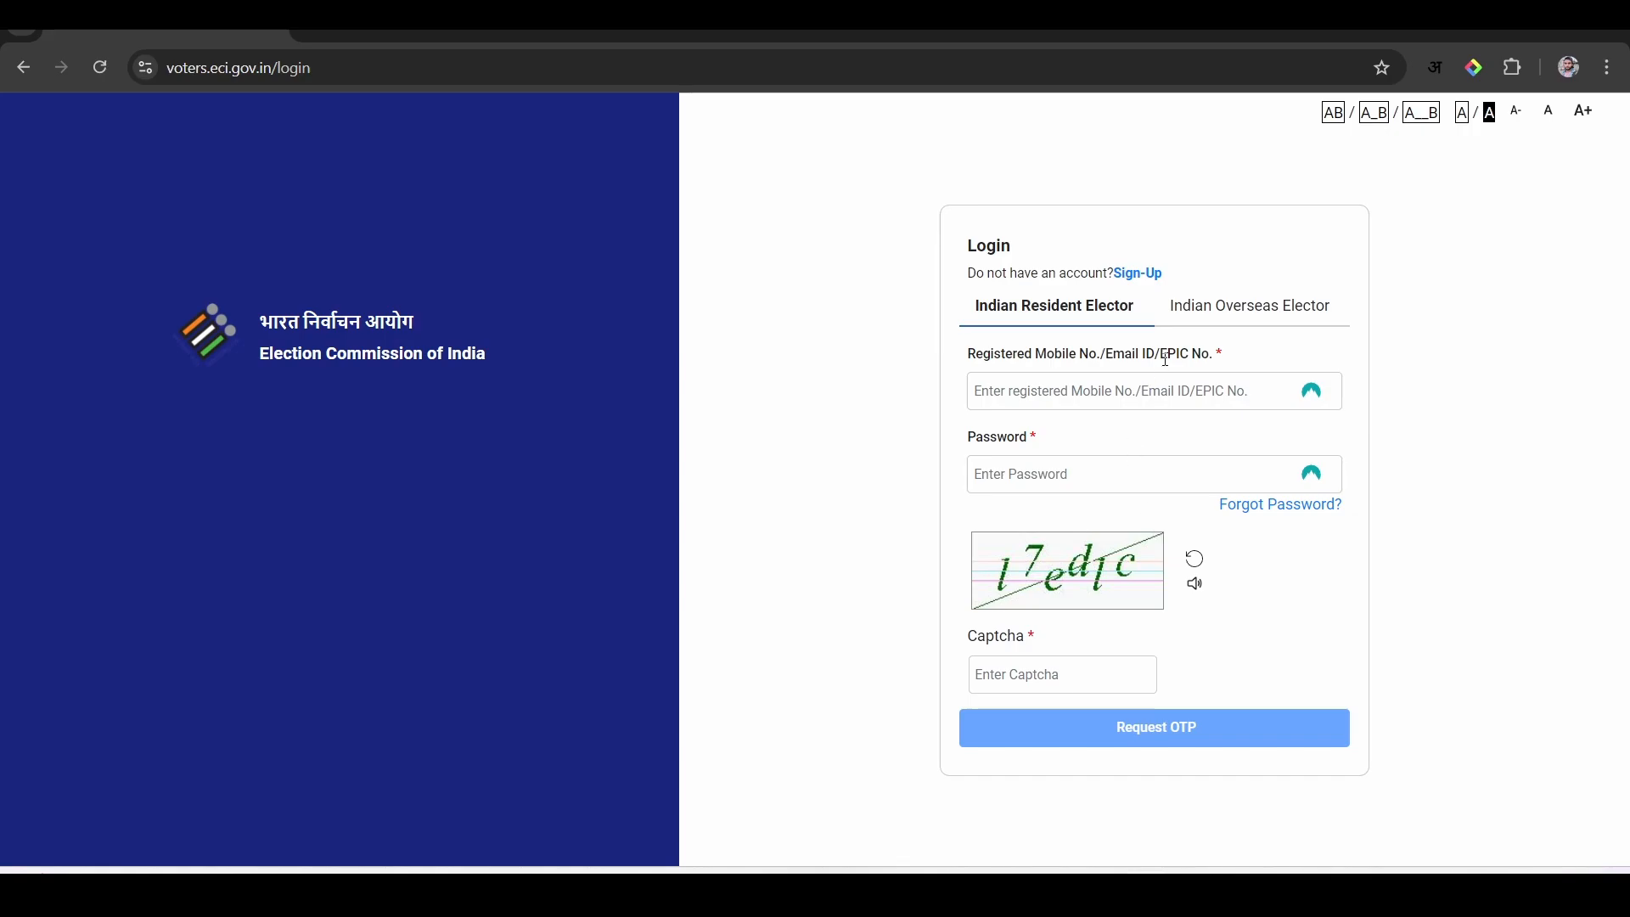
{"action": "left_click", "coordinate": [1138, 274]}
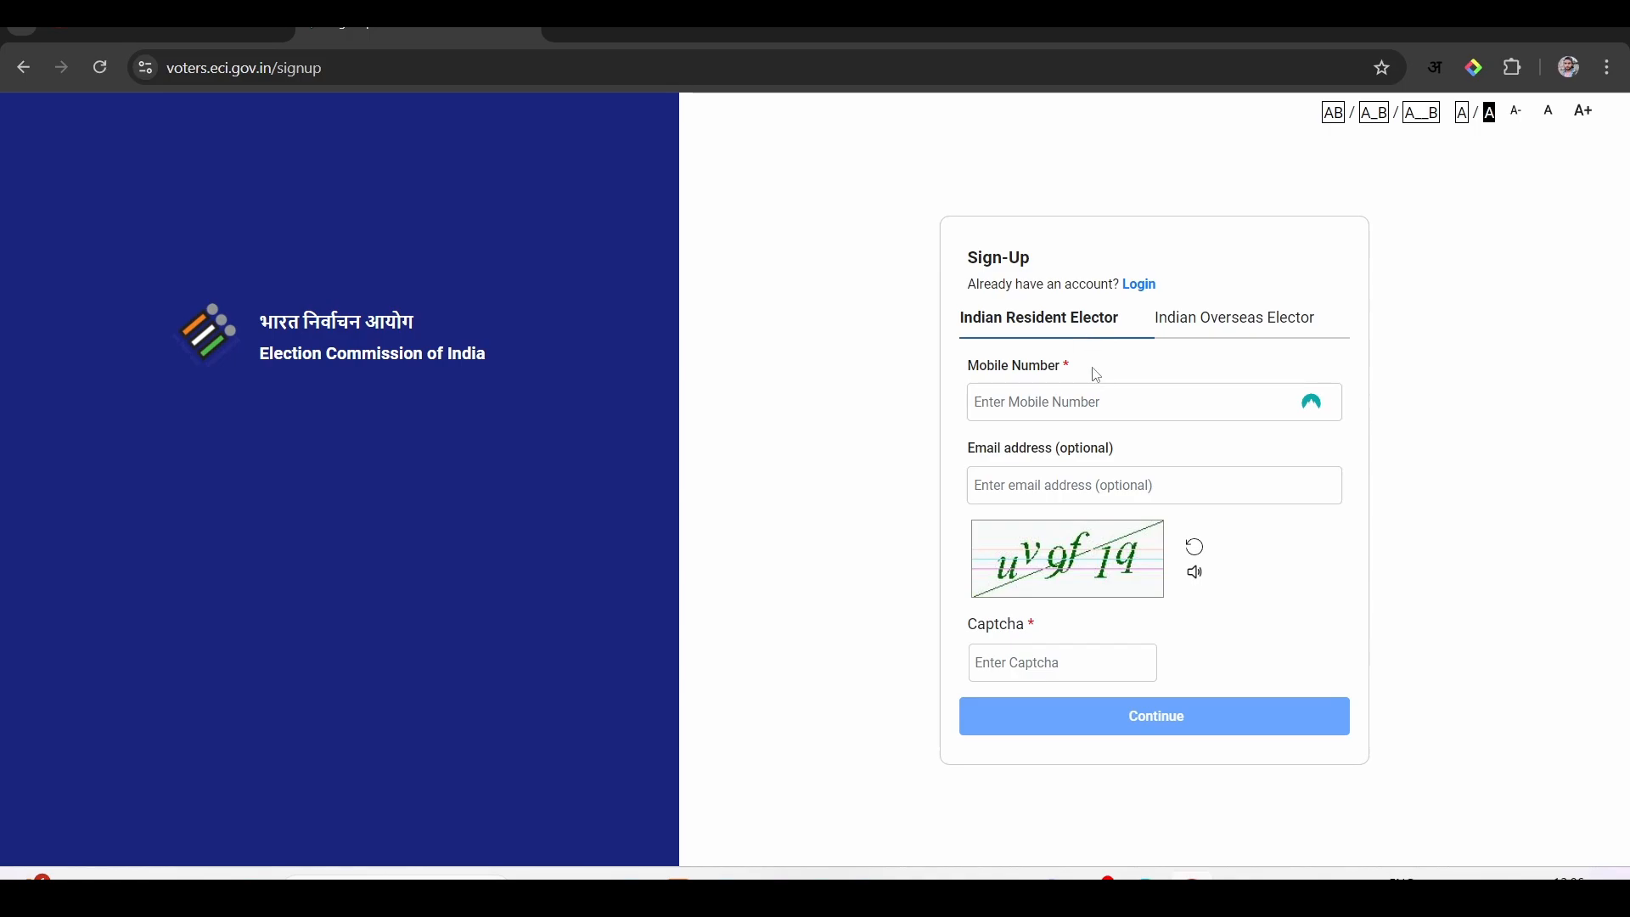
Enter the mobile number and the e-mail address in the resident elector sign-up form
{"action": "left_click", "coordinate": [1107, 403]}
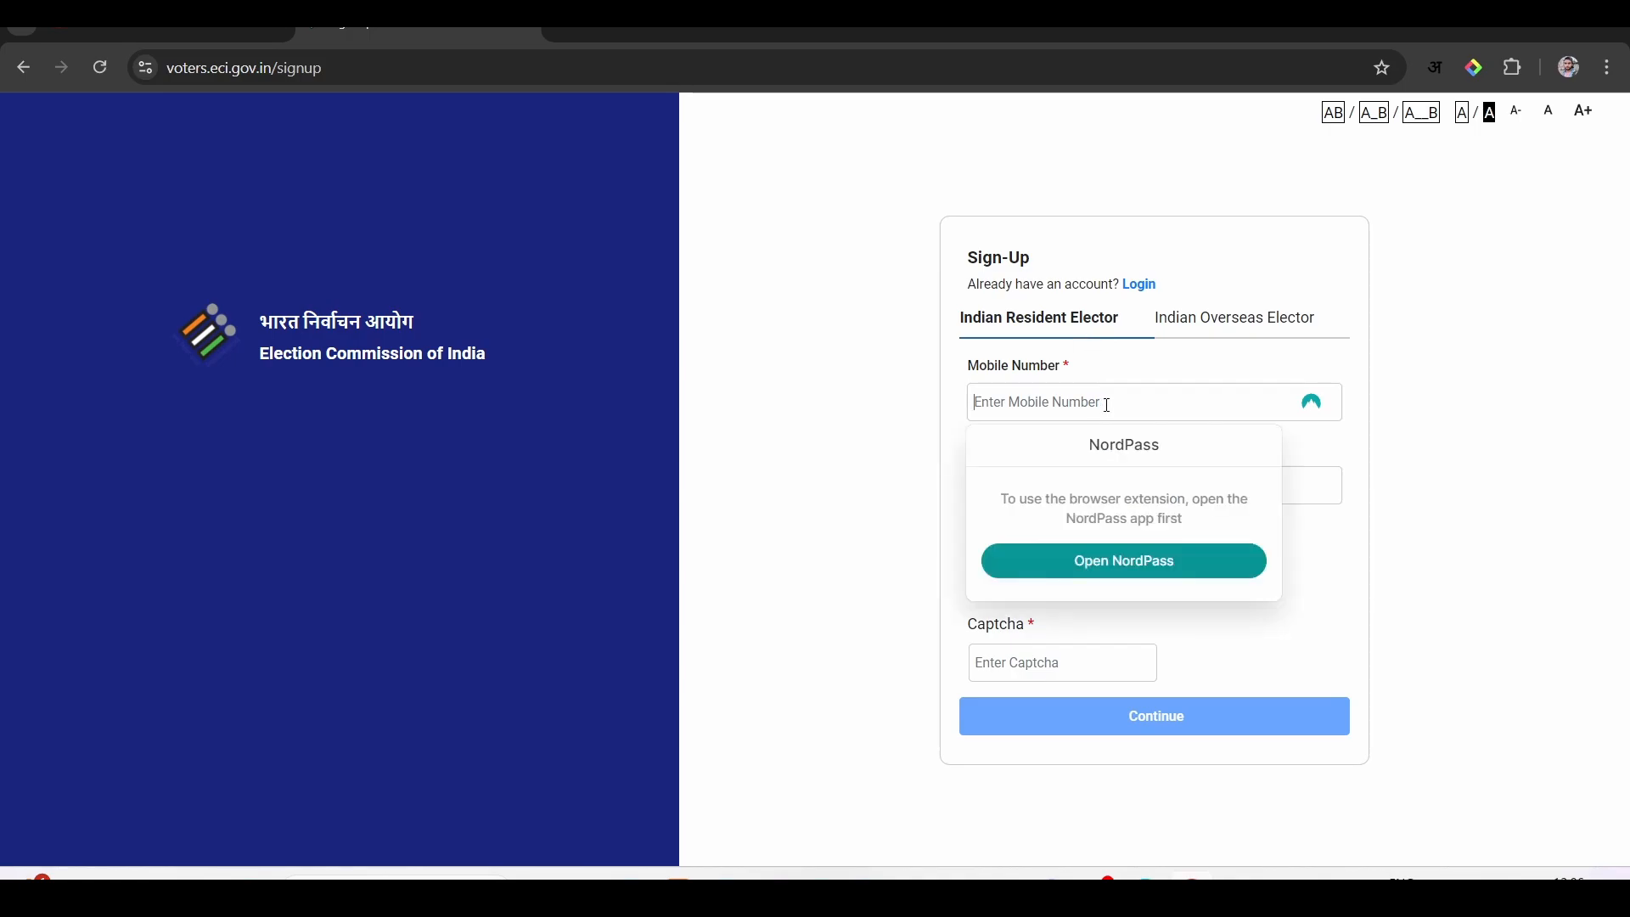
{"action": "type", "text": "19"}
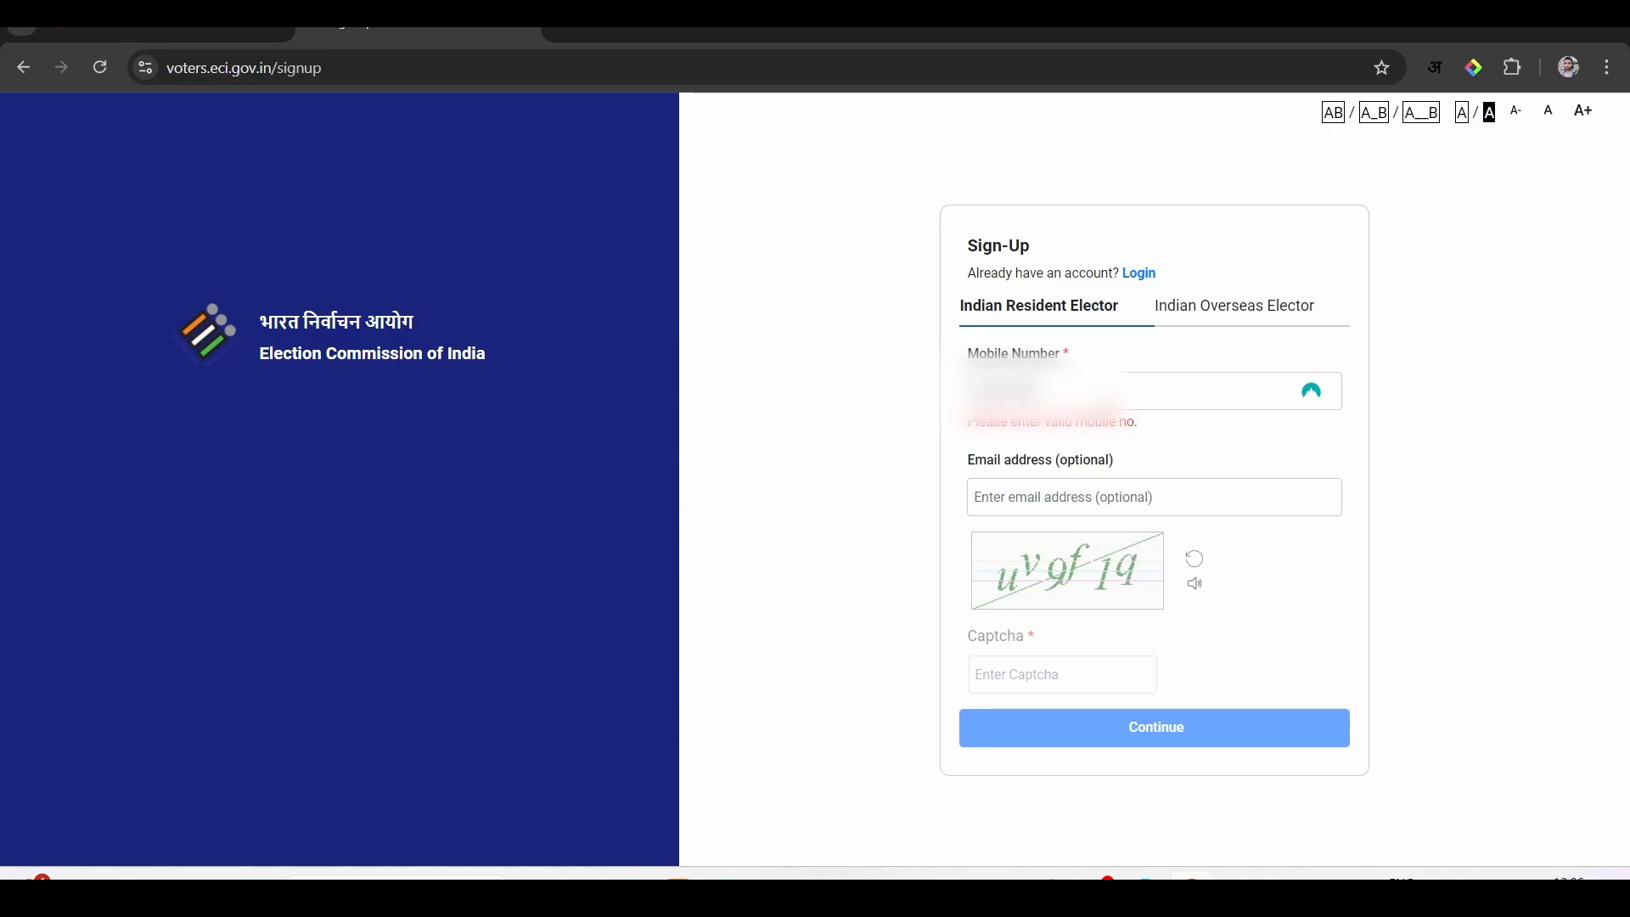
{"action": "type", "text": "0"}
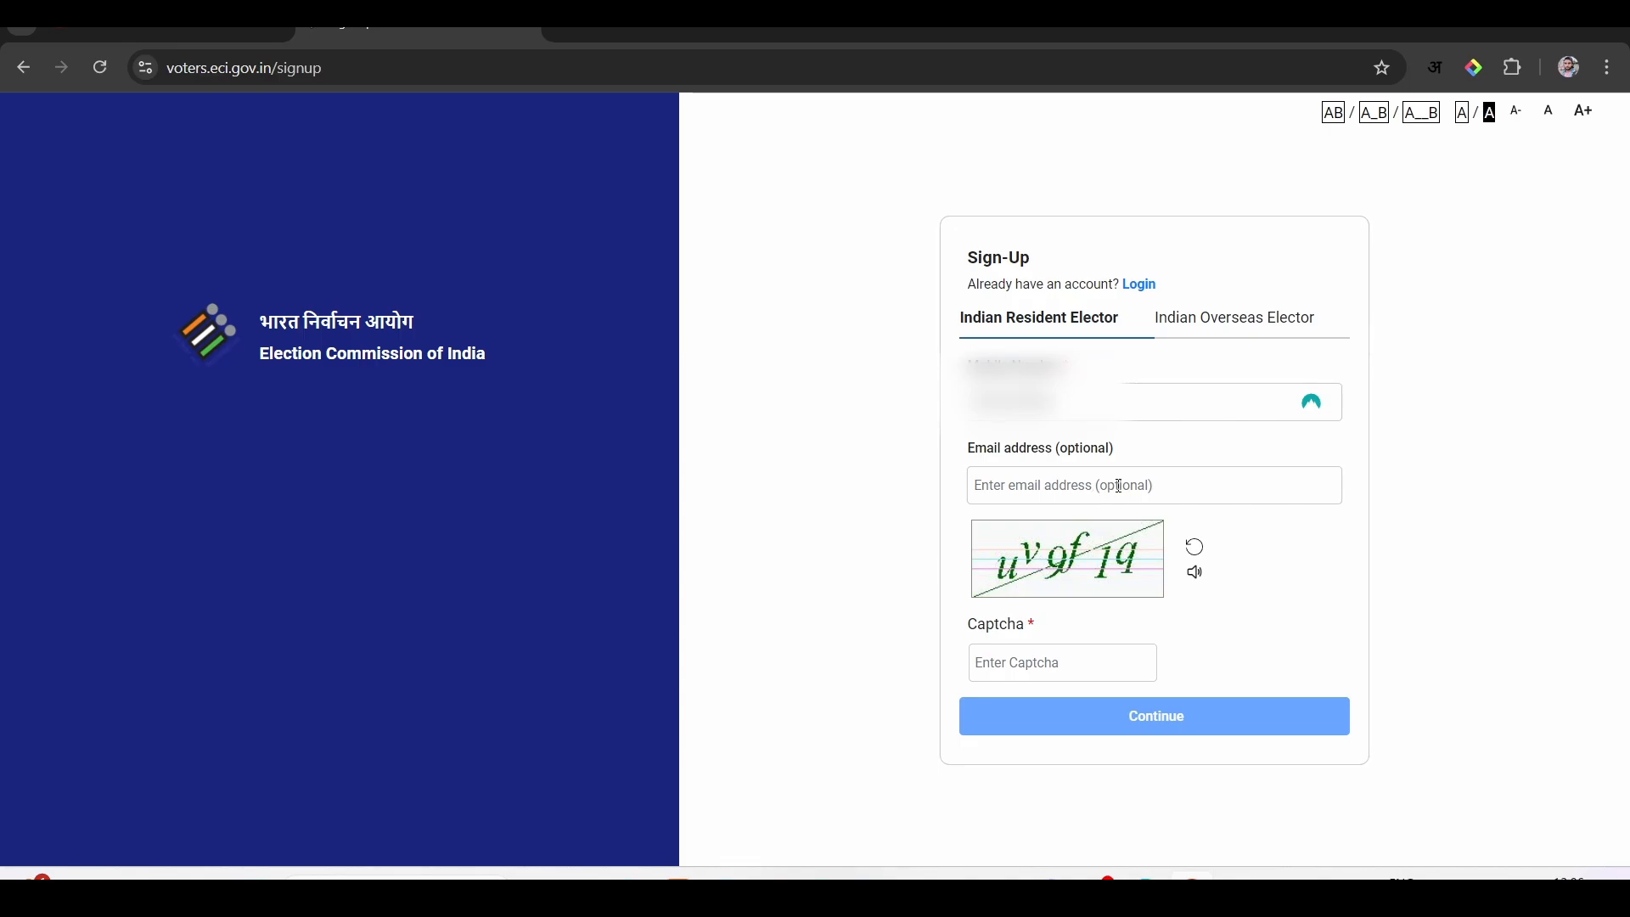
{"action": "type", "text": "tech"}
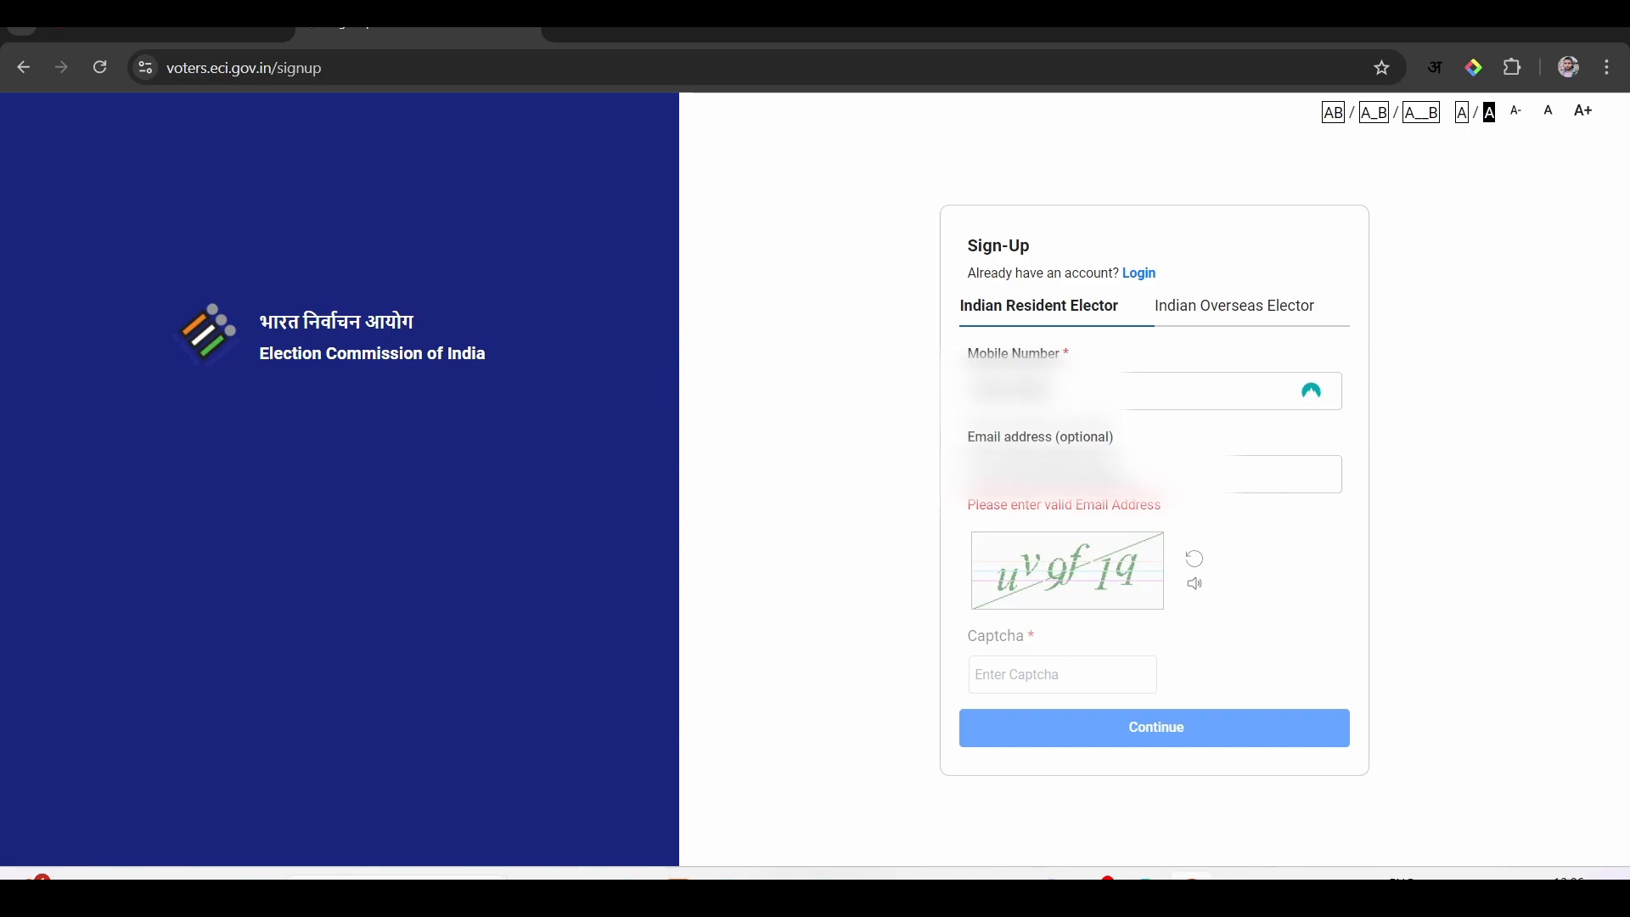
{"action": "type", "text": "om"}
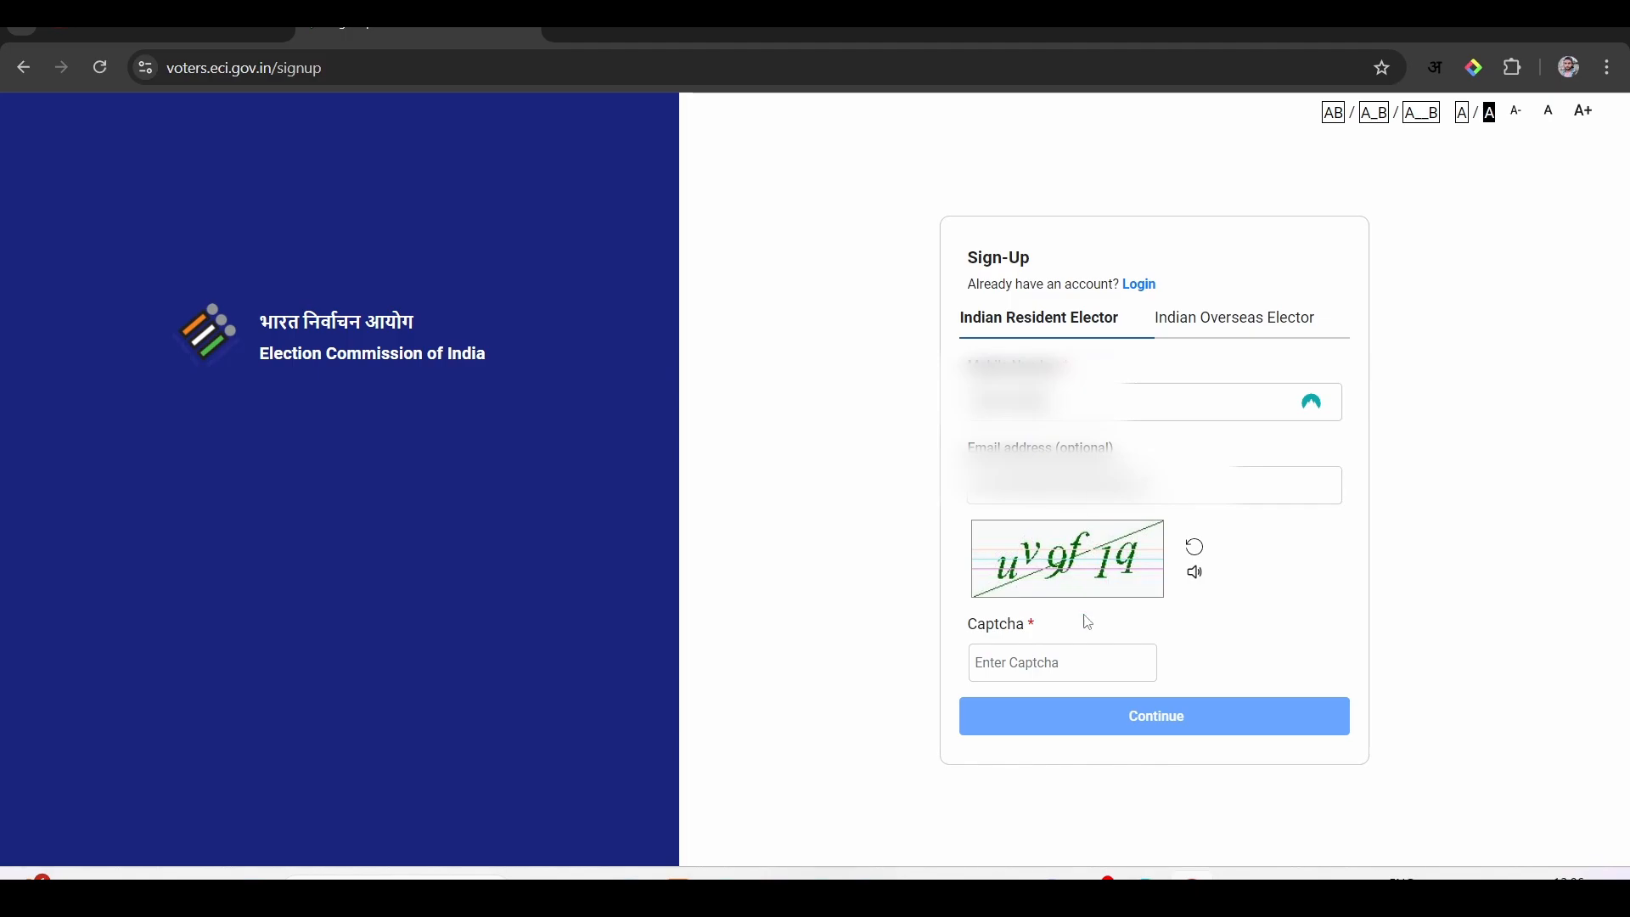
Enter the captcha uv9f1q and continue with the sign-up
{"action": "left_click", "coordinate": [1089, 648]}
{"action": "type", "text": "uv9"}
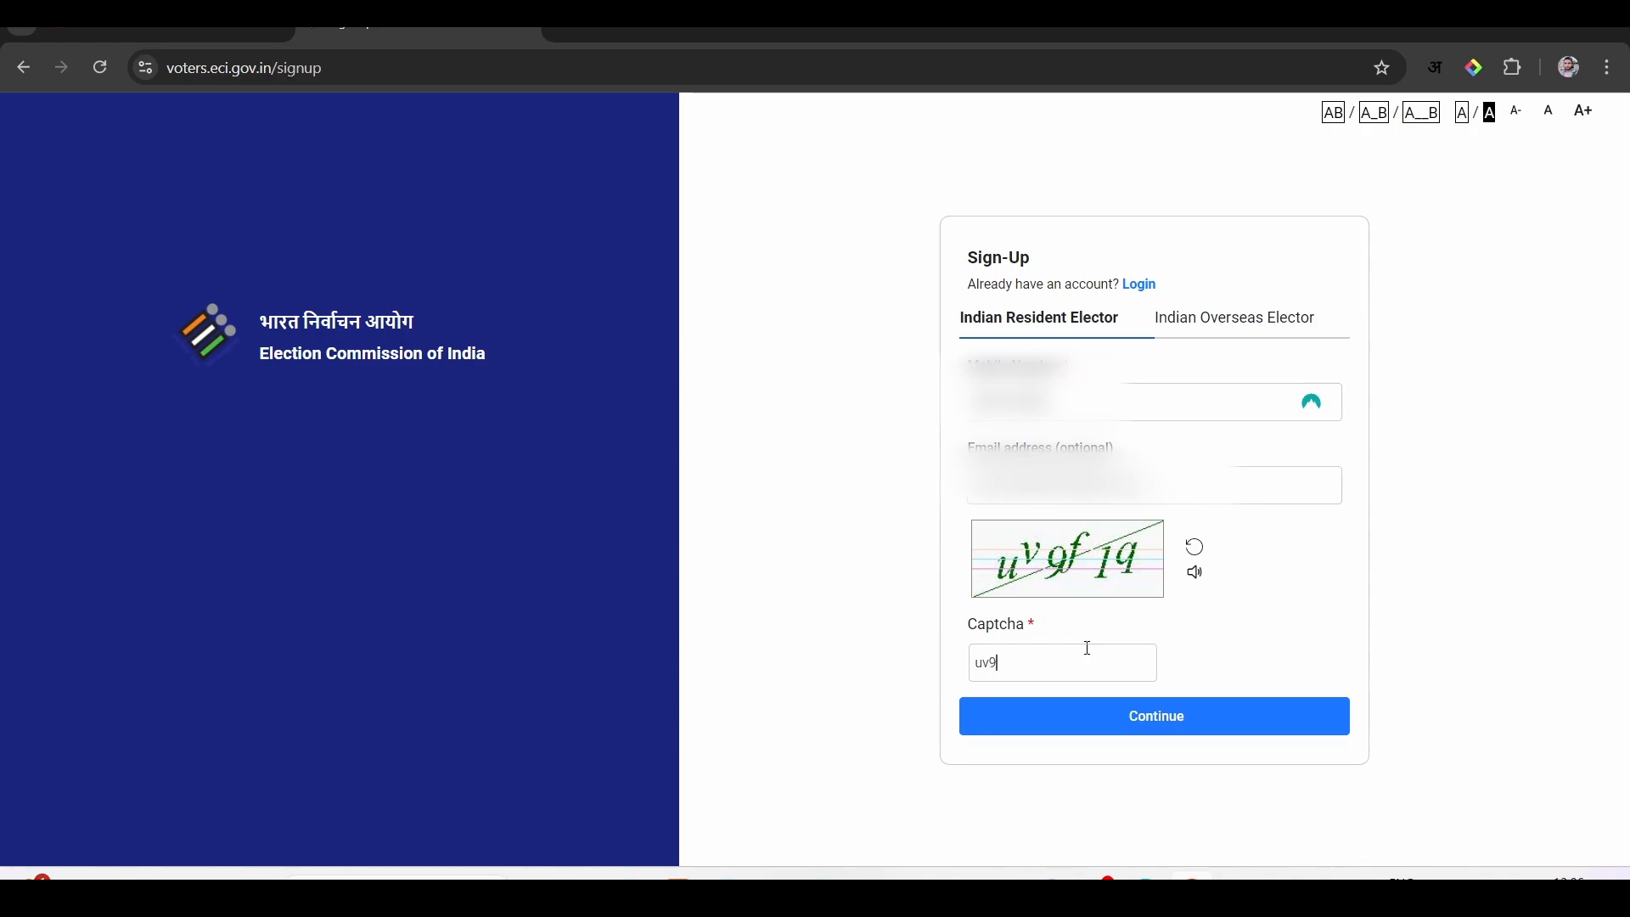
{"action": "type", "text": "f1q"}
{"action": "left_click", "coordinate": [1188, 731]}
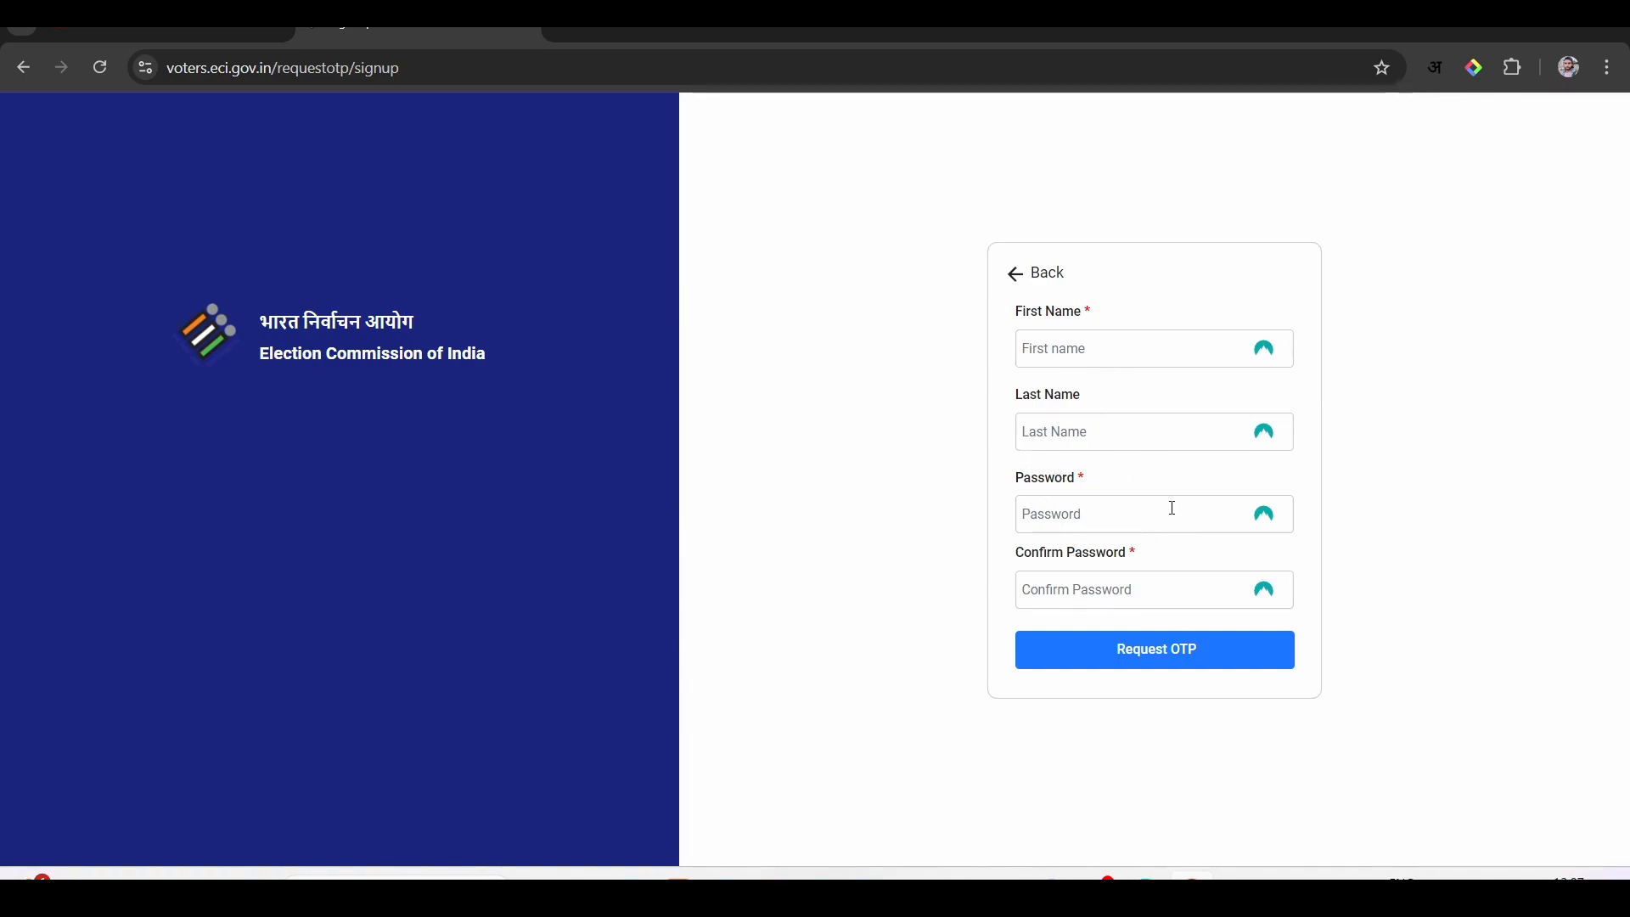
Fill in the first and last names, then set and confirm the account password
{"action": "left_click", "coordinate": [1129, 348]}
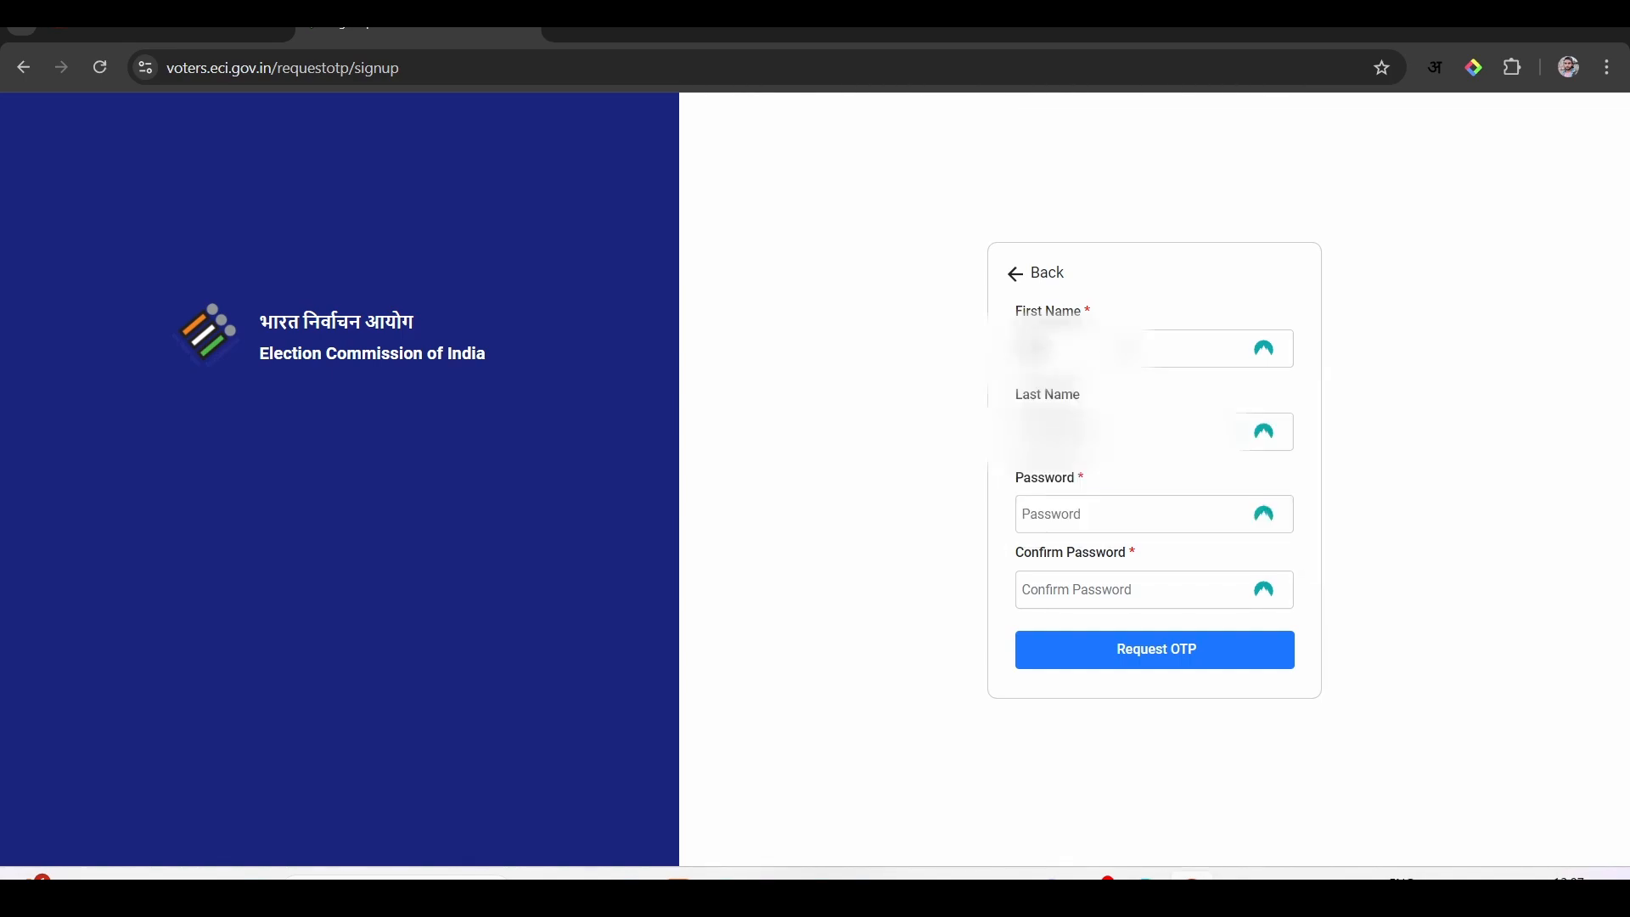
{"action": "left_click", "coordinate": [1057, 511]}
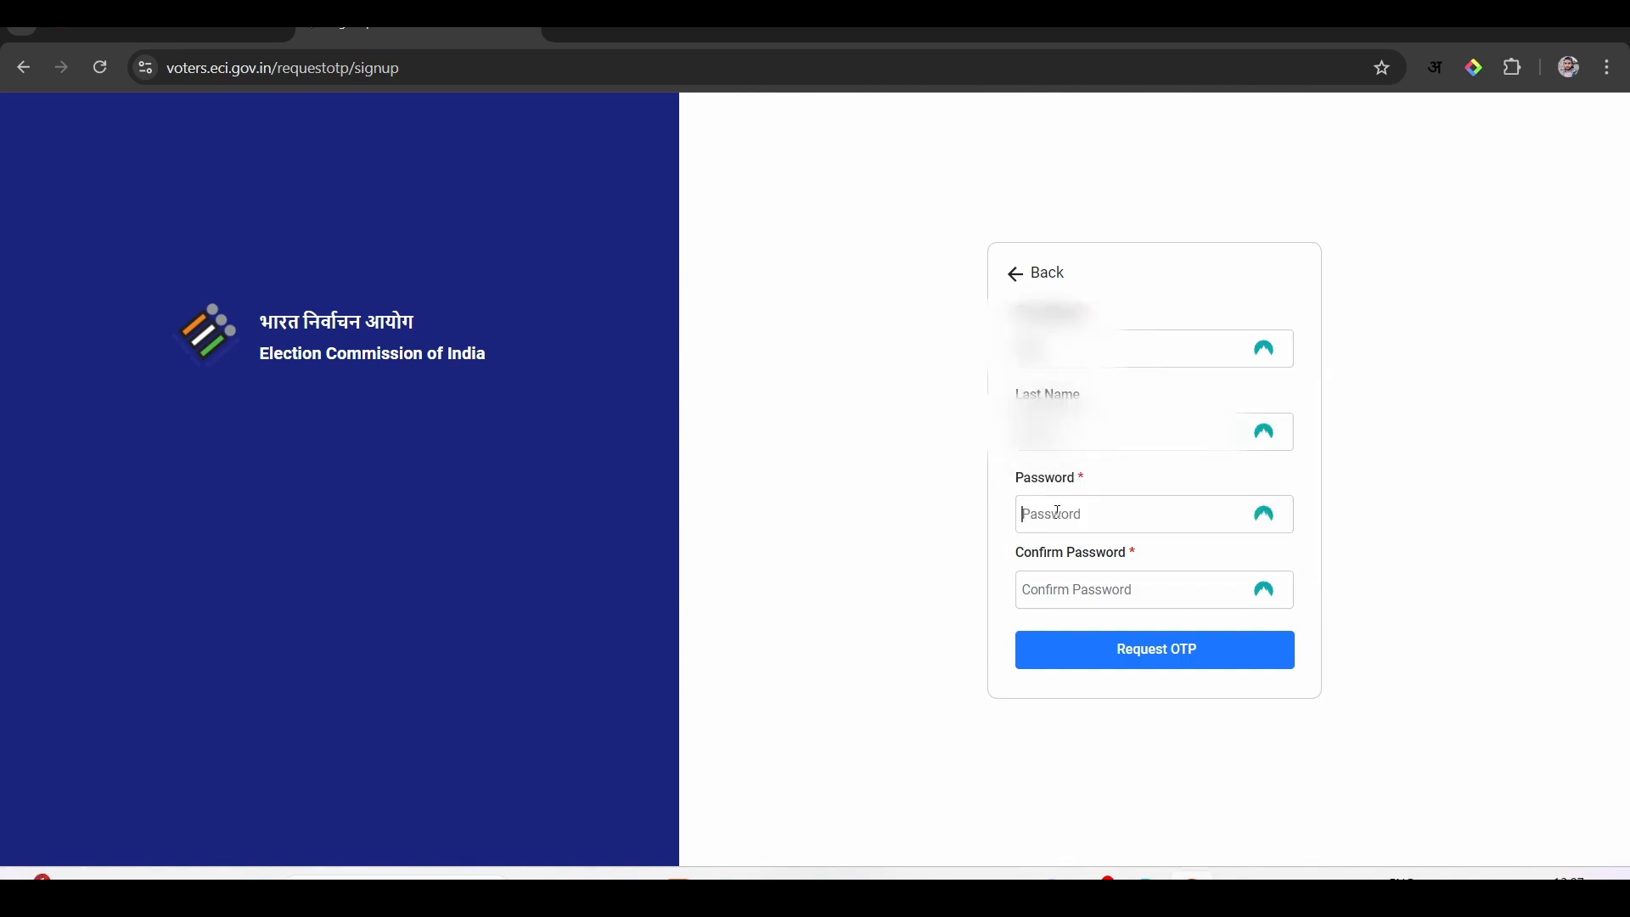
{"action": "type", "text": "a"}
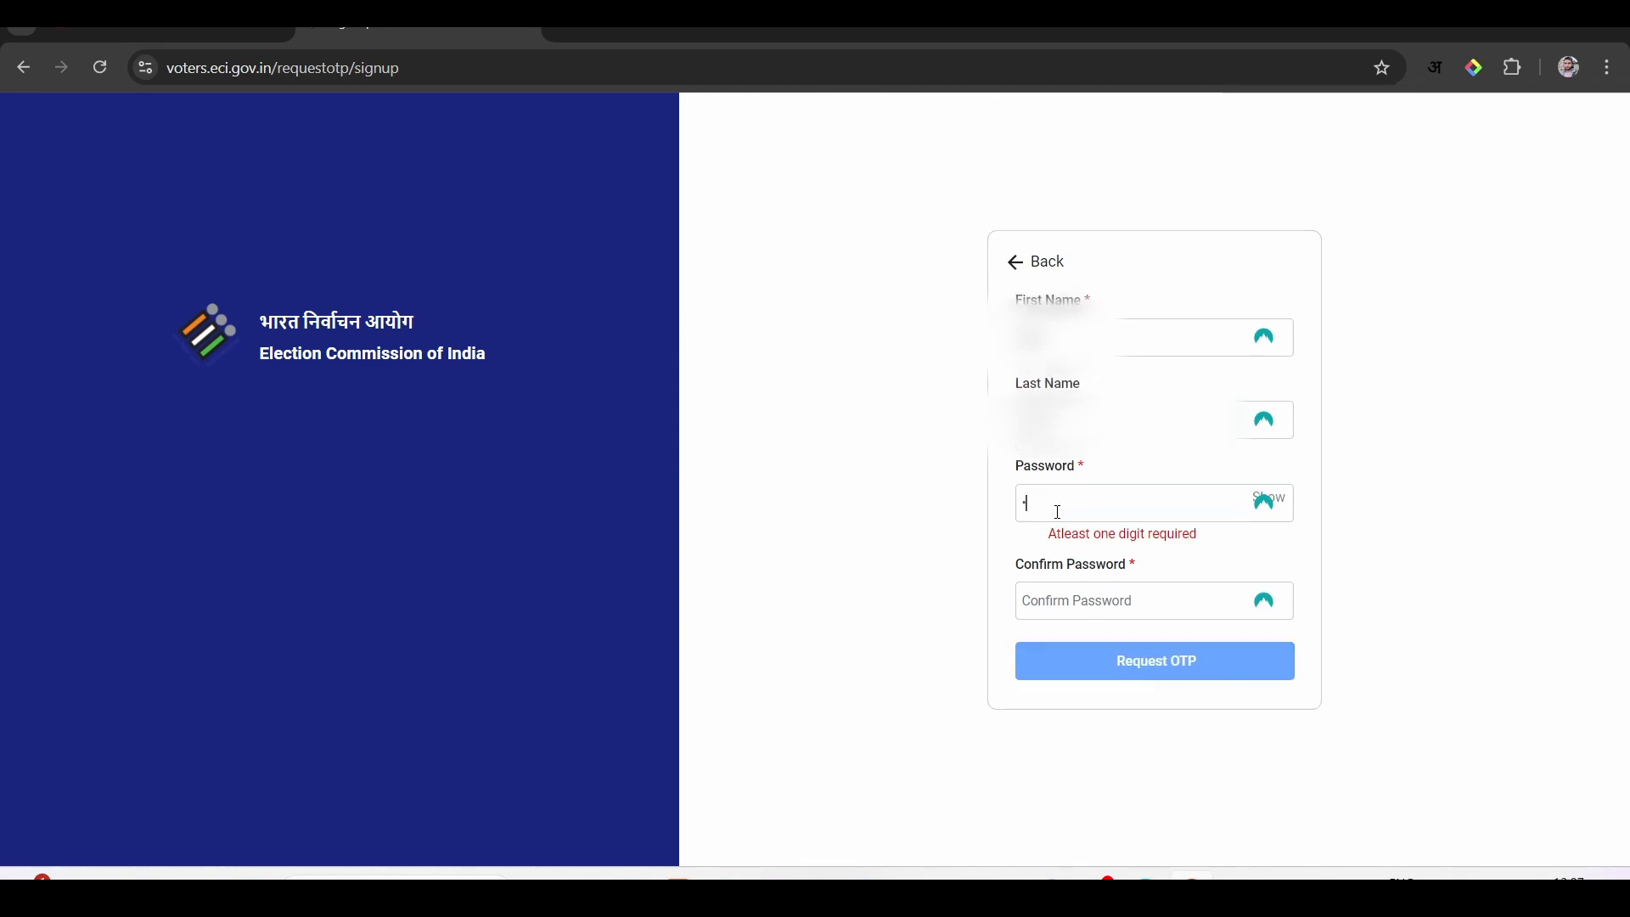
{"action": "key", "text": "BackSpace"}
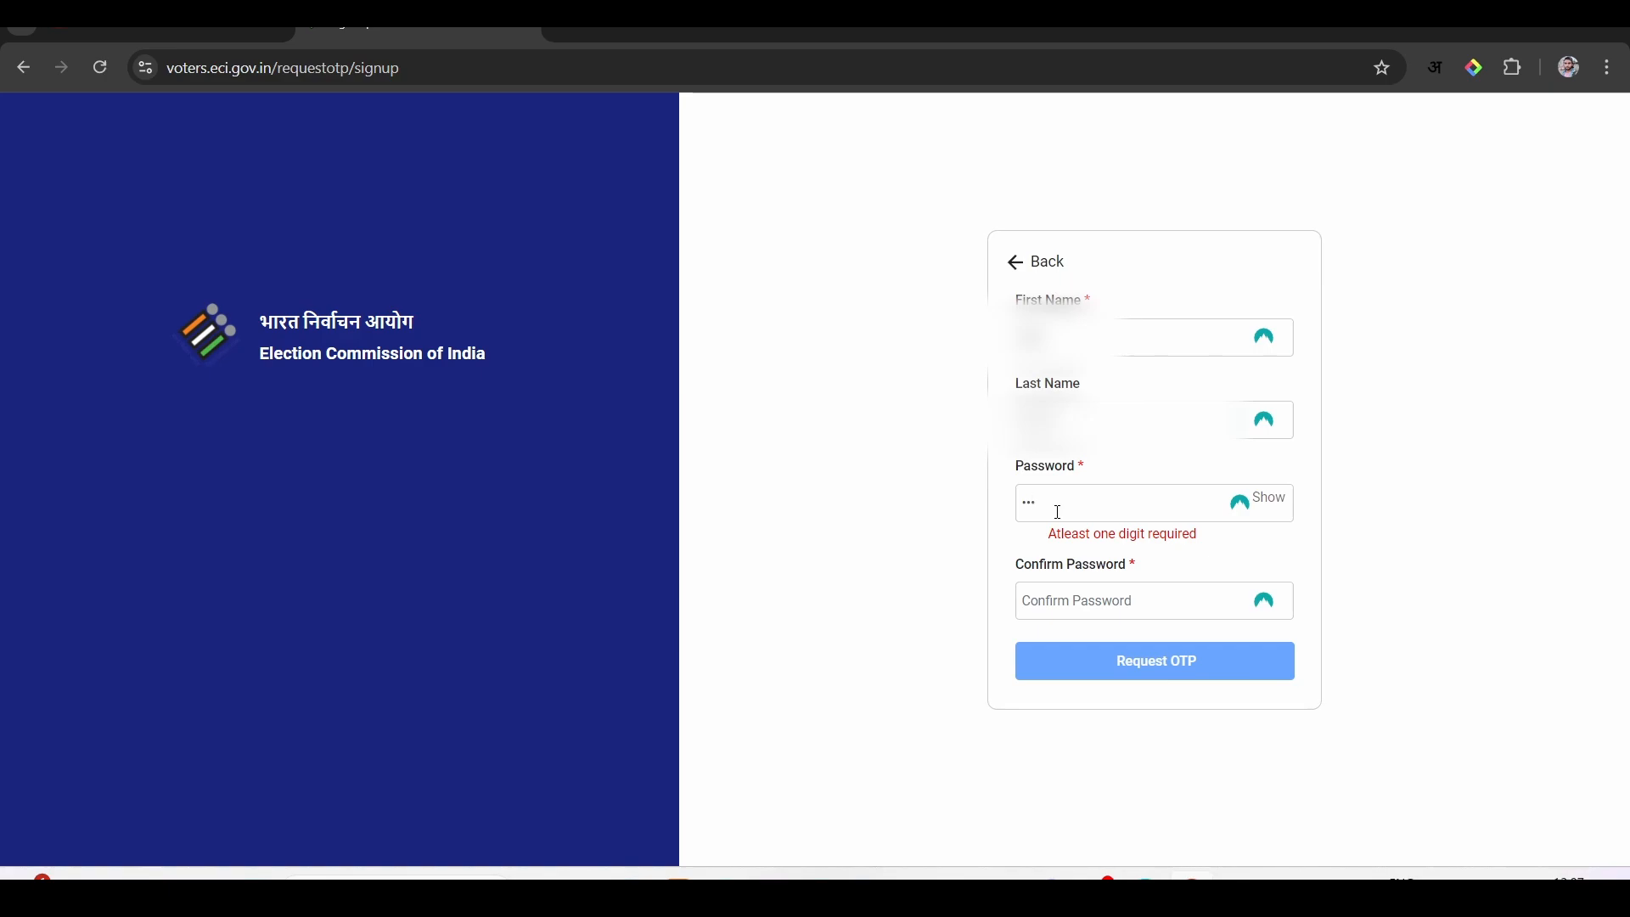
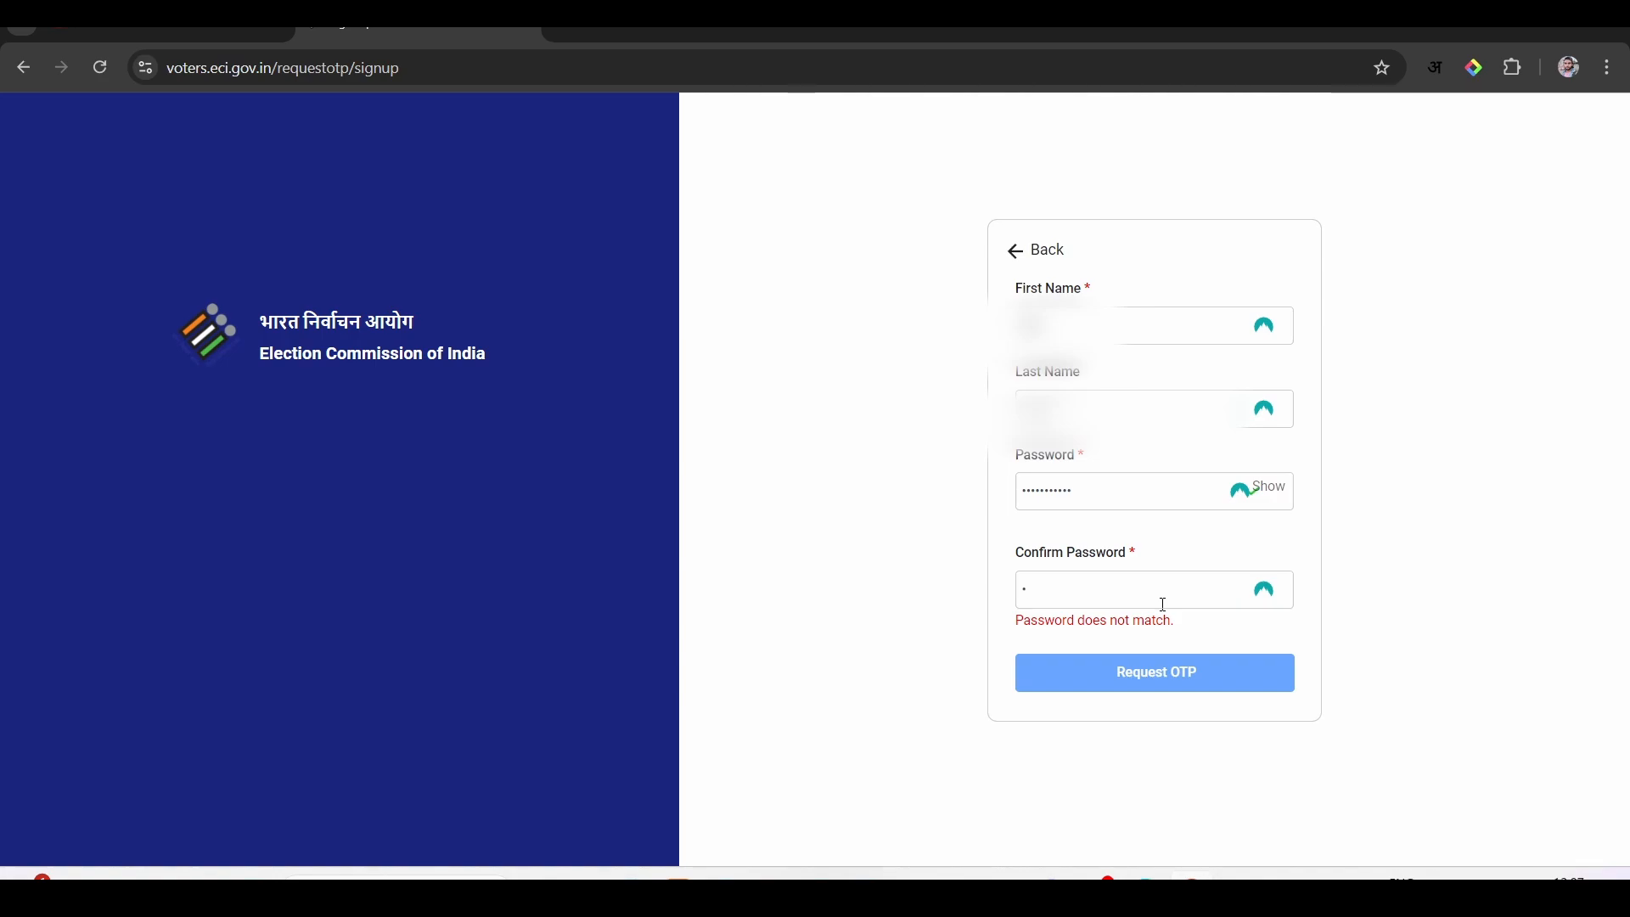
{"action": "type", "text": "••••"}
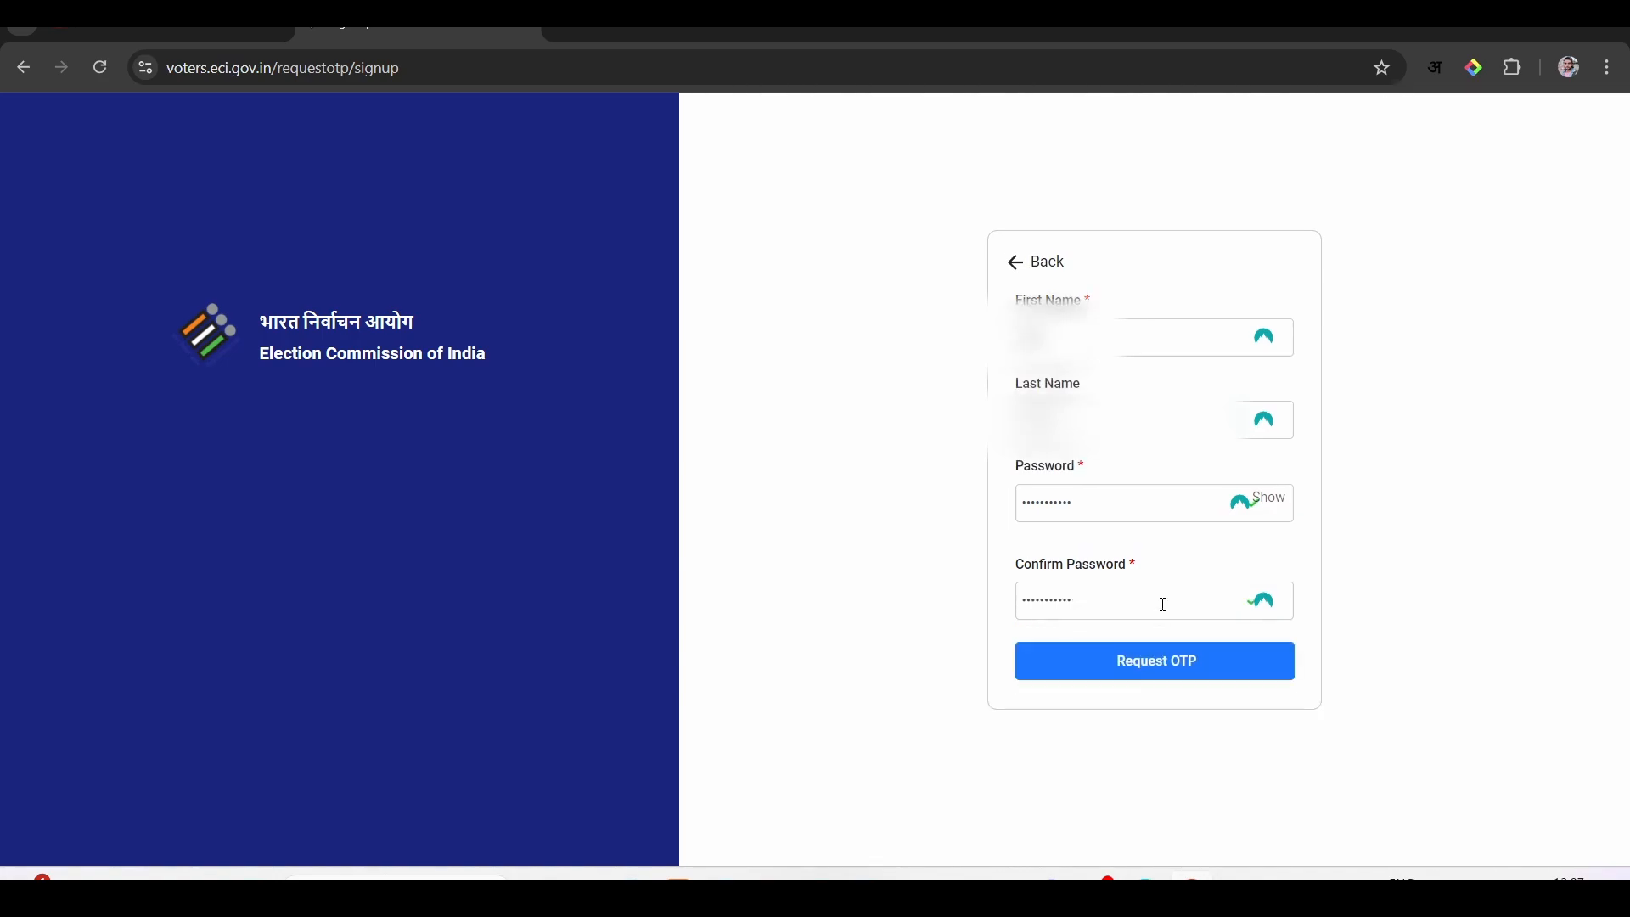
Request the sign-up OTP, verify the received codes, and continue to the login page
{"action": "left_click", "coordinate": [1182, 664]}
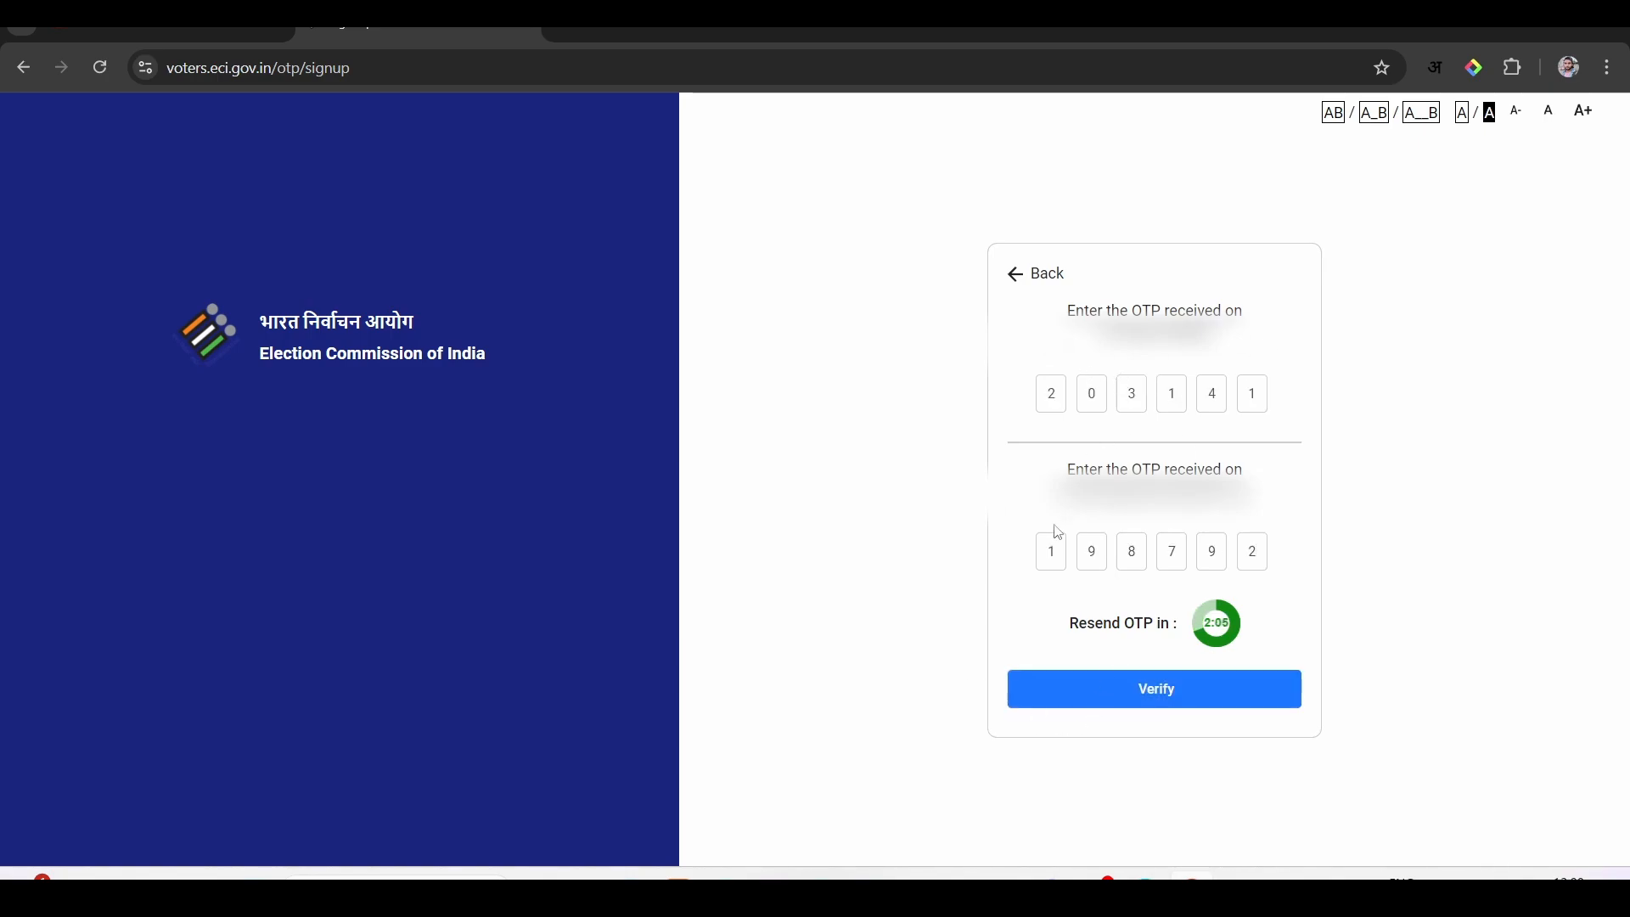
{"action": "left_click", "coordinate": [1191, 699]}
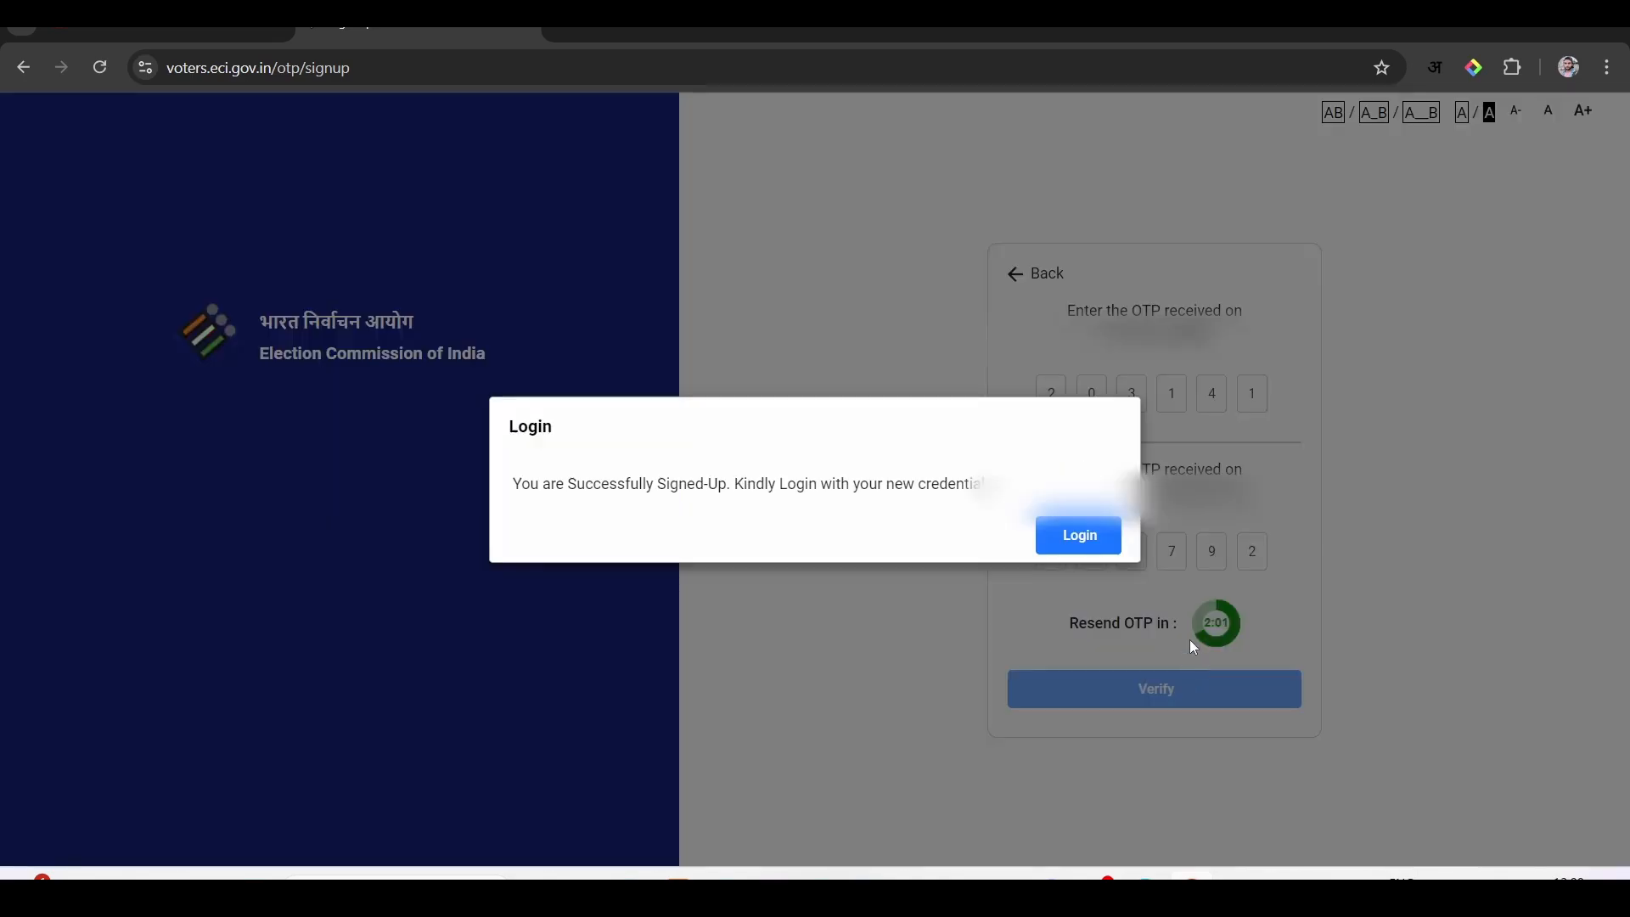
{"action": "mouse_move", "coordinate": [553, 483]}
{"action": "left_mouse_down"}
{"action": "mouse_move", "coordinate": [709, 527]}
{"action": "mouse_move", "coordinate": [801, 517]}
{"action": "left_mouse_up"}
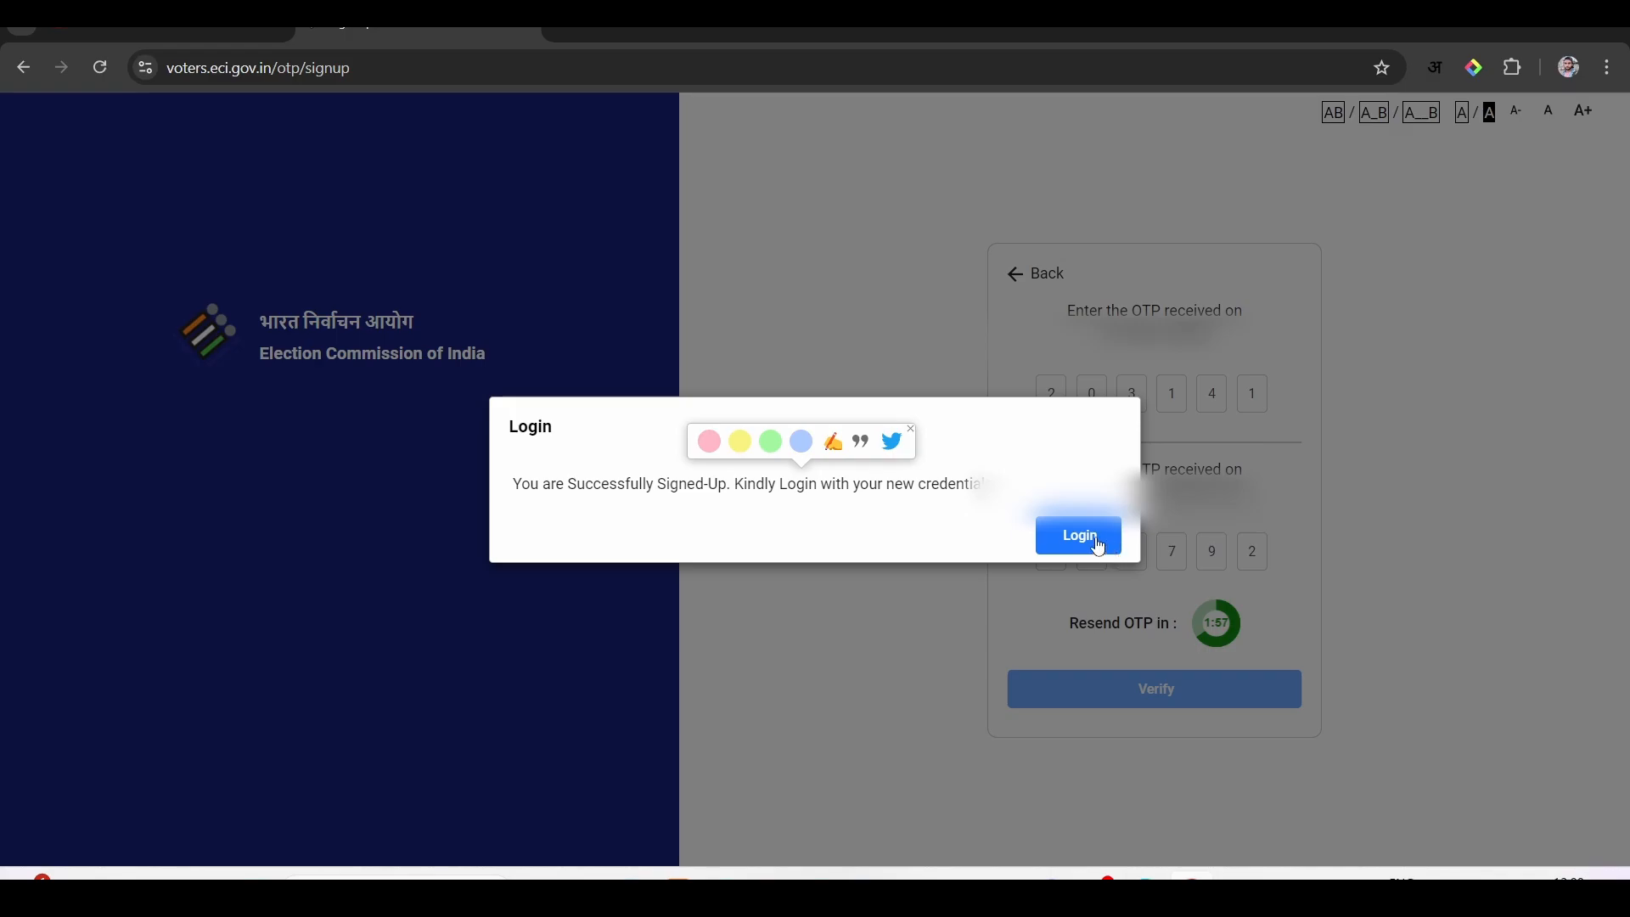
{"action": "left_click", "coordinate": [1098, 546]}
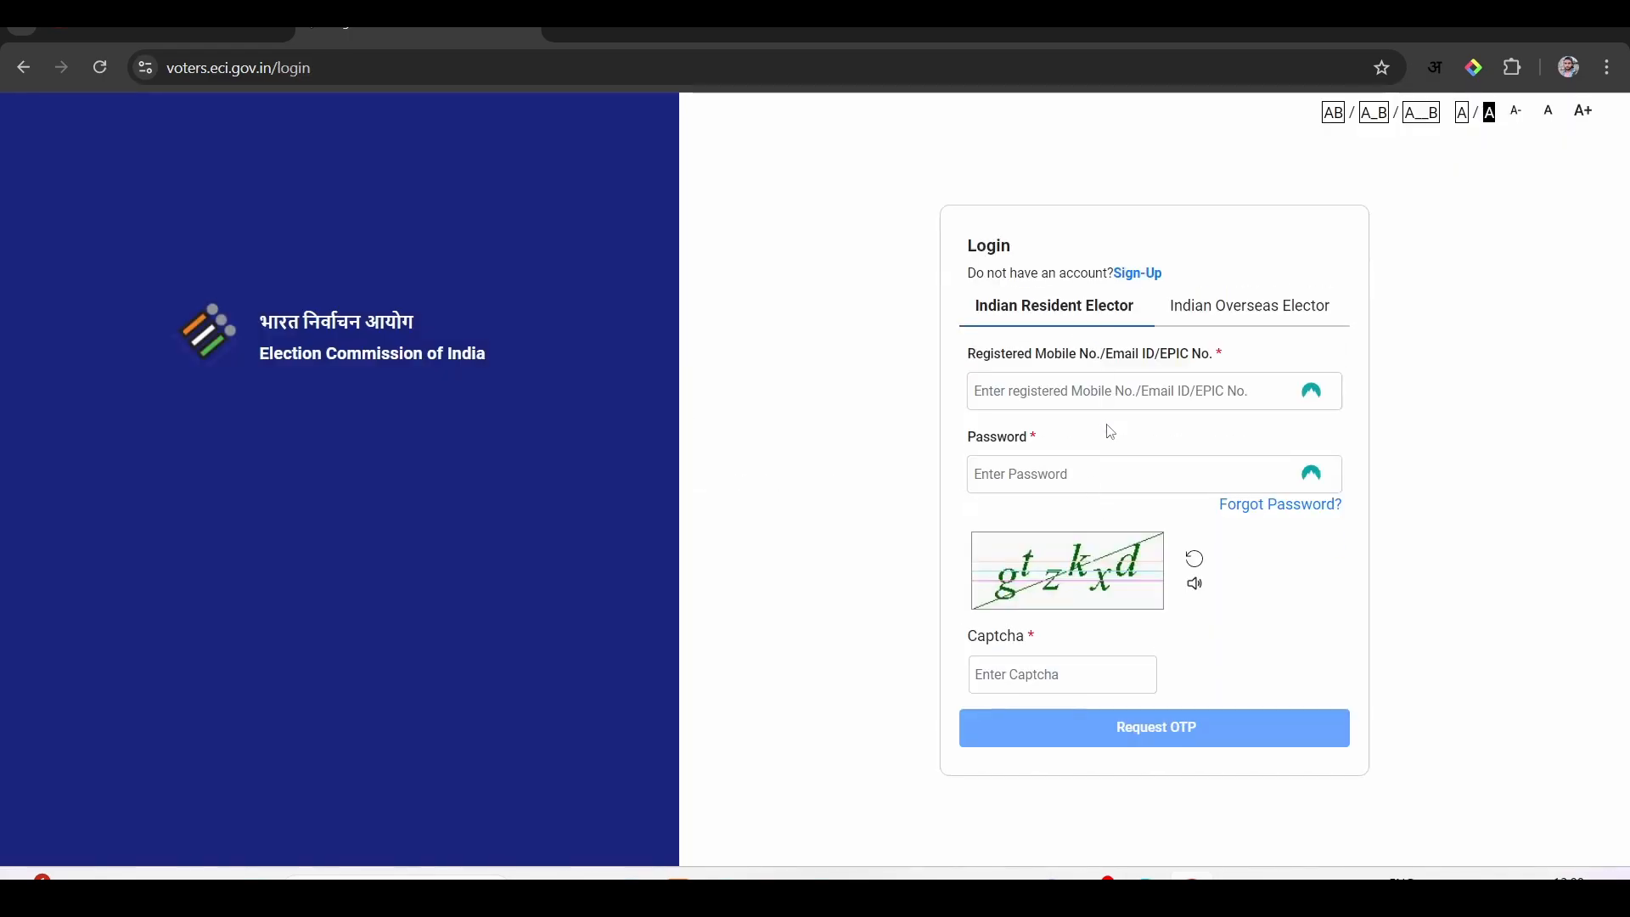
Enter the registered mobile number and the account password on the login form
{"action": "left_click", "coordinate": [1138, 394]}
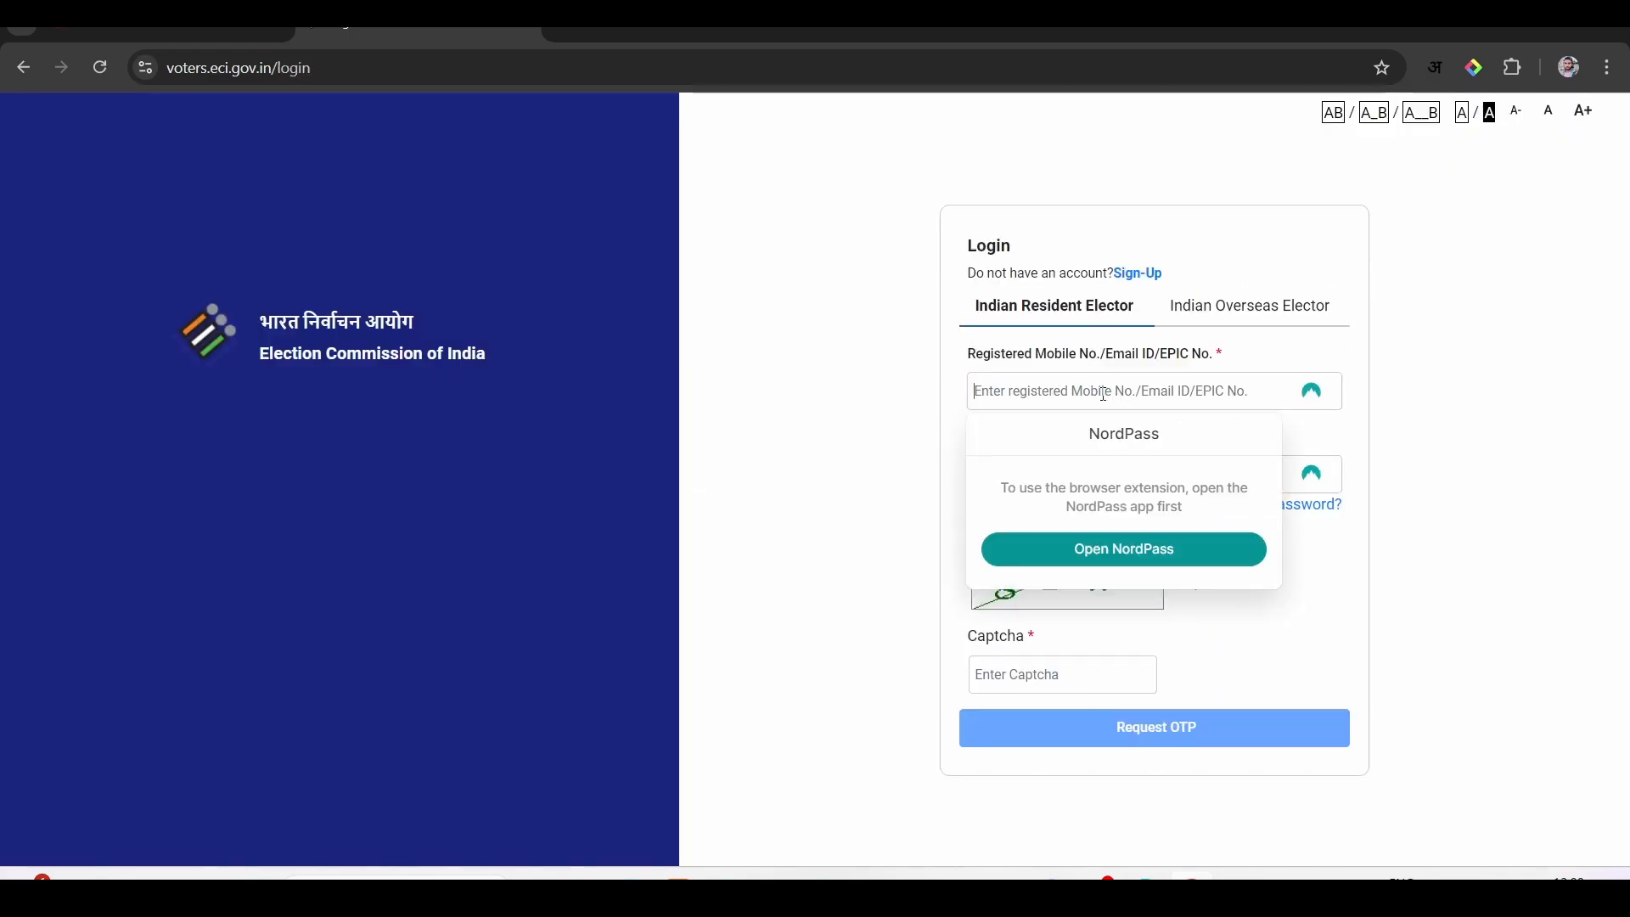
{"action": "left_click", "coordinate": [947, 411]}
{"action": "left_click", "coordinate": [1108, 482]}
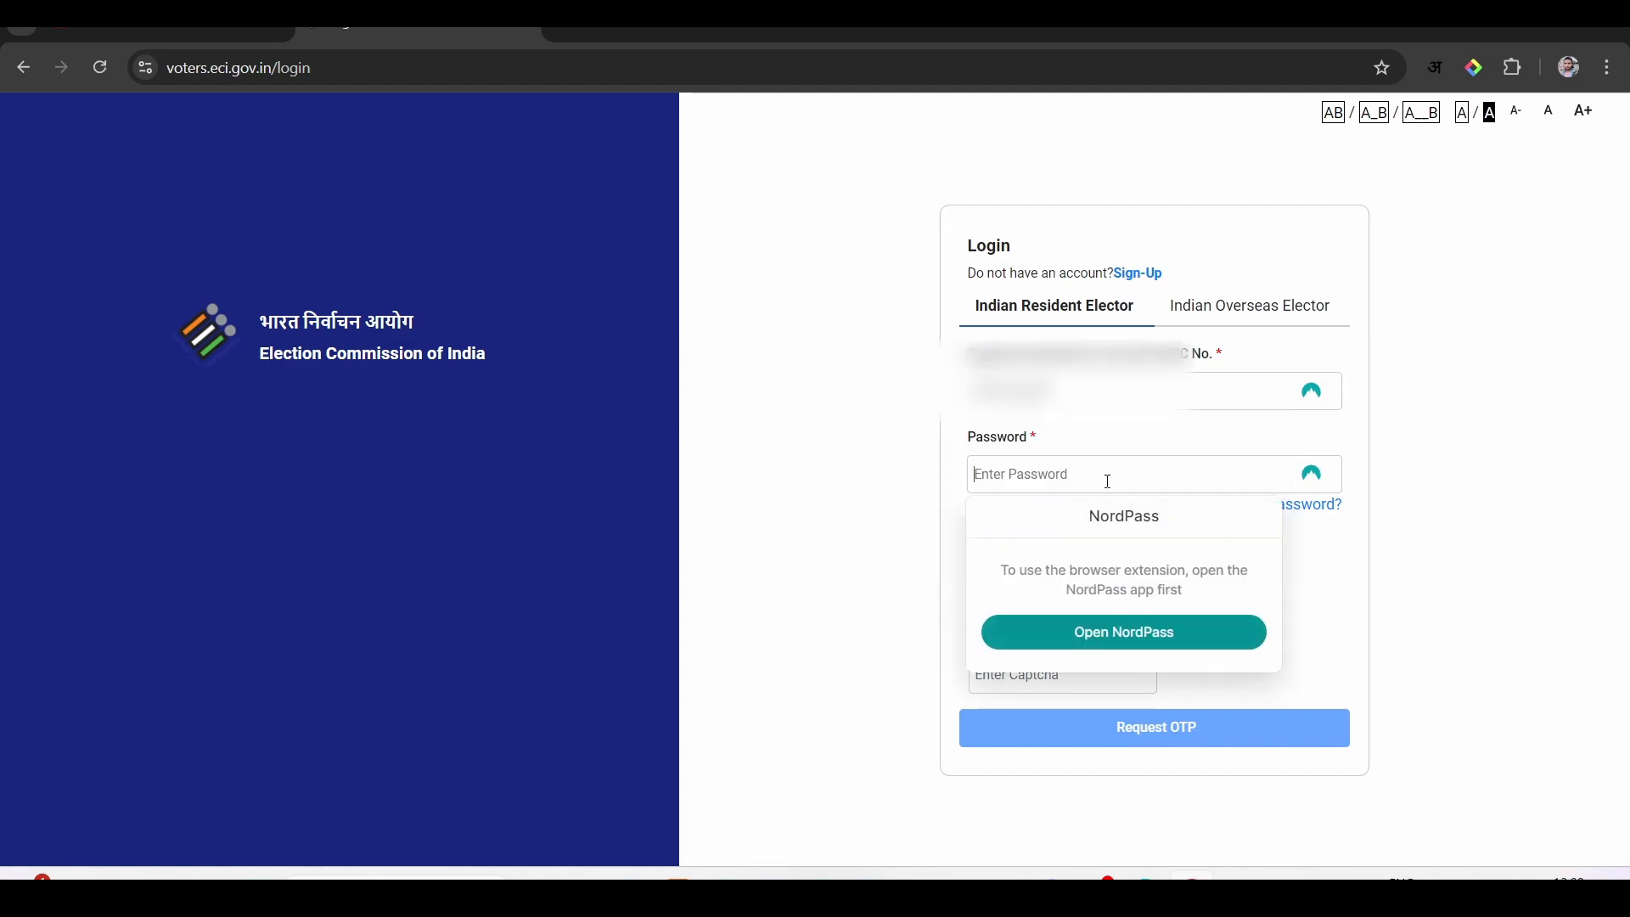
{"action": "type", "text": "•••"}
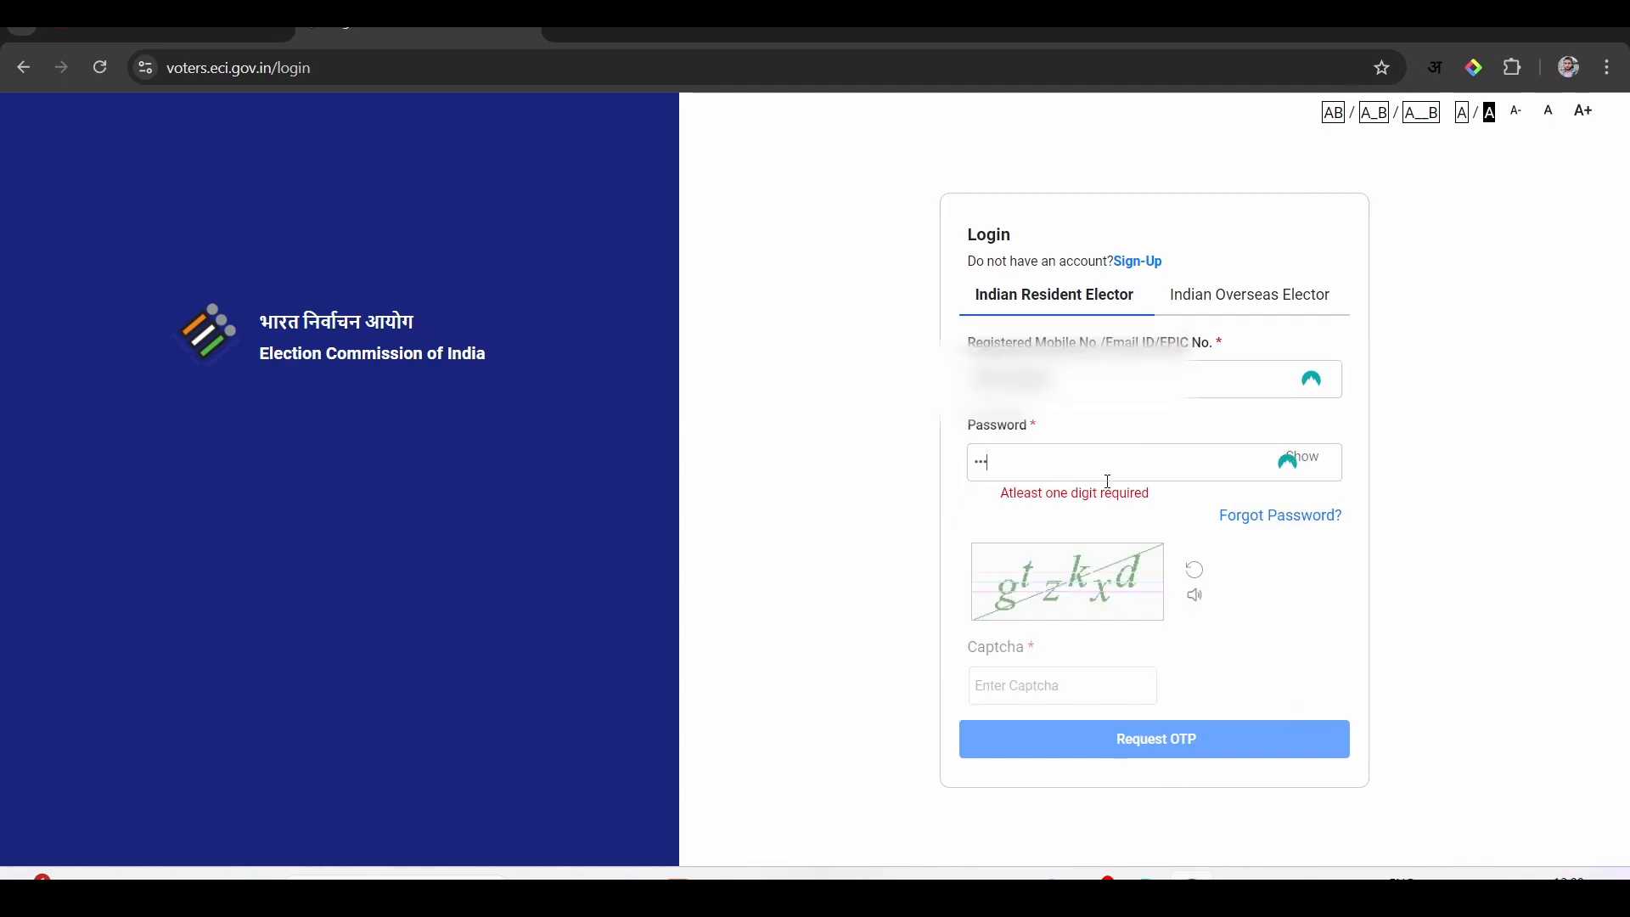
{"action": "type", "text": "••••••••"}
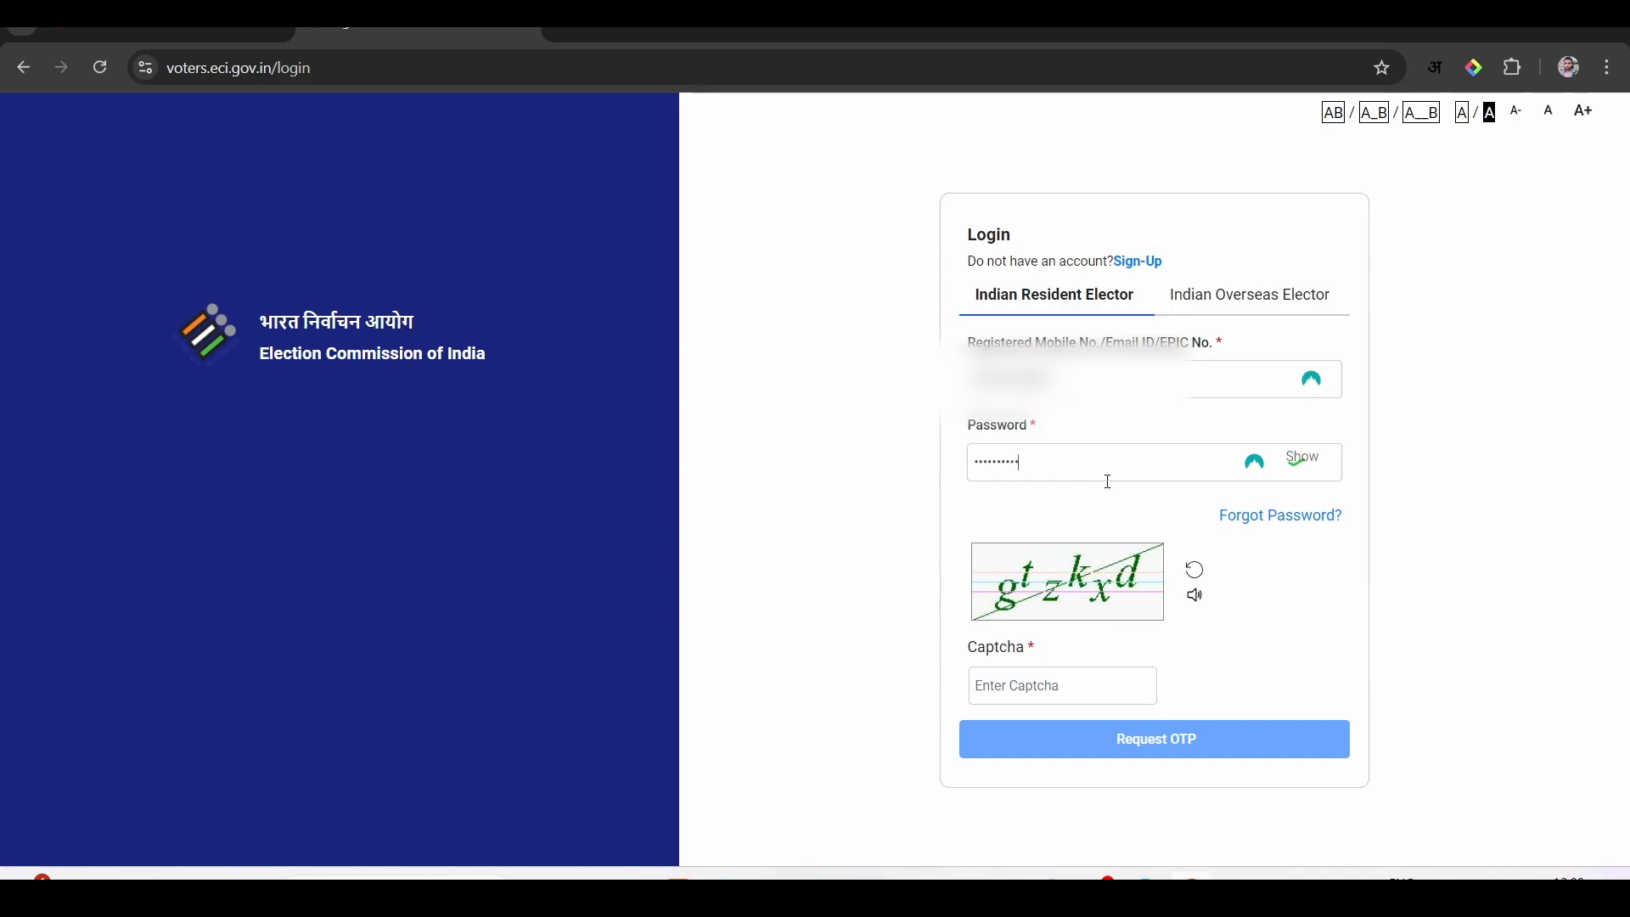
Enter the captcha gtzkxd and request the login OTP
{"action": "left_click", "coordinate": [1123, 690]}
{"action": "type", "text": "gtzk"}
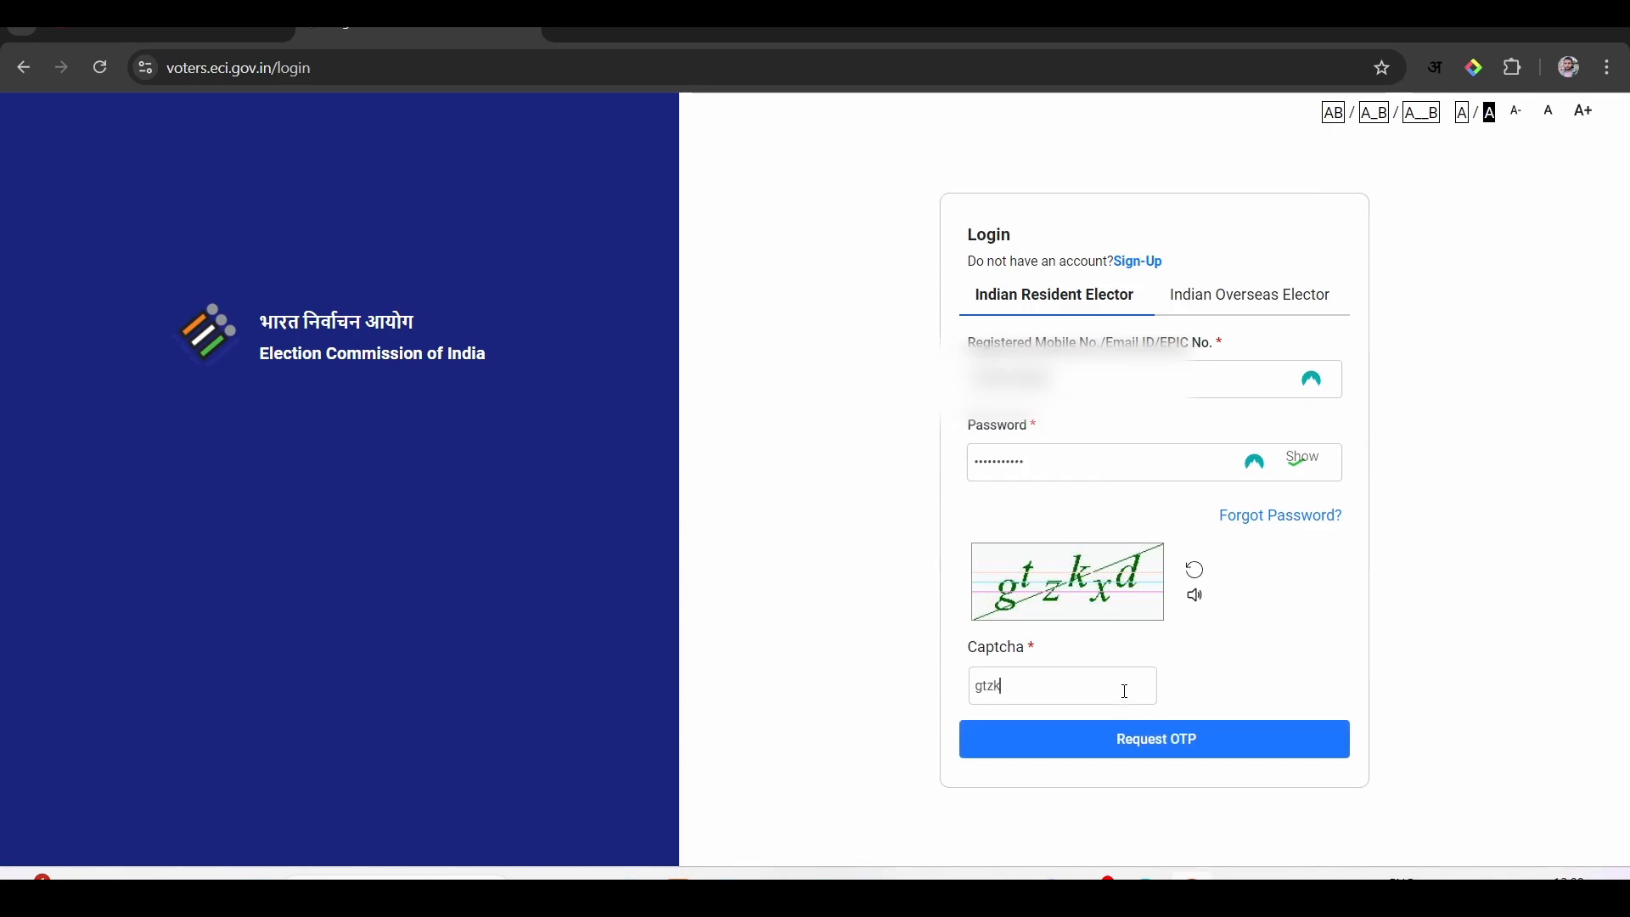
{"action": "type", "text": "xd"}
{"action": "left_click", "coordinate": [1206, 754]}
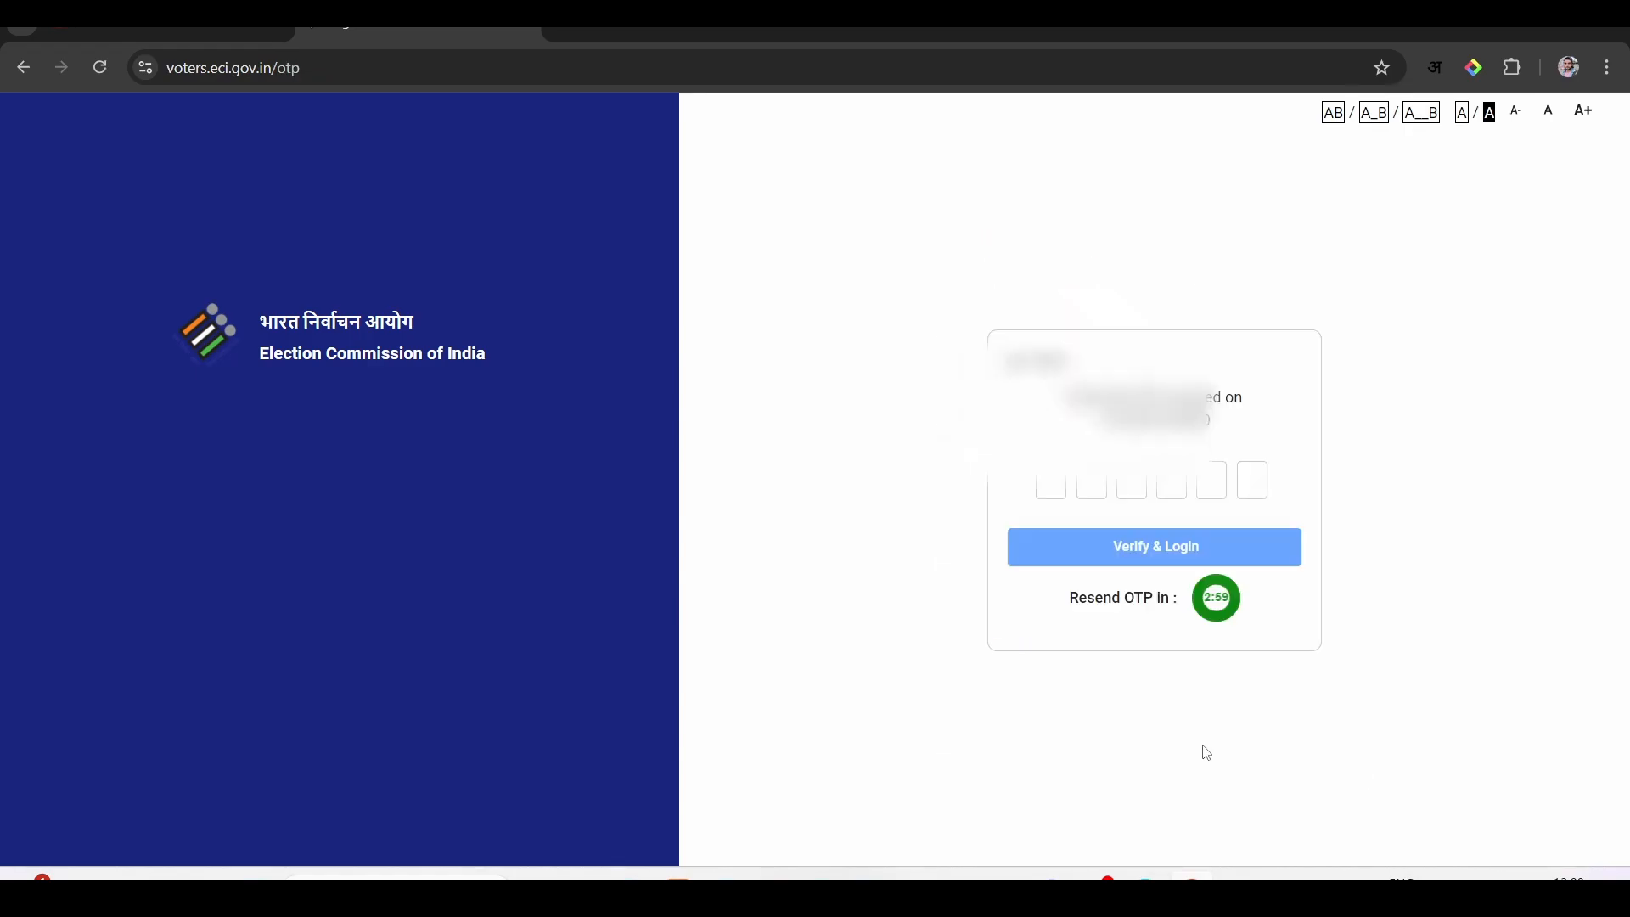
Enter the six-digit login OTP and verify to log in
{"action": "left_click", "coordinate": [1058, 490]}
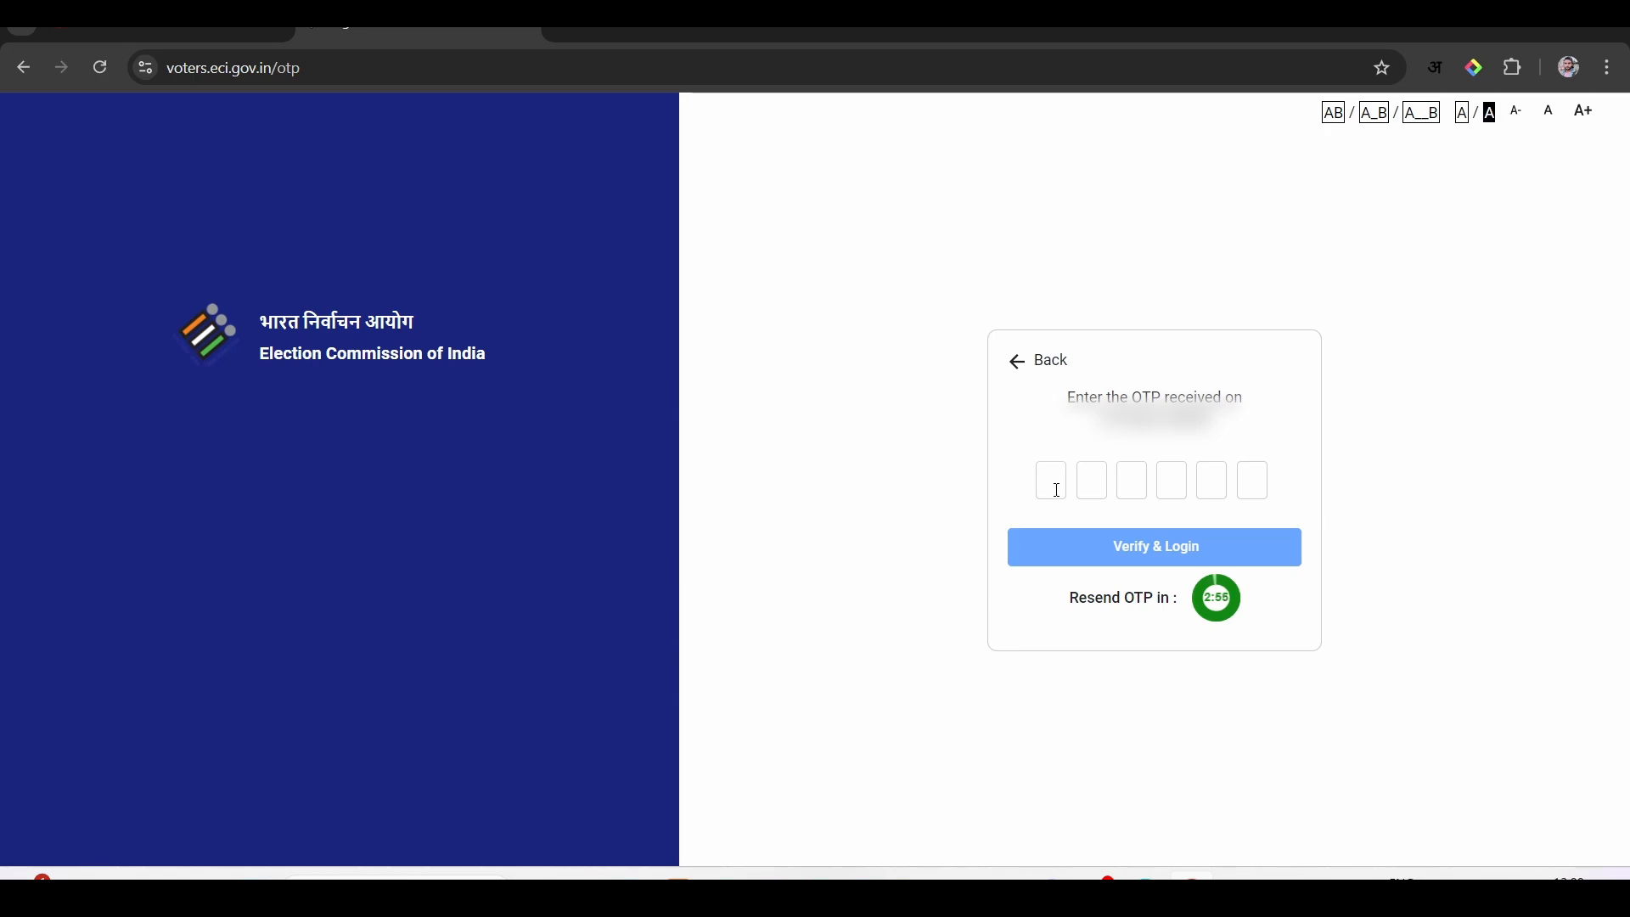
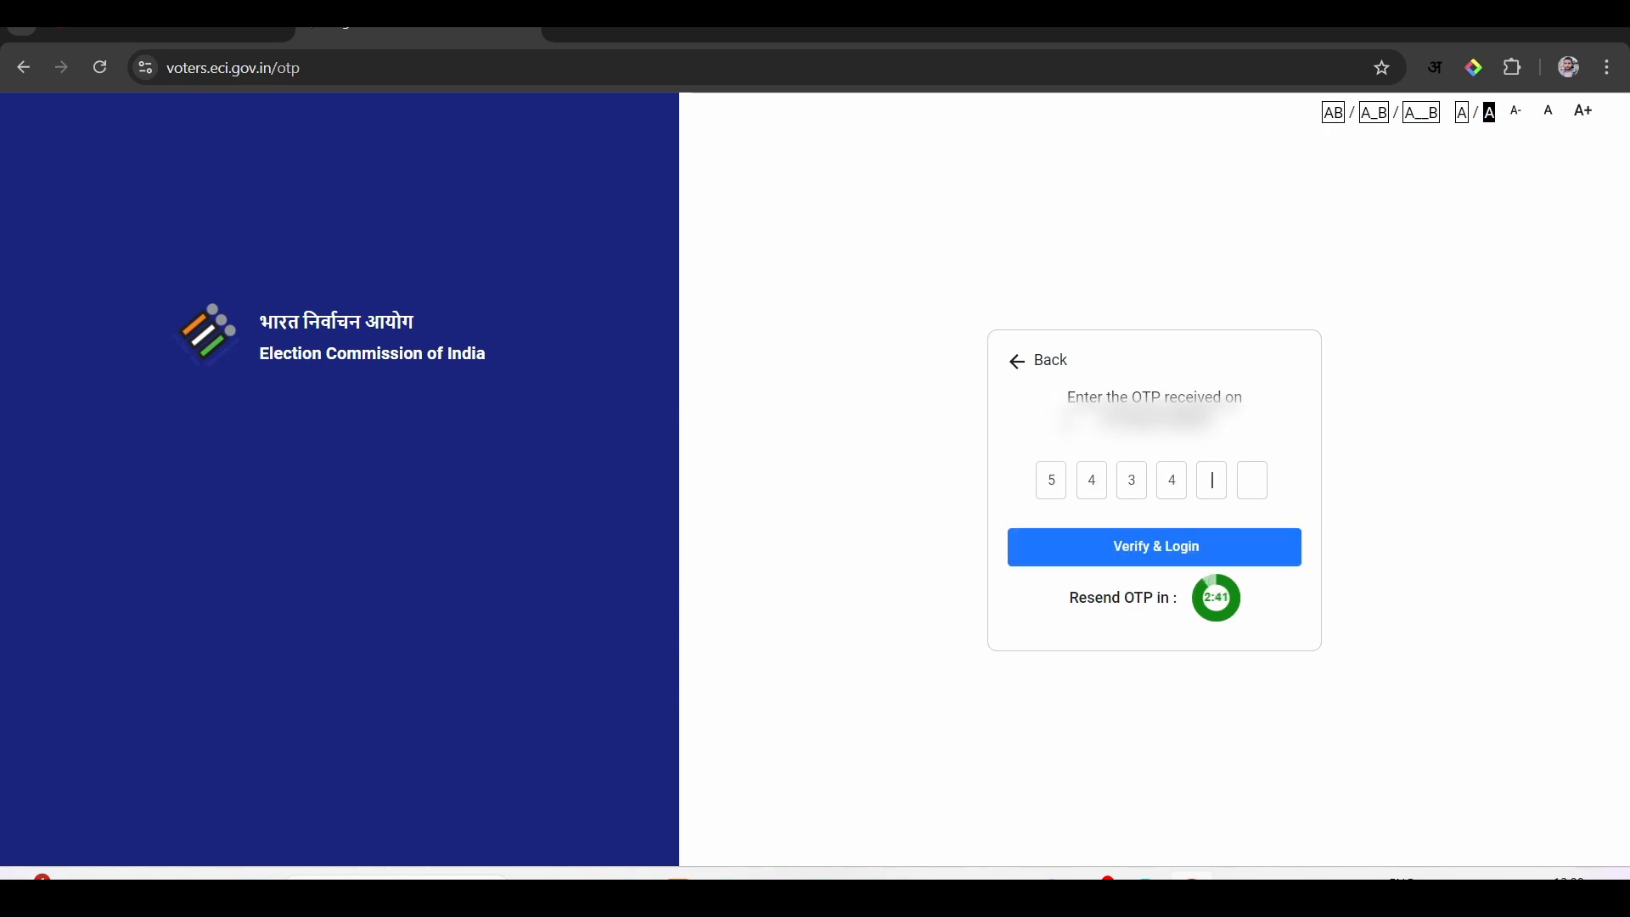
{"action": "left_click", "coordinate": [1211, 563]}
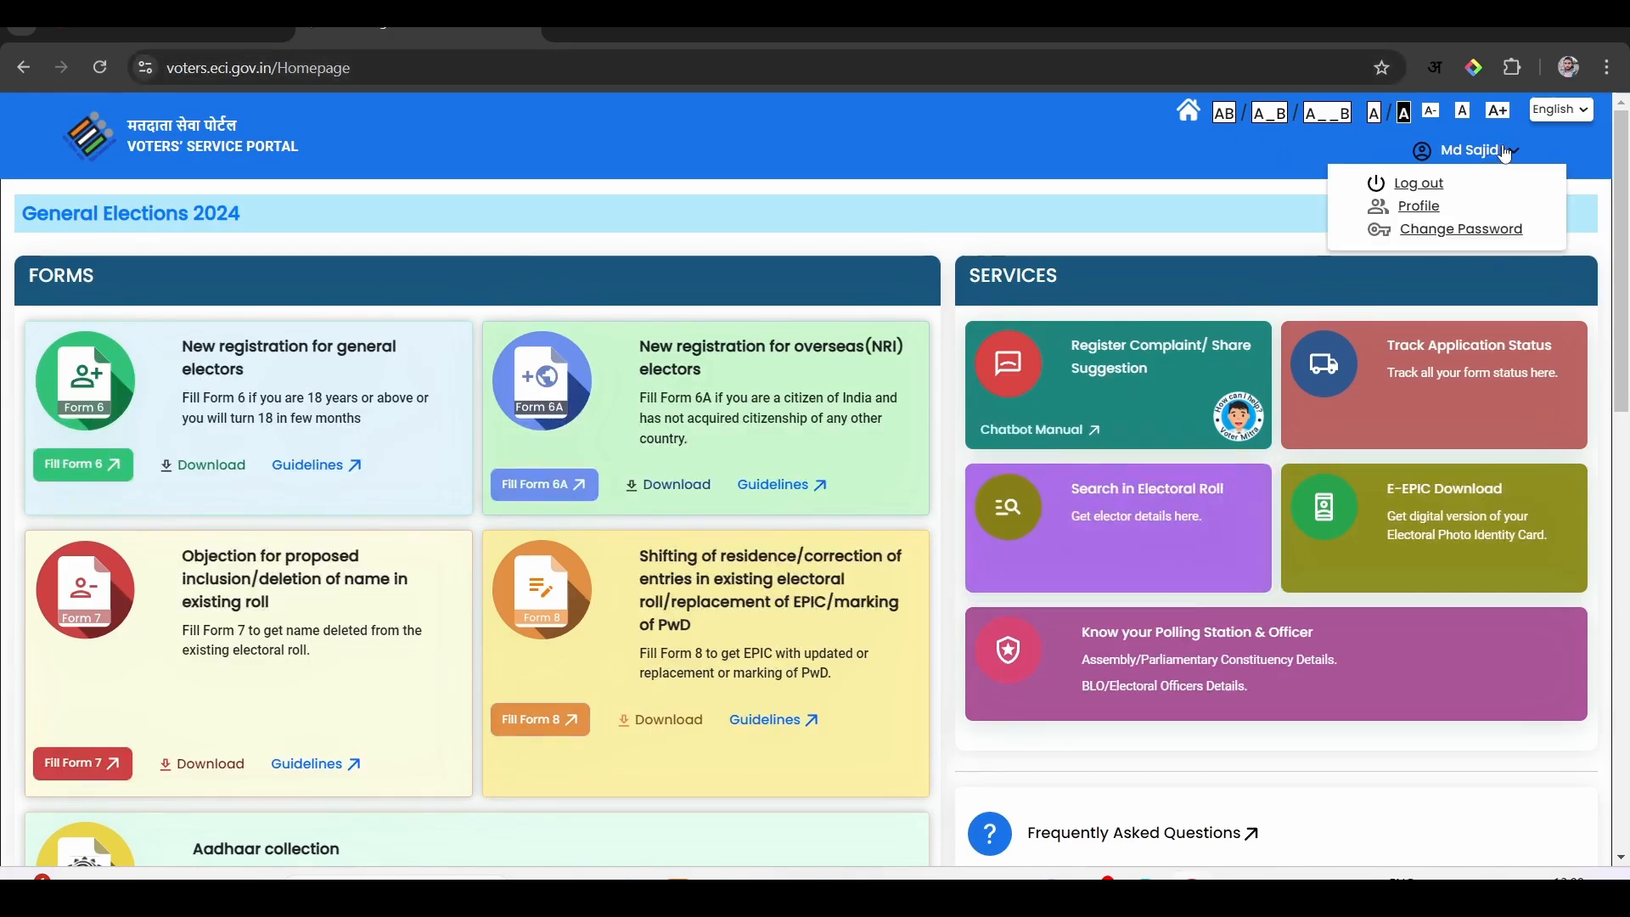
Open Form 8 as an application for another elector and submit that elector's EPIC number
{"action": "left_click", "coordinate": [540, 719]}
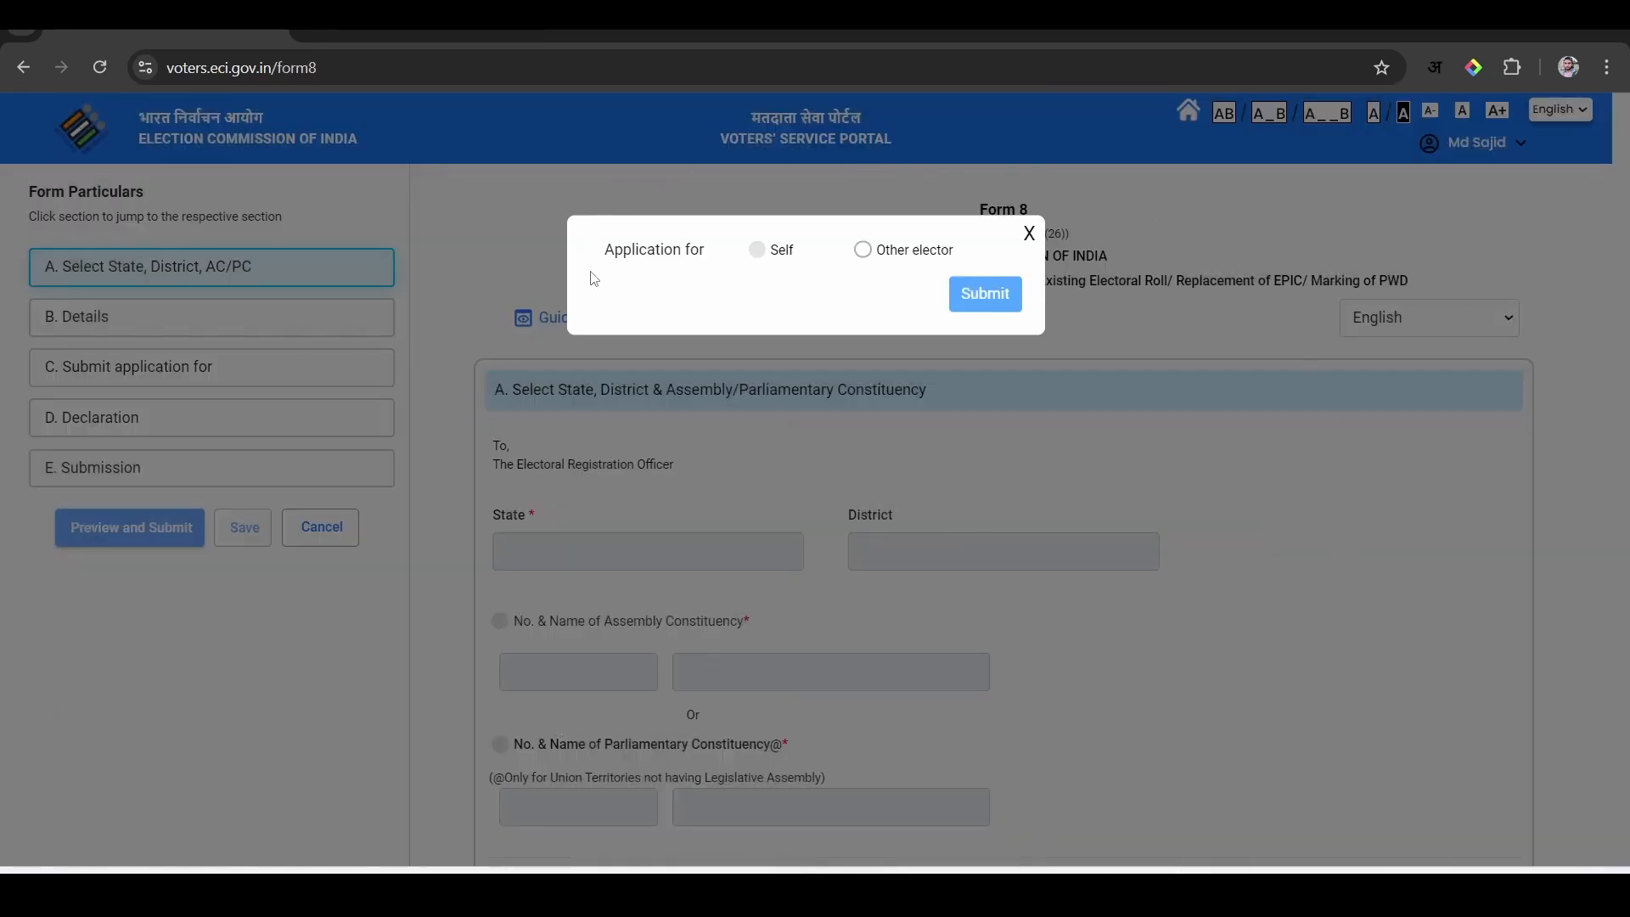
{"action": "left_click", "coordinate": [871, 254]}
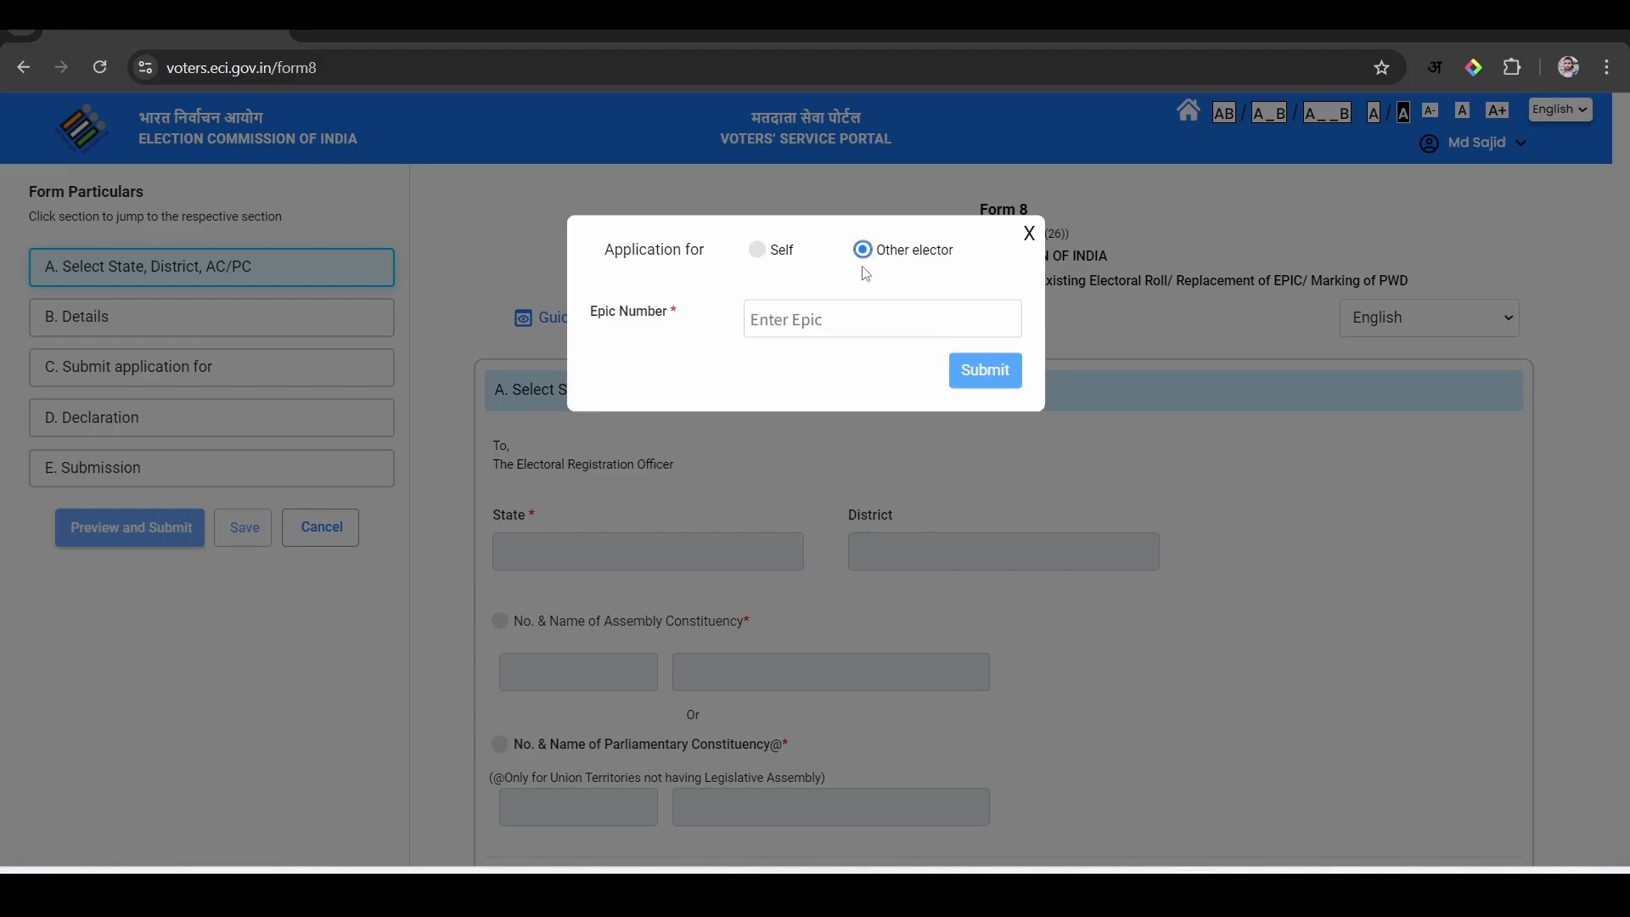
{"action": "left_click", "coordinate": [866, 322]}
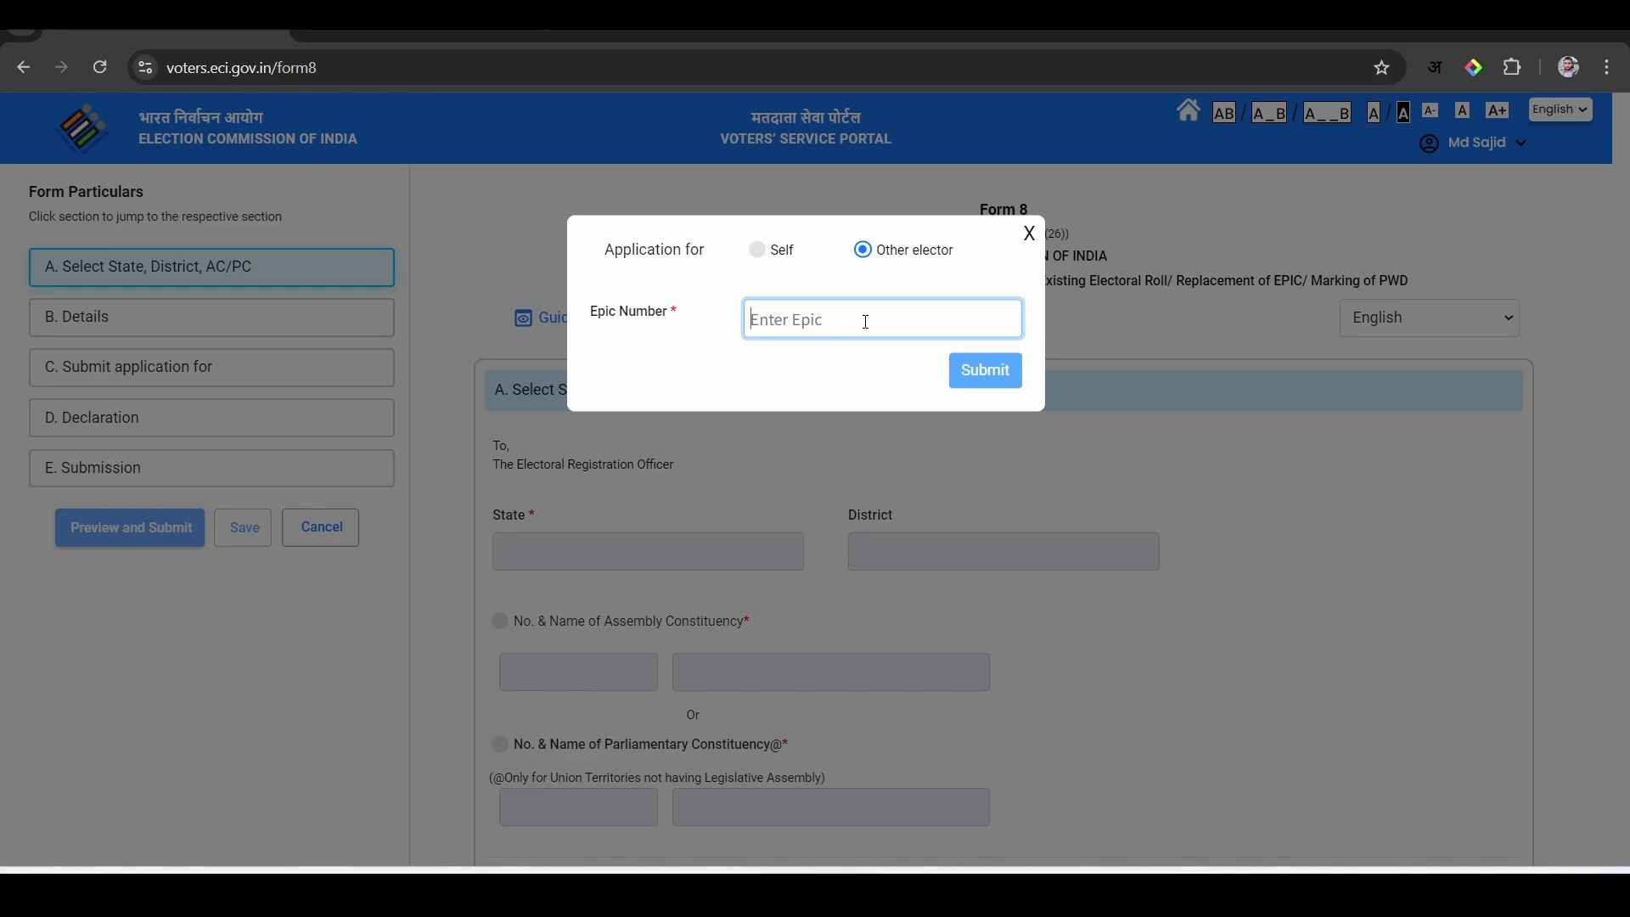
{"action": "key", "text": "ctrl+v"}
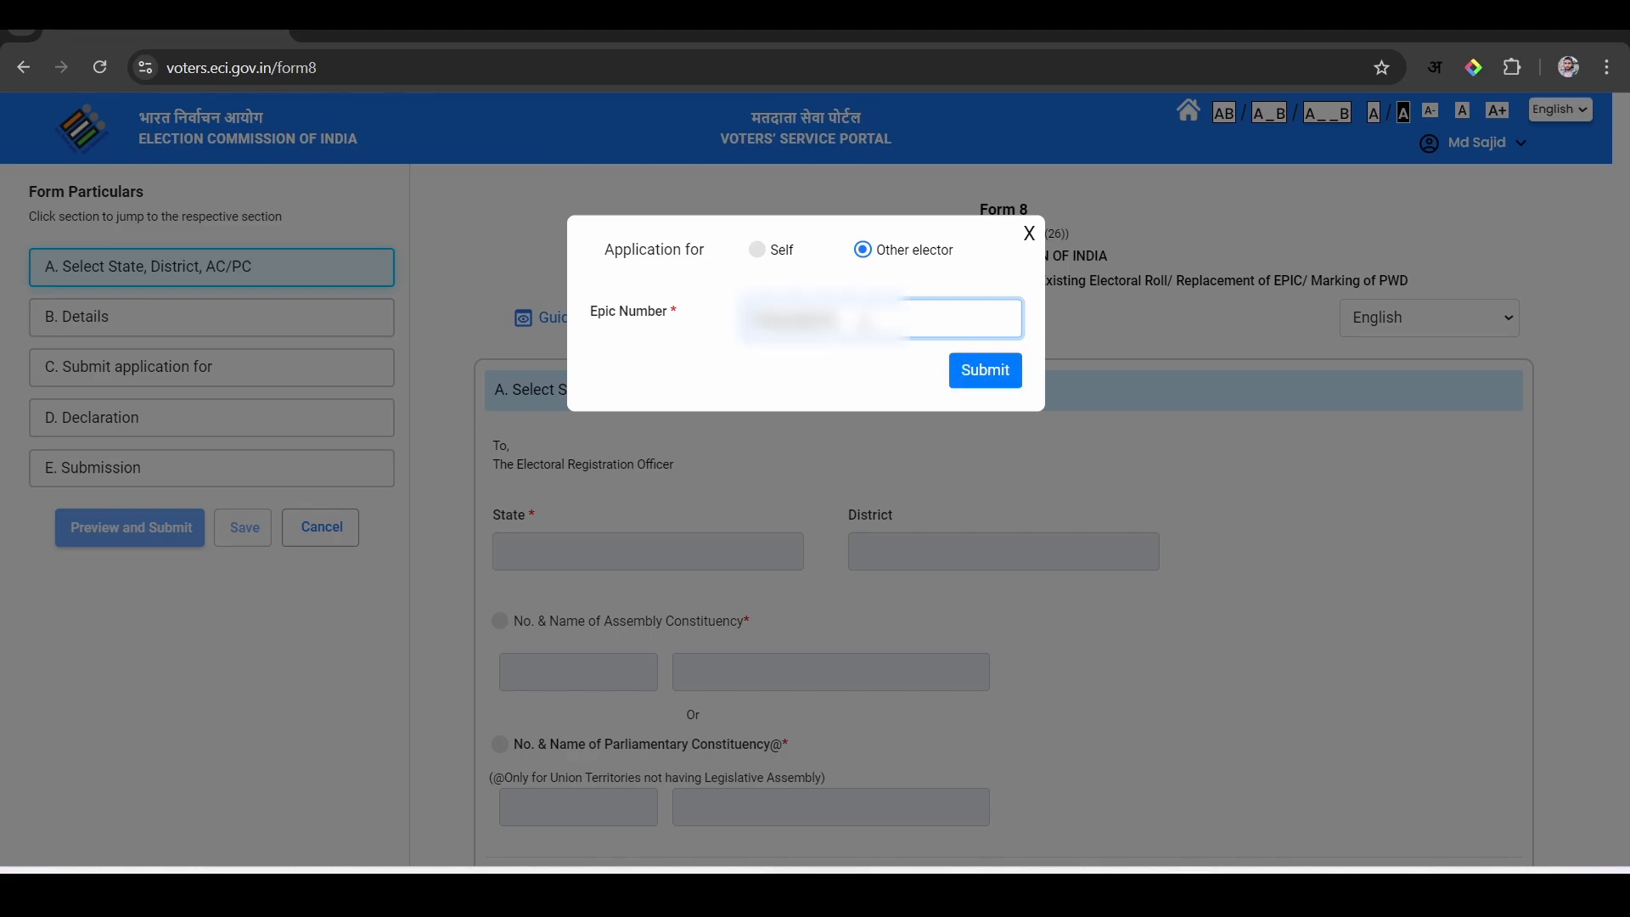
{"action": "left_click", "coordinate": [1000, 371]}
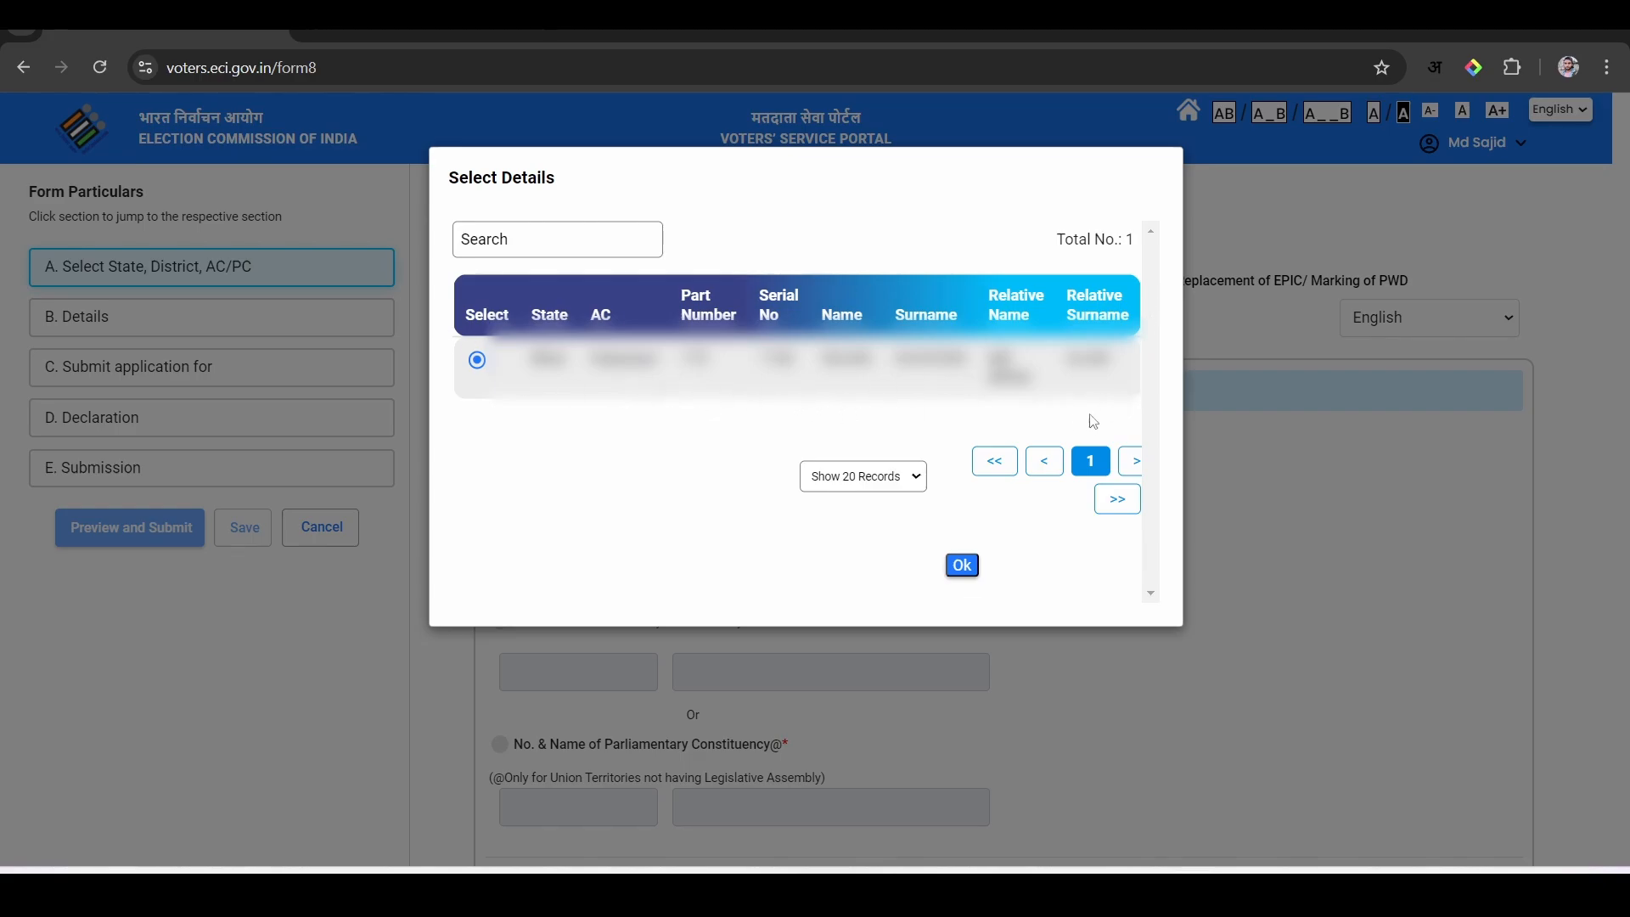
Confirm the selected elector's roll record and choose Correction of Entries in Existing Electoral Roll as the application purpose
{"action": "left_click", "coordinate": [964, 565]}
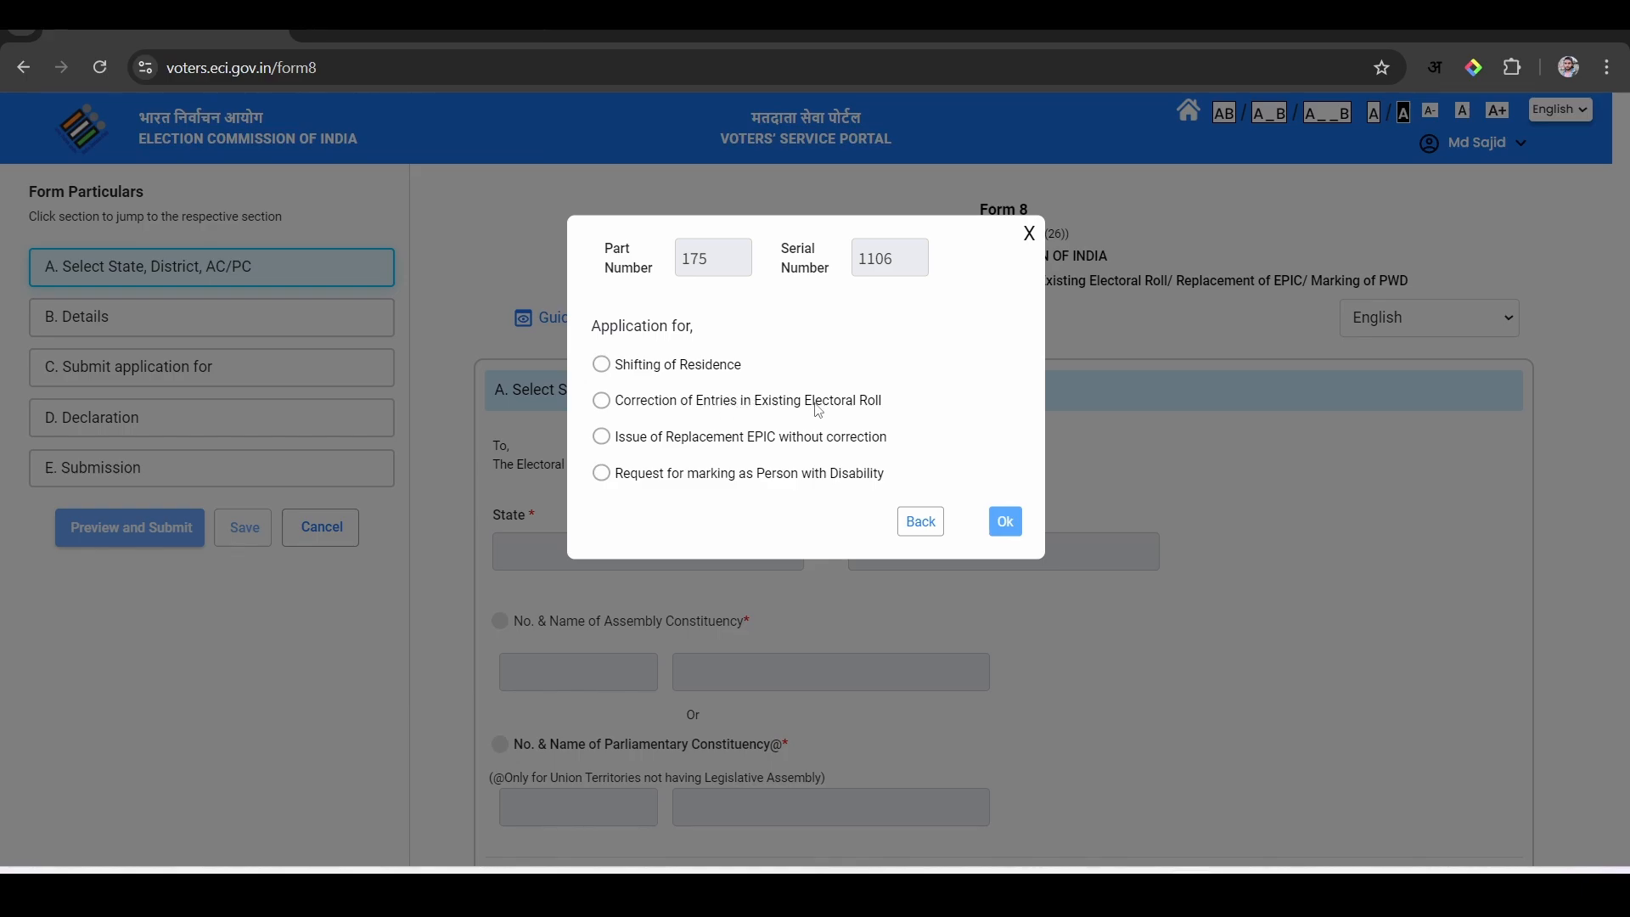
{"action": "left_click", "coordinate": [606, 405]}
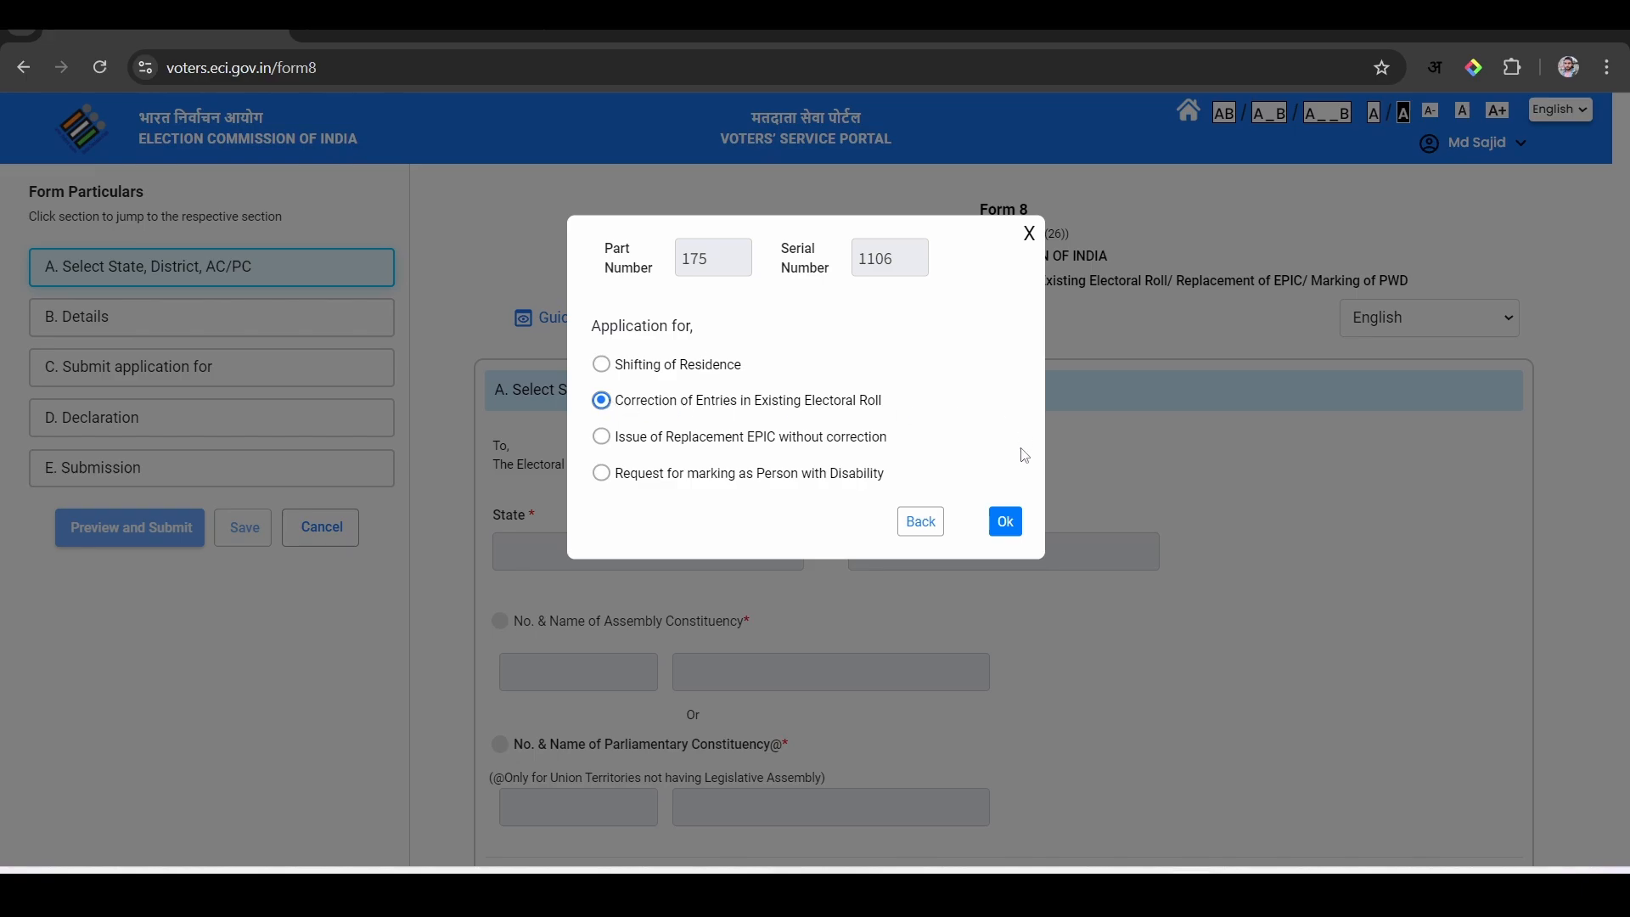
{"action": "left_click", "coordinate": [1012, 520]}
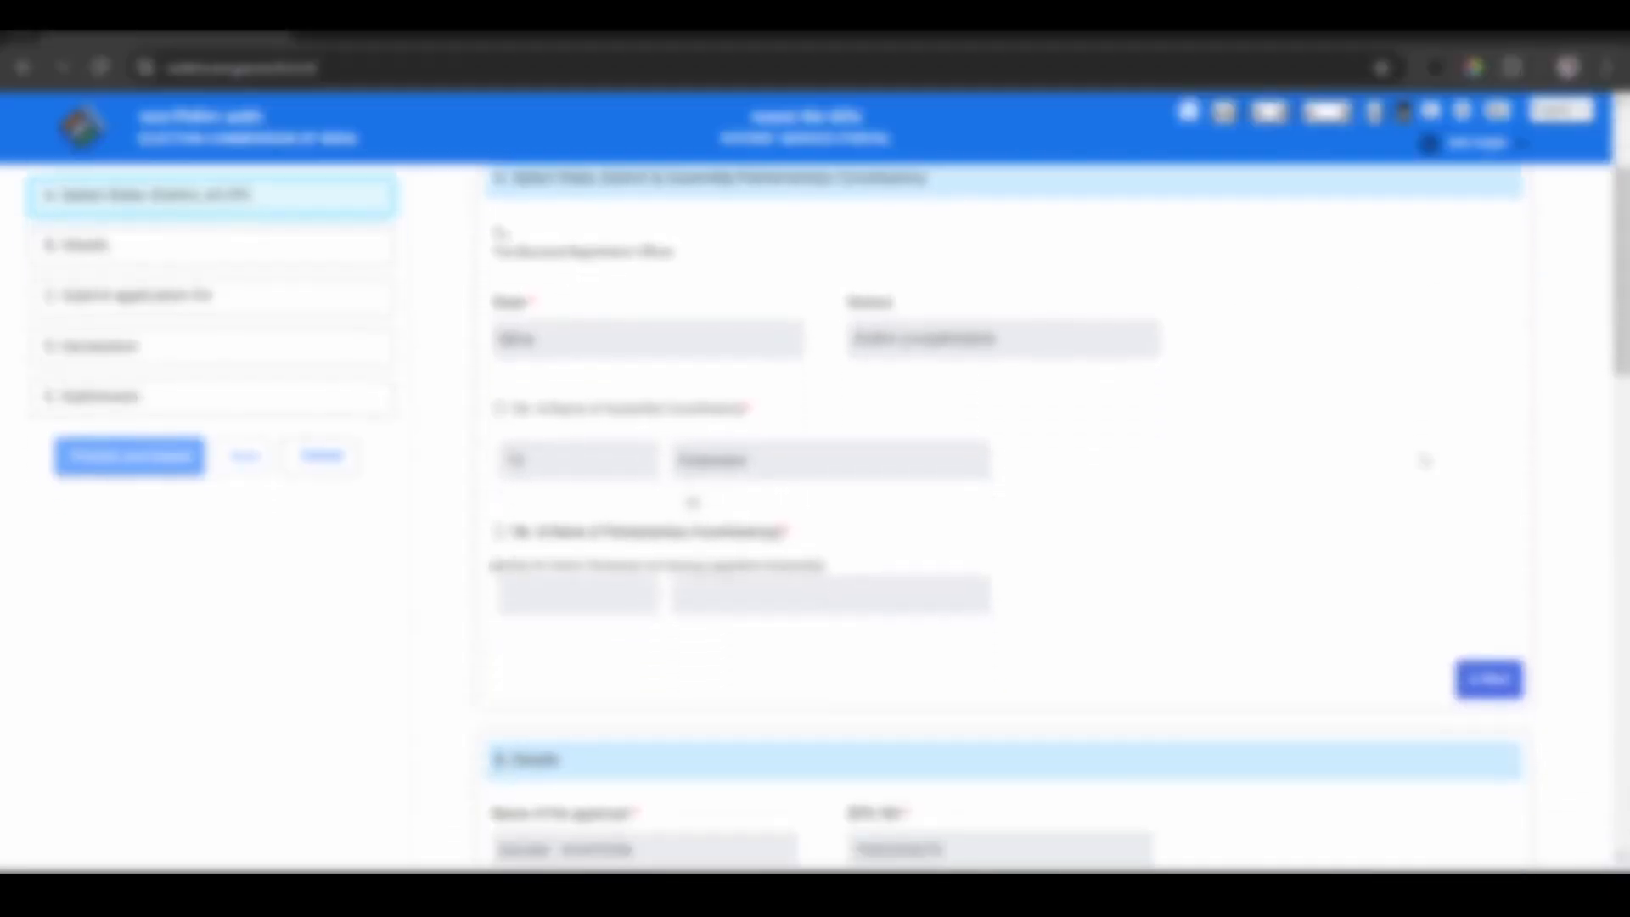
Advance past the state and details sections and tick Relative's Name as the entry to correct
{"action": "left_click", "coordinate": [1492, 682]}
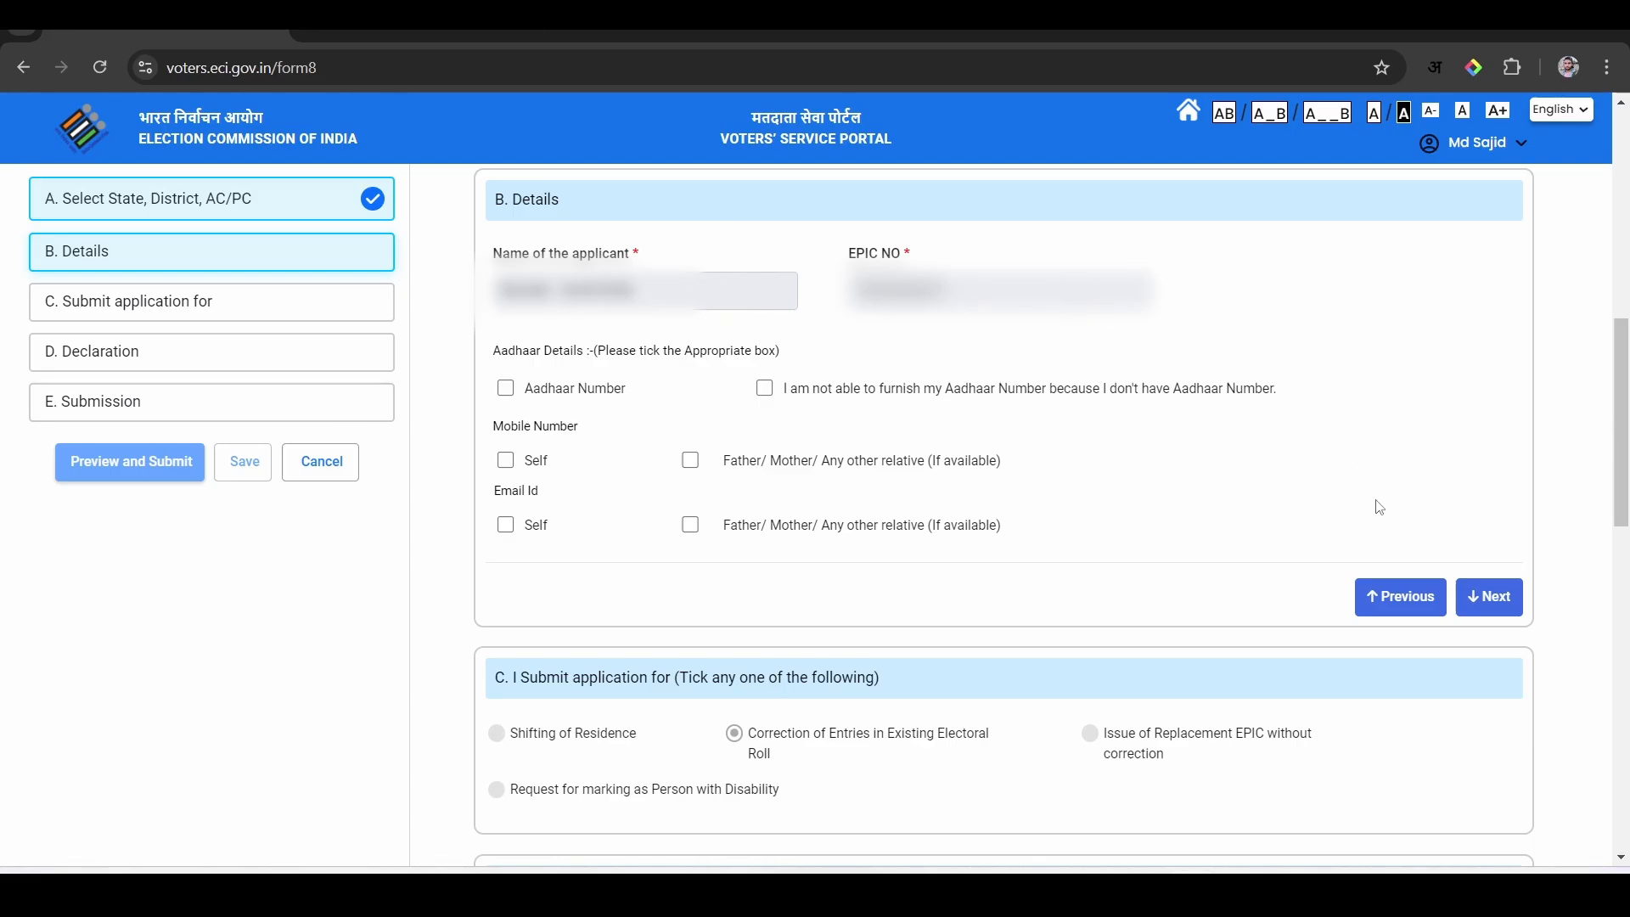
{"action": "left_click", "coordinate": [1498, 603]}
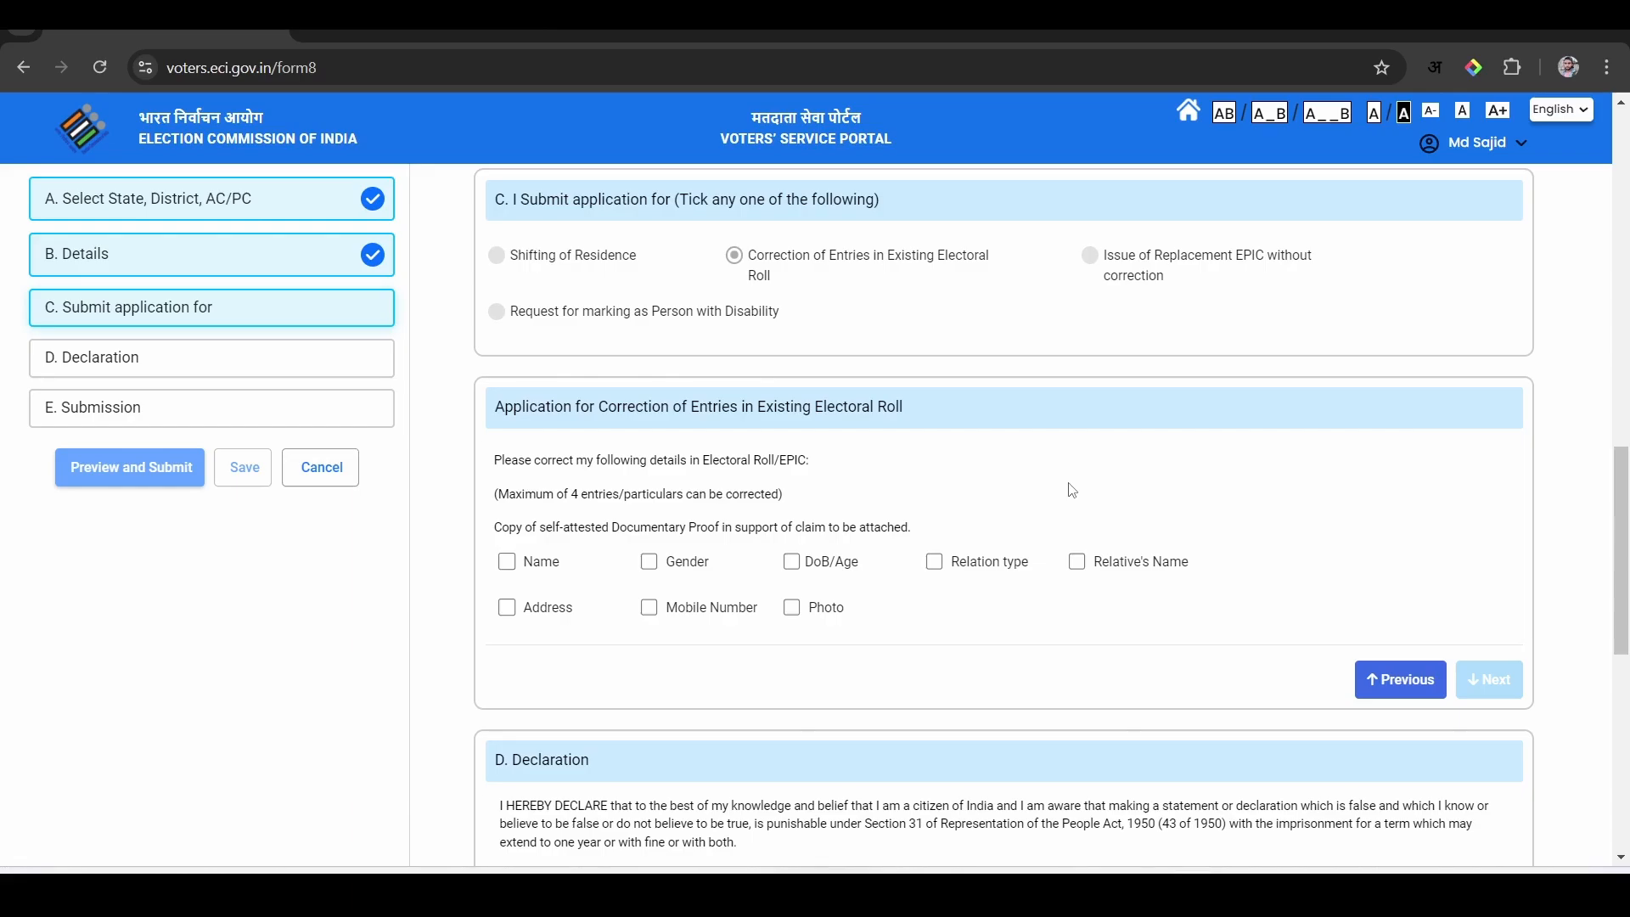
{"action": "left_click", "coordinate": [1079, 563]}
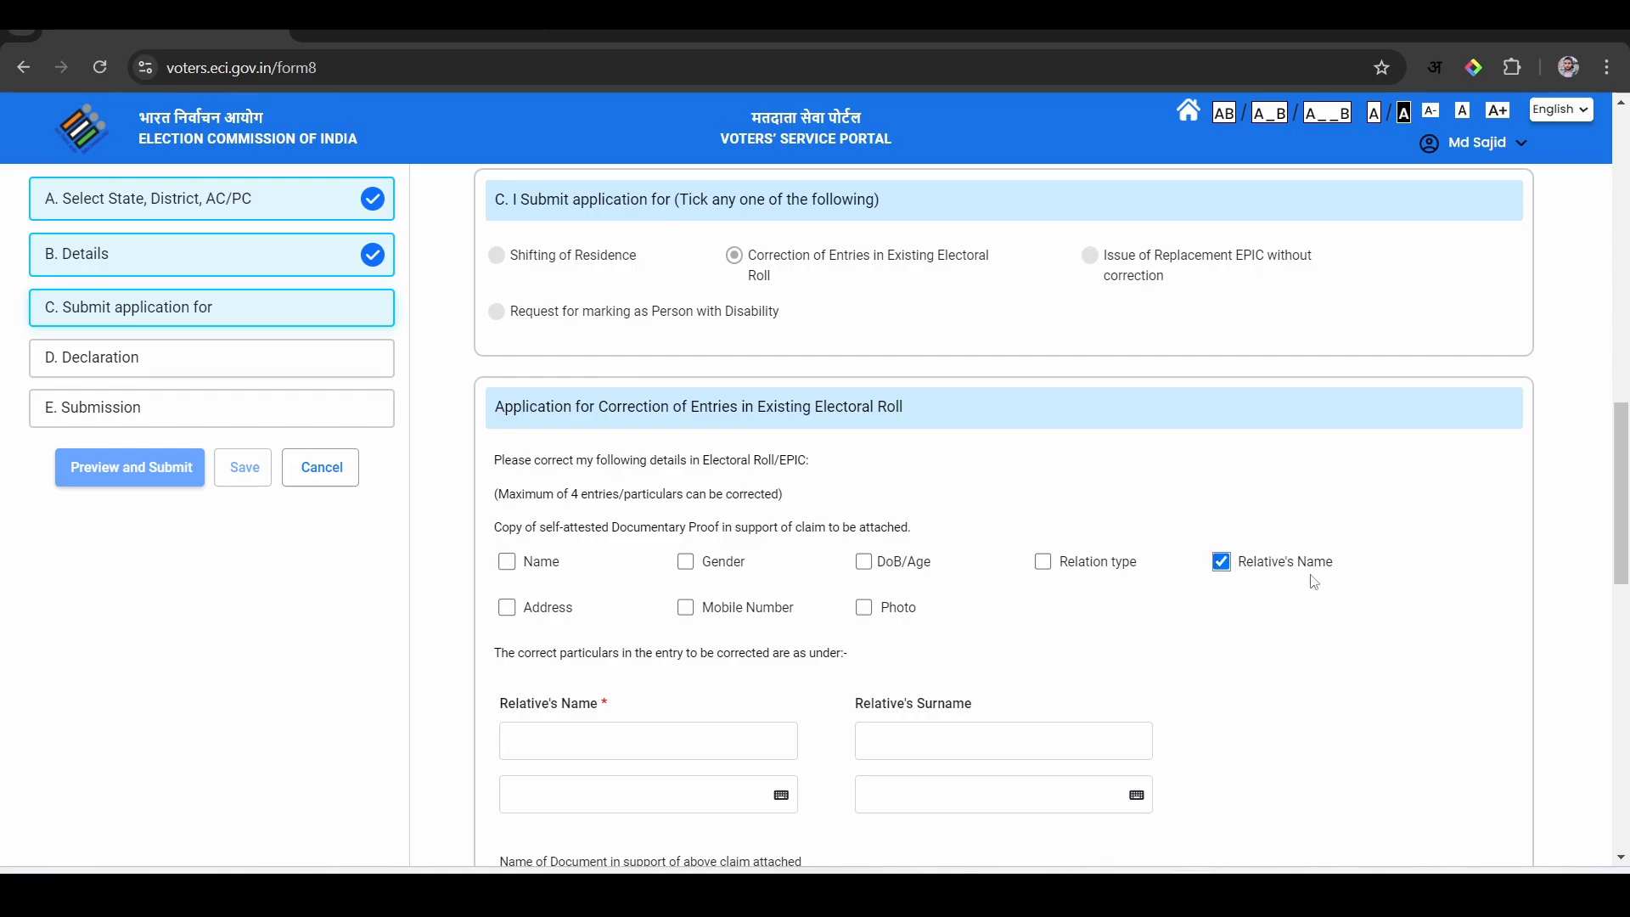
{"action": "left_click", "coordinate": [581, 747]}
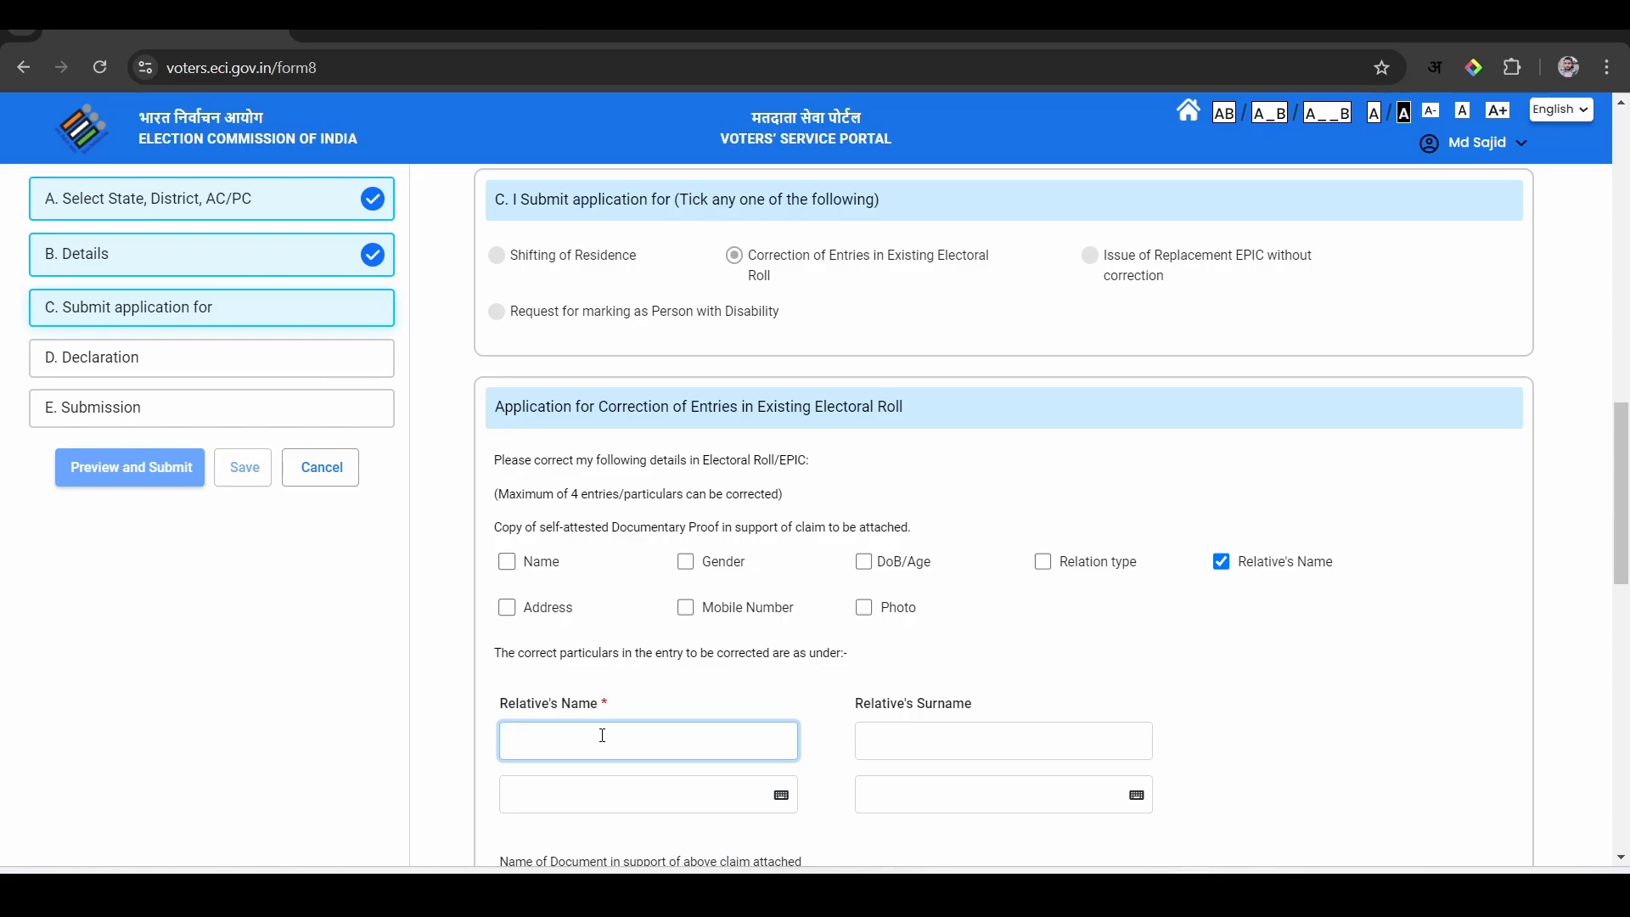
{"action": "left_click", "coordinate": [951, 743]}
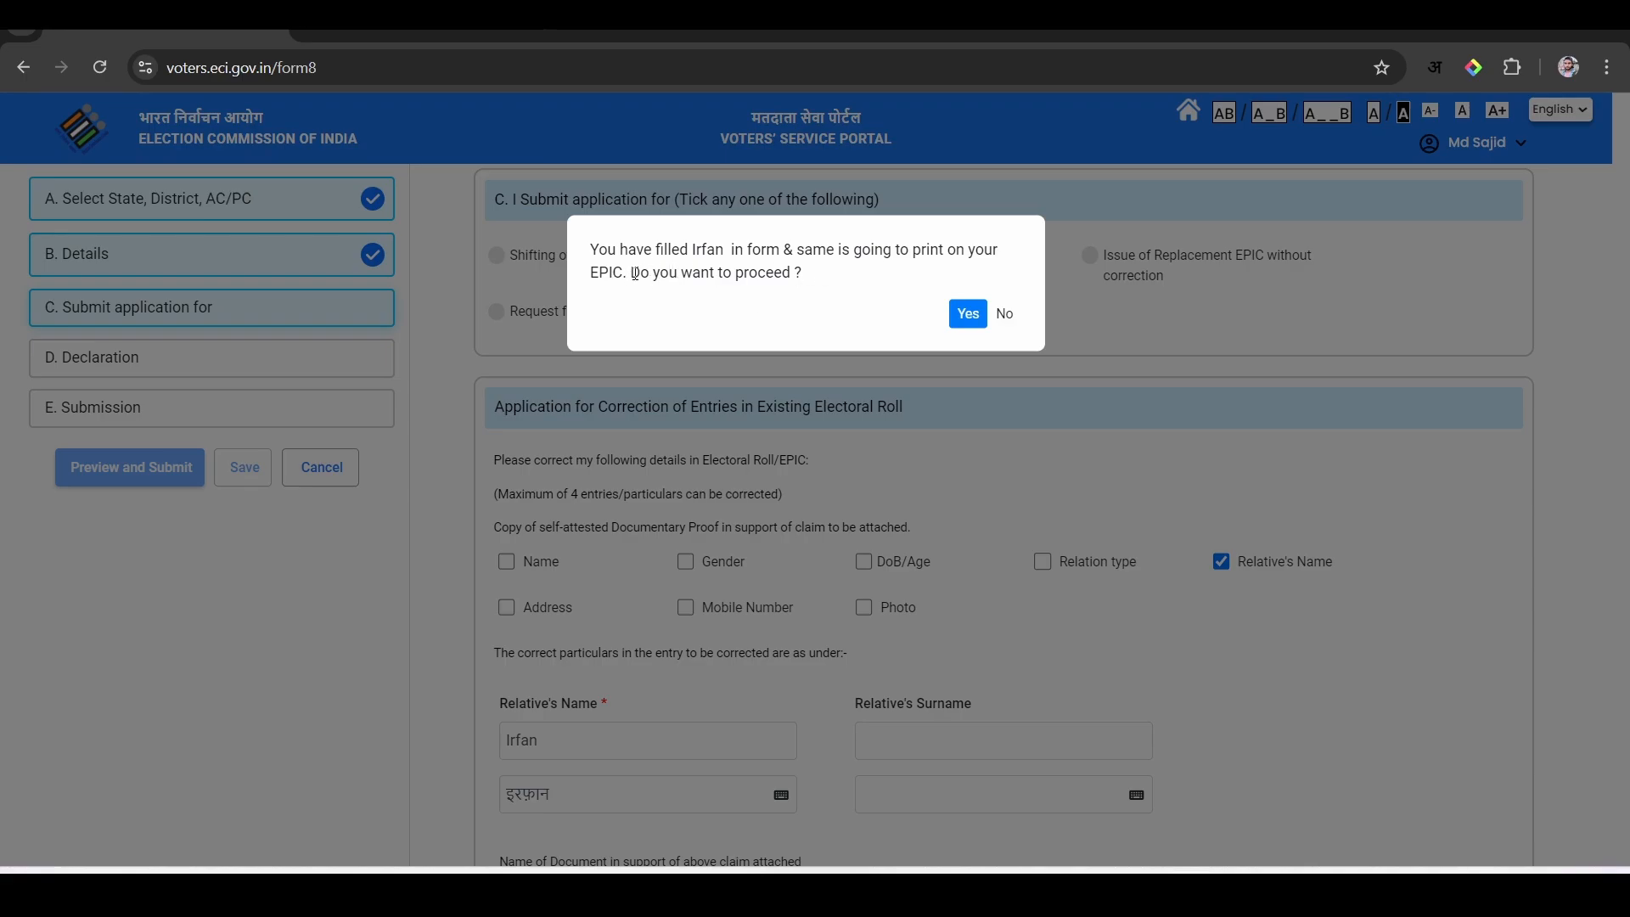
{"action": "left_click", "coordinate": [965, 316]}
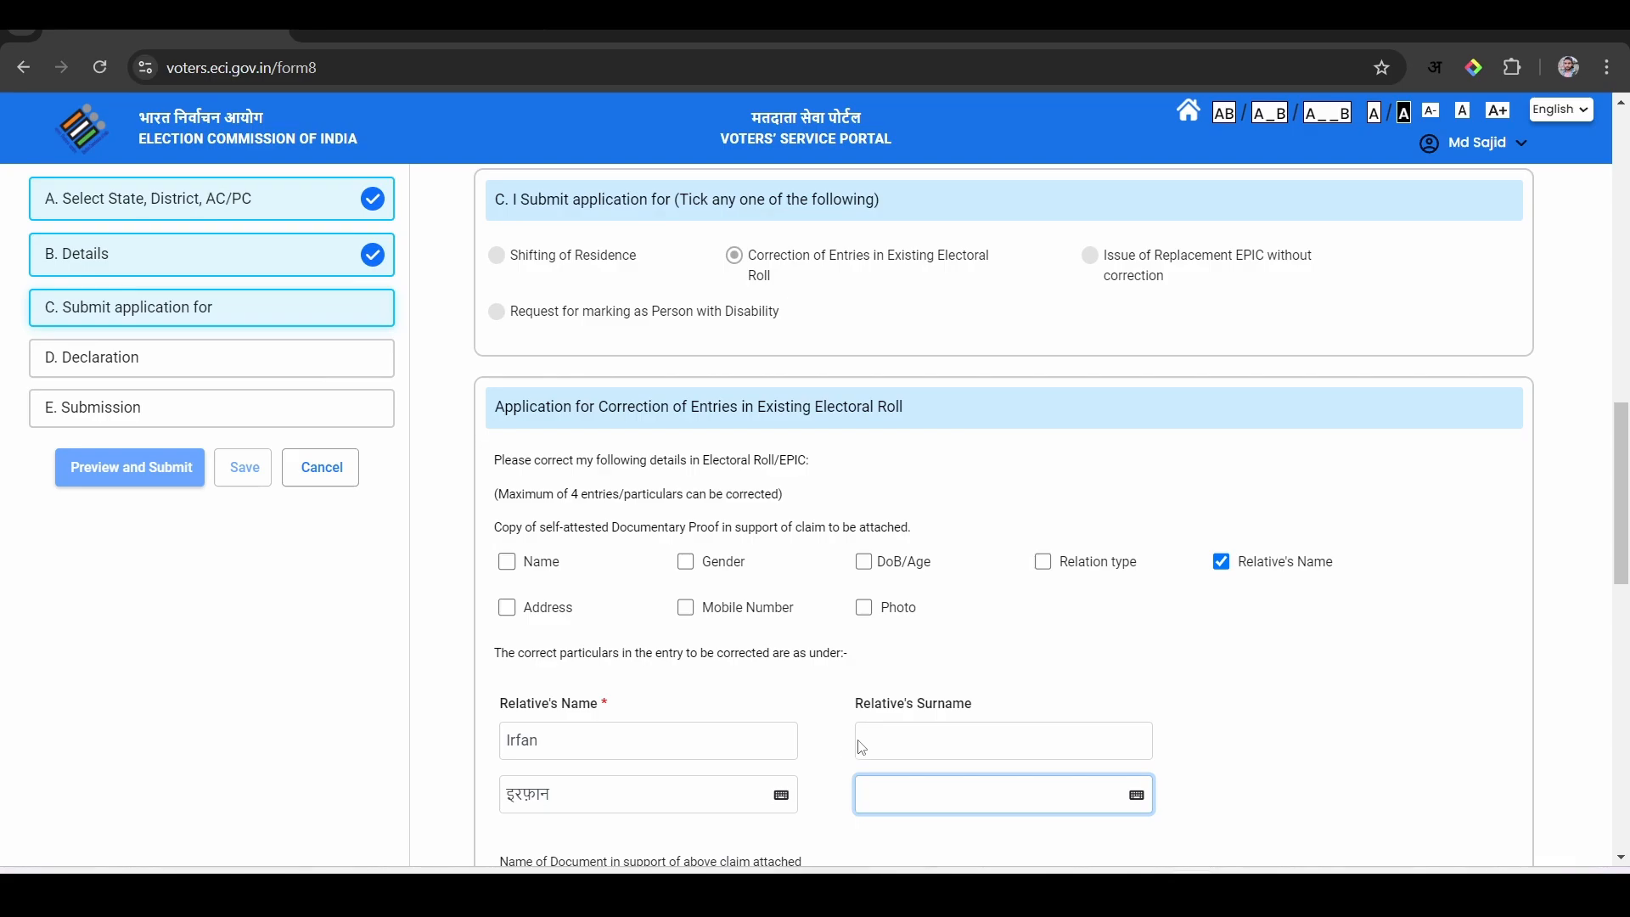
{"action": "left_click", "coordinate": [884, 731]}
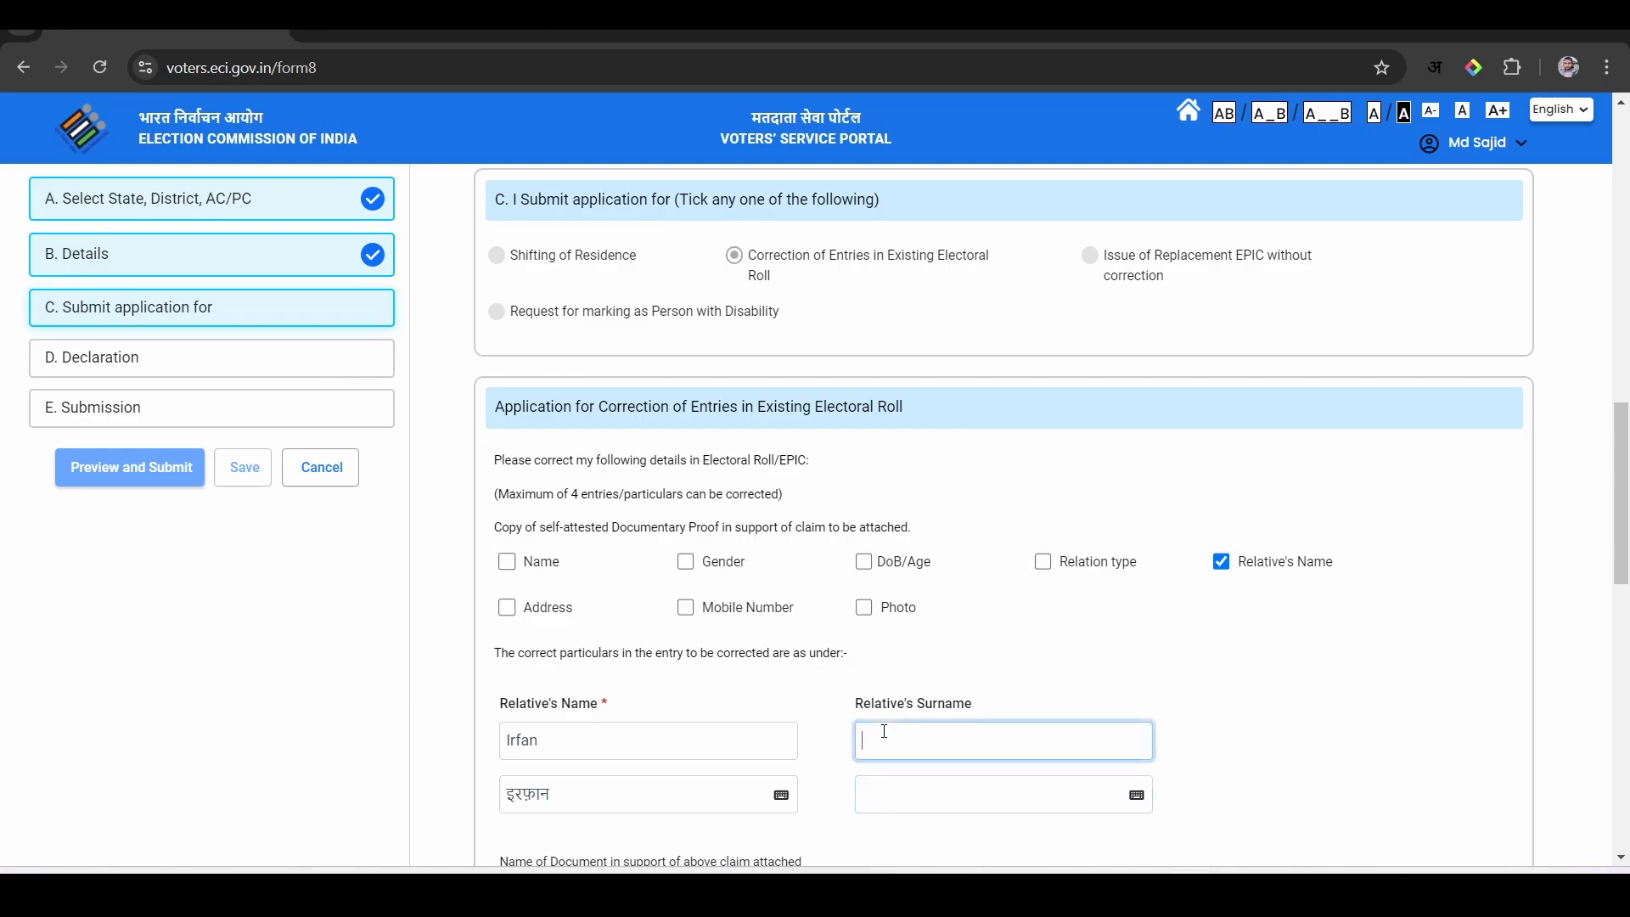
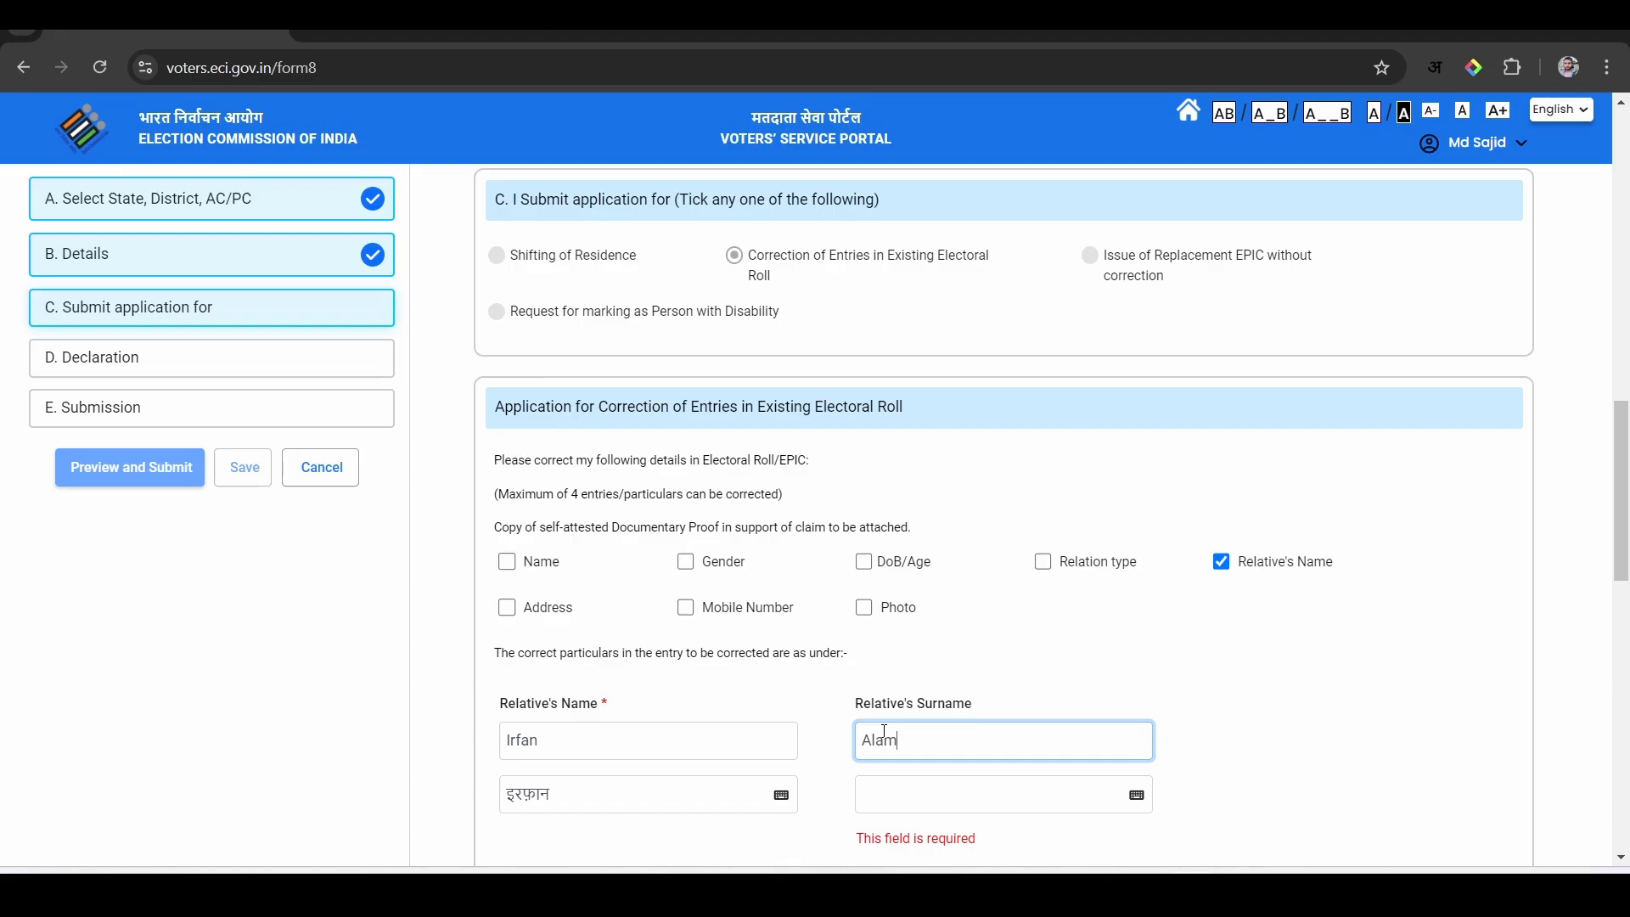
{"action": "left_click", "coordinate": [1032, 793]}
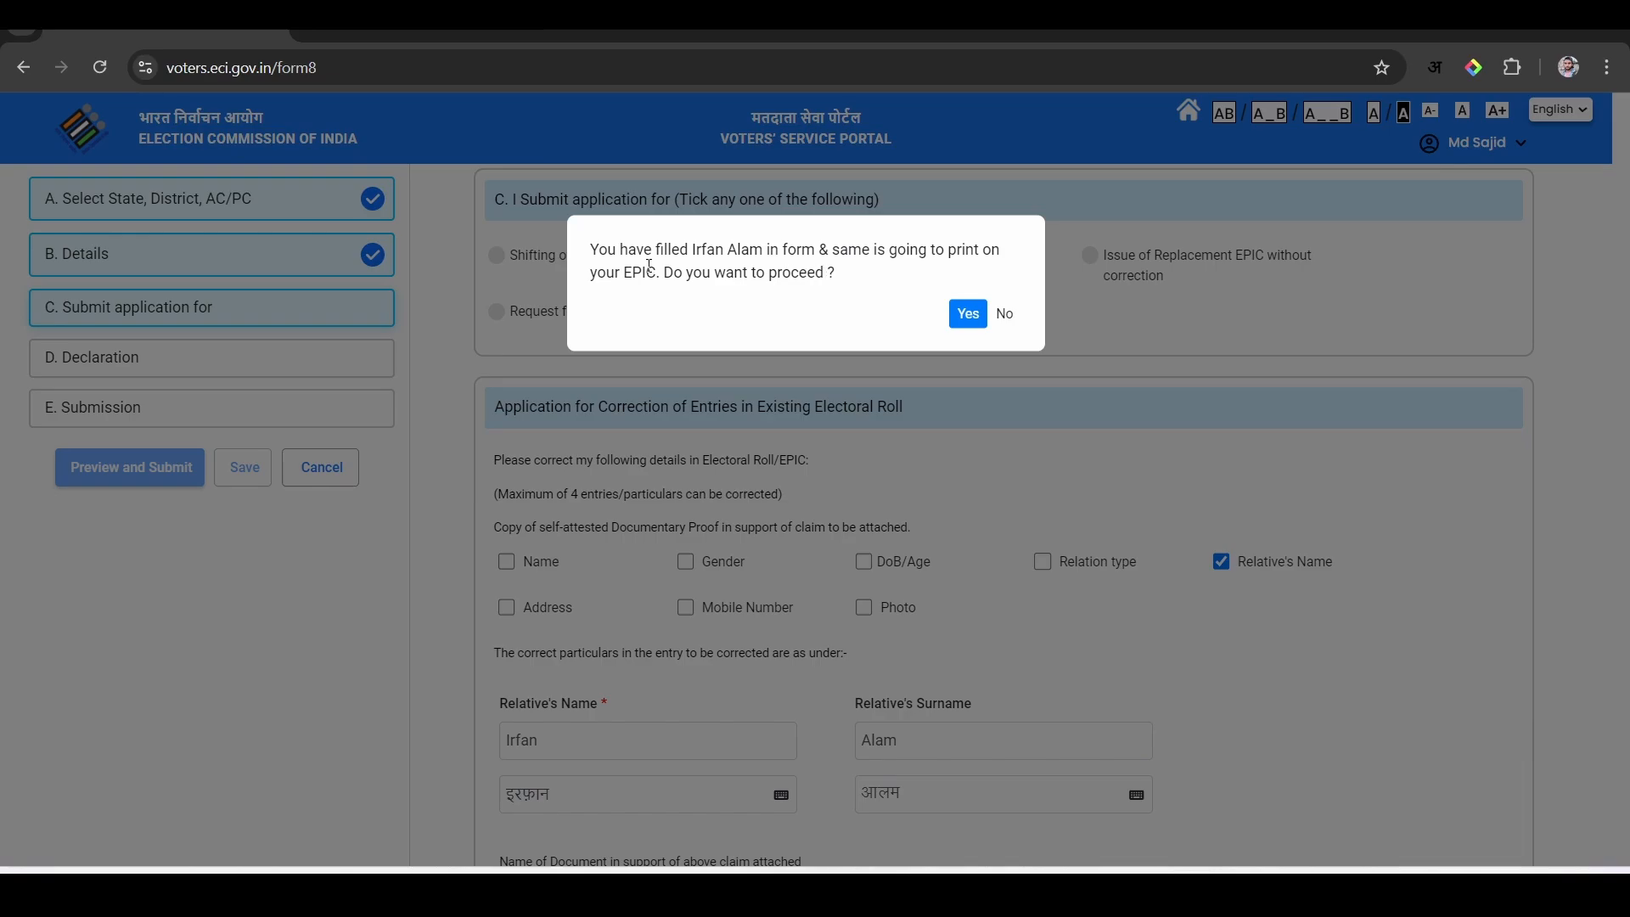
{"action": "left_click", "coordinate": [972, 313]}
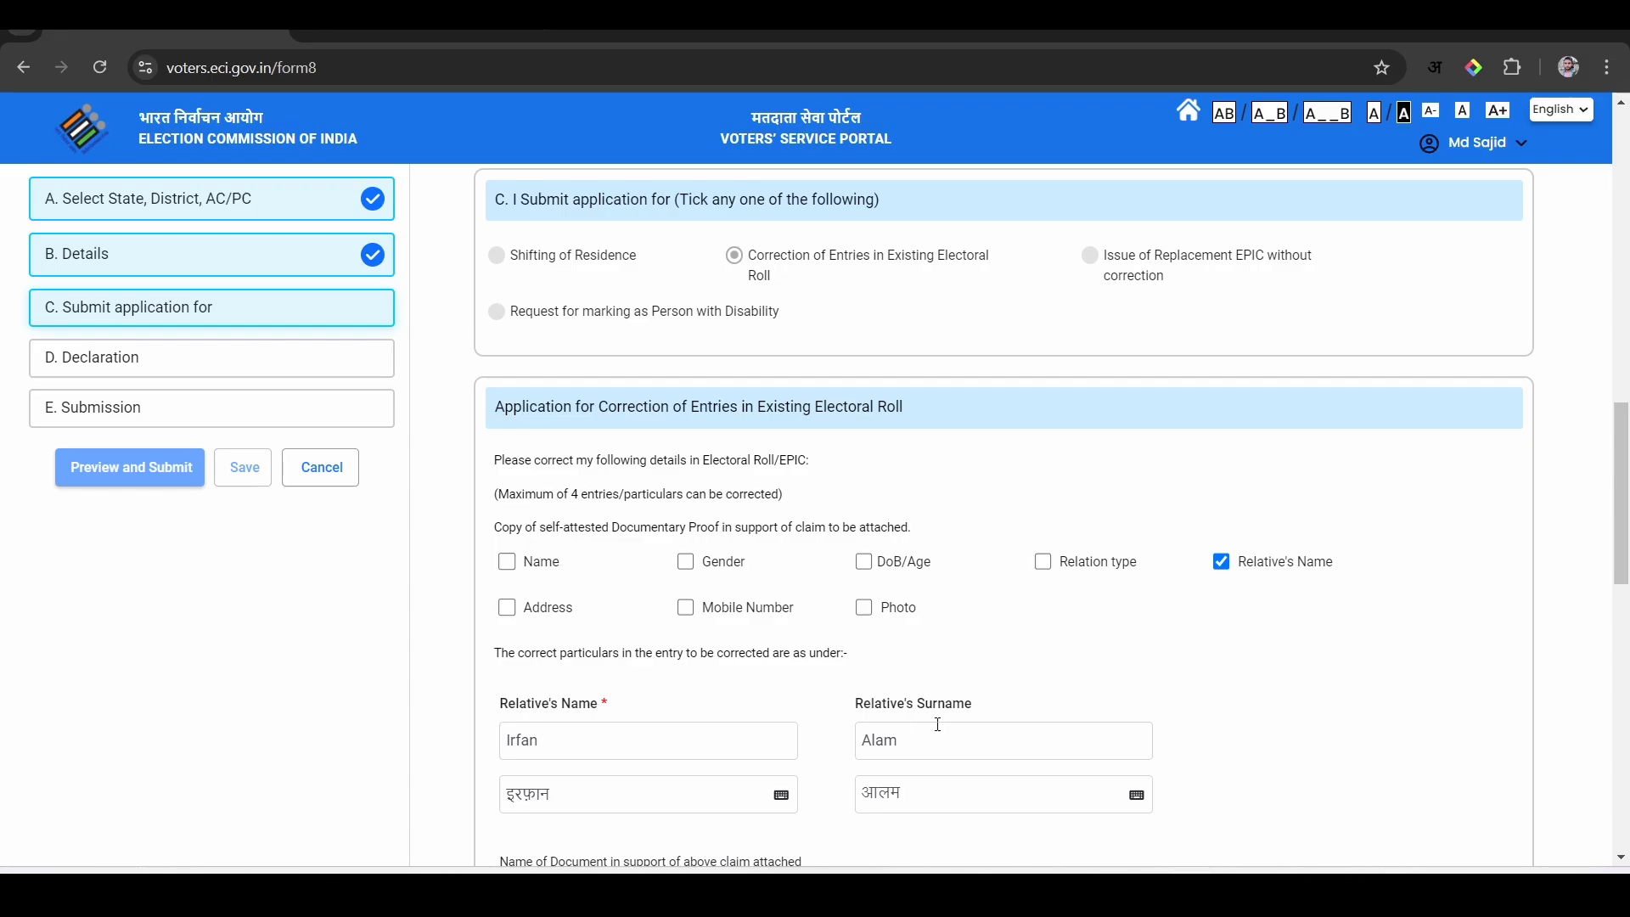
{"action": "left_click", "coordinate": [1138, 797]}
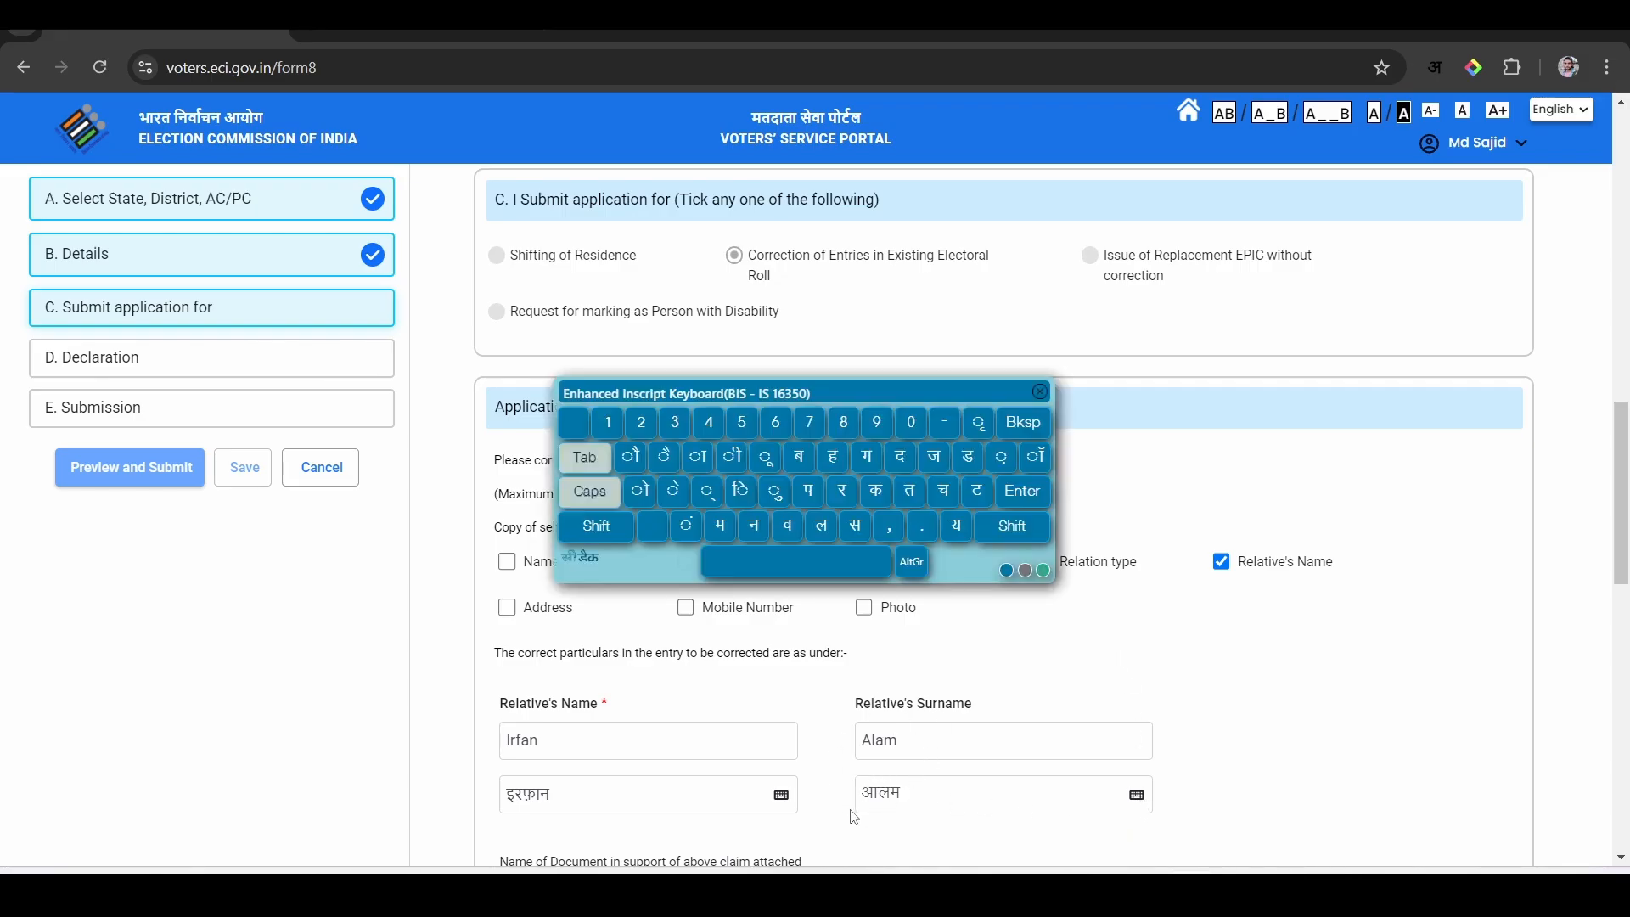
{"action": "left_click", "coordinate": [1041, 393]}
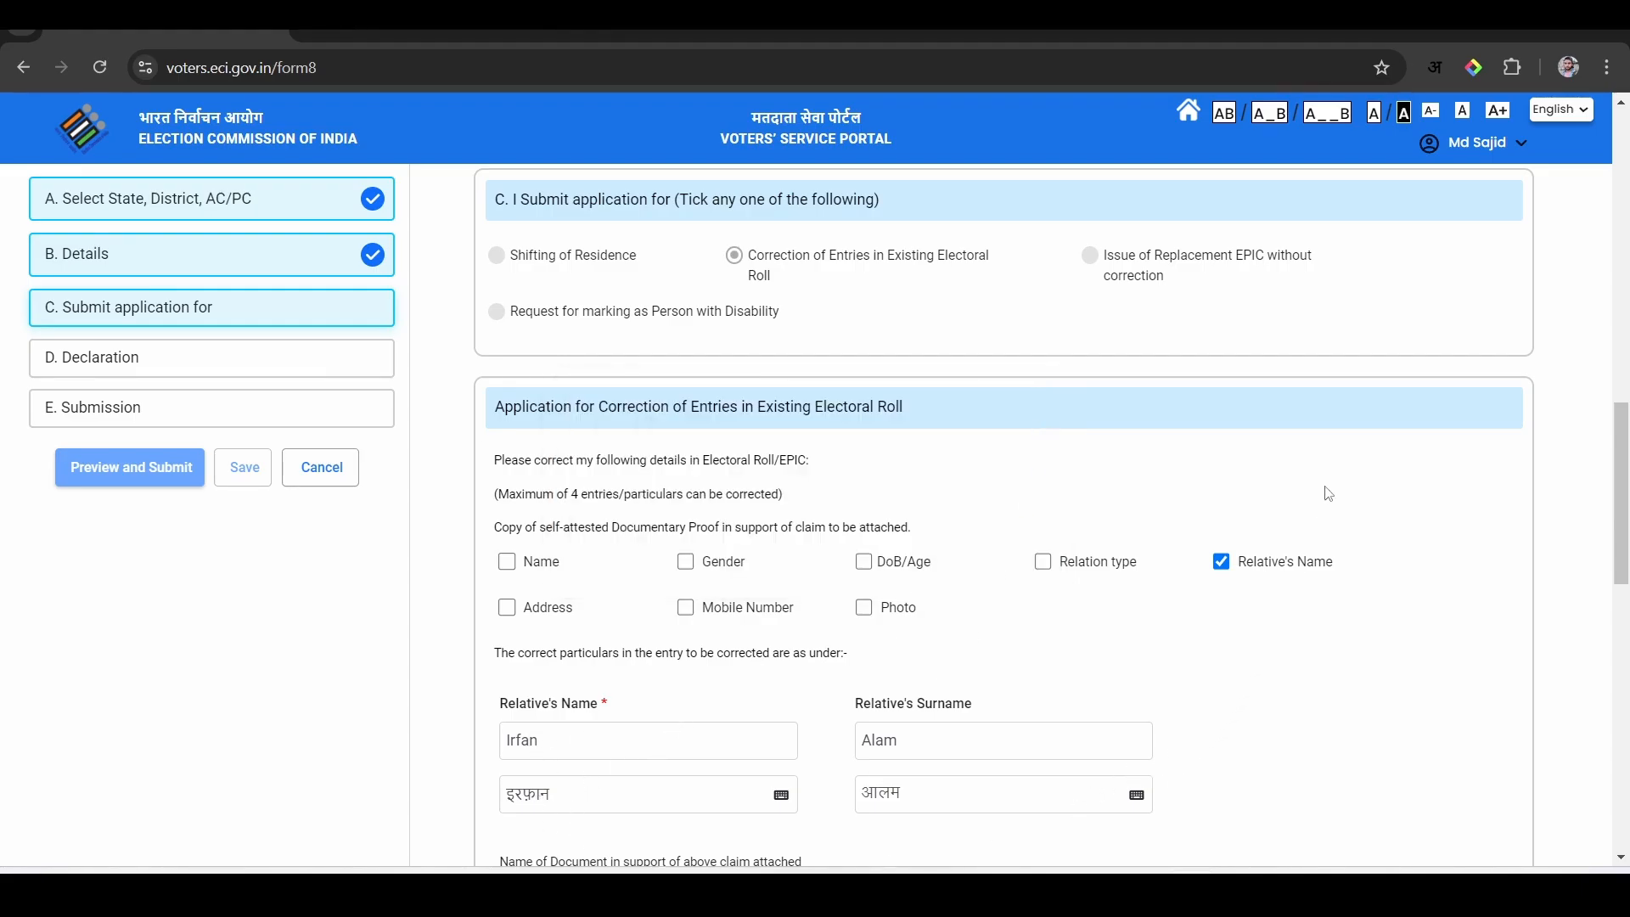
Choose Aadhaar Card as the type of supporting document for the relation name
{"action": "scroll", "coordinate": [1448, 474], "scroll_direction": "down", "scroll_amount": 5}
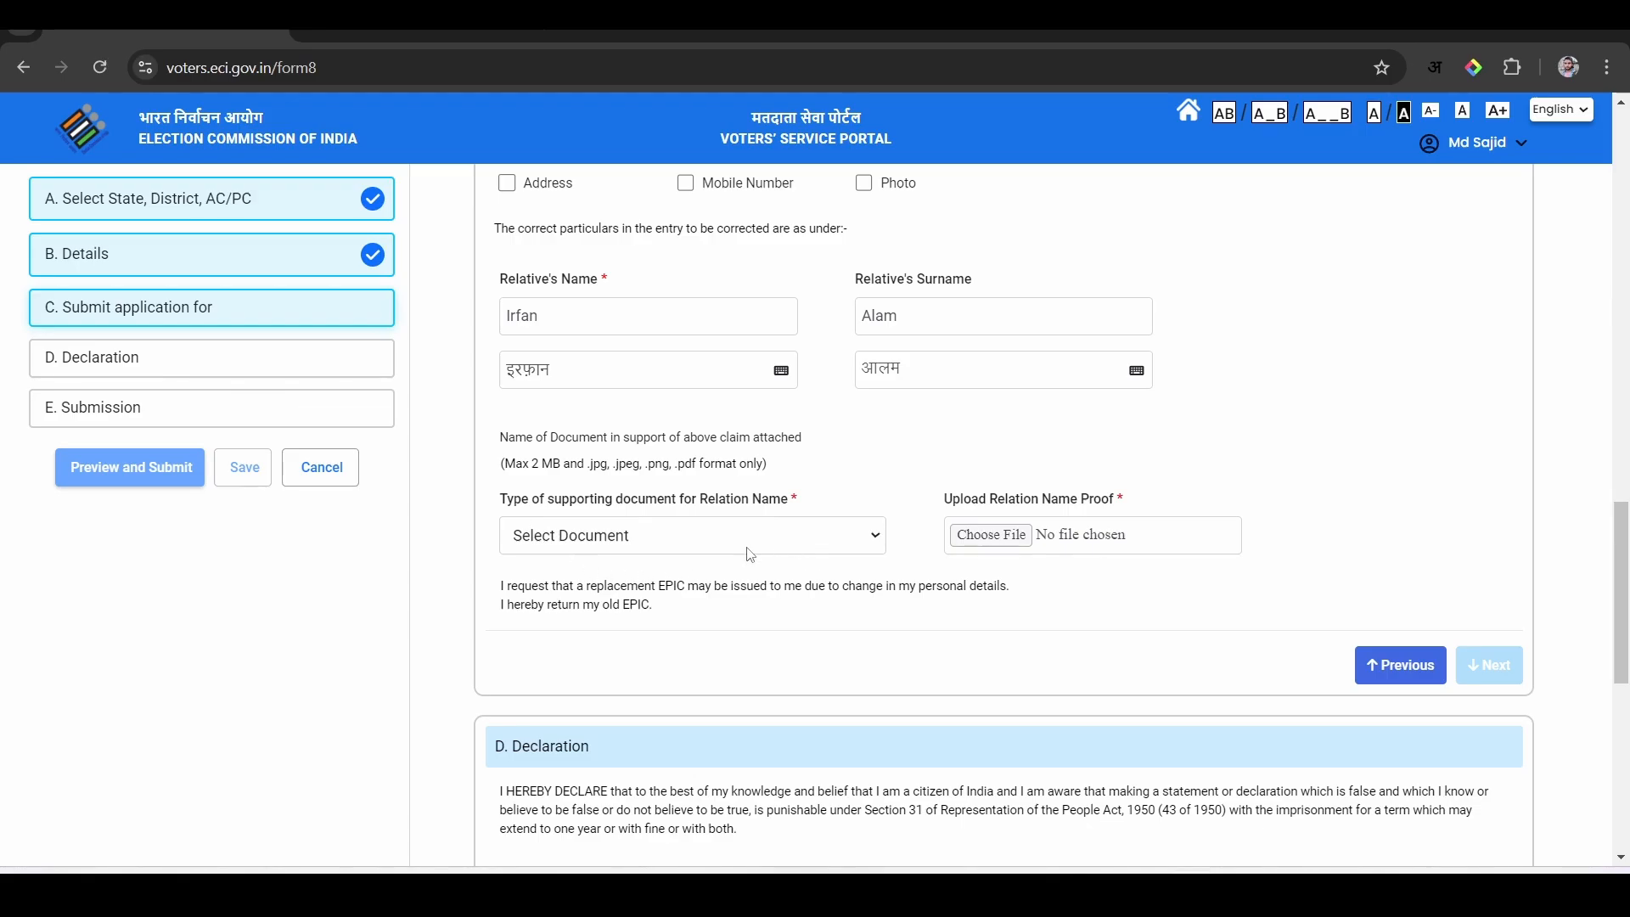
{"action": "left_click", "coordinate": [876, 538]}
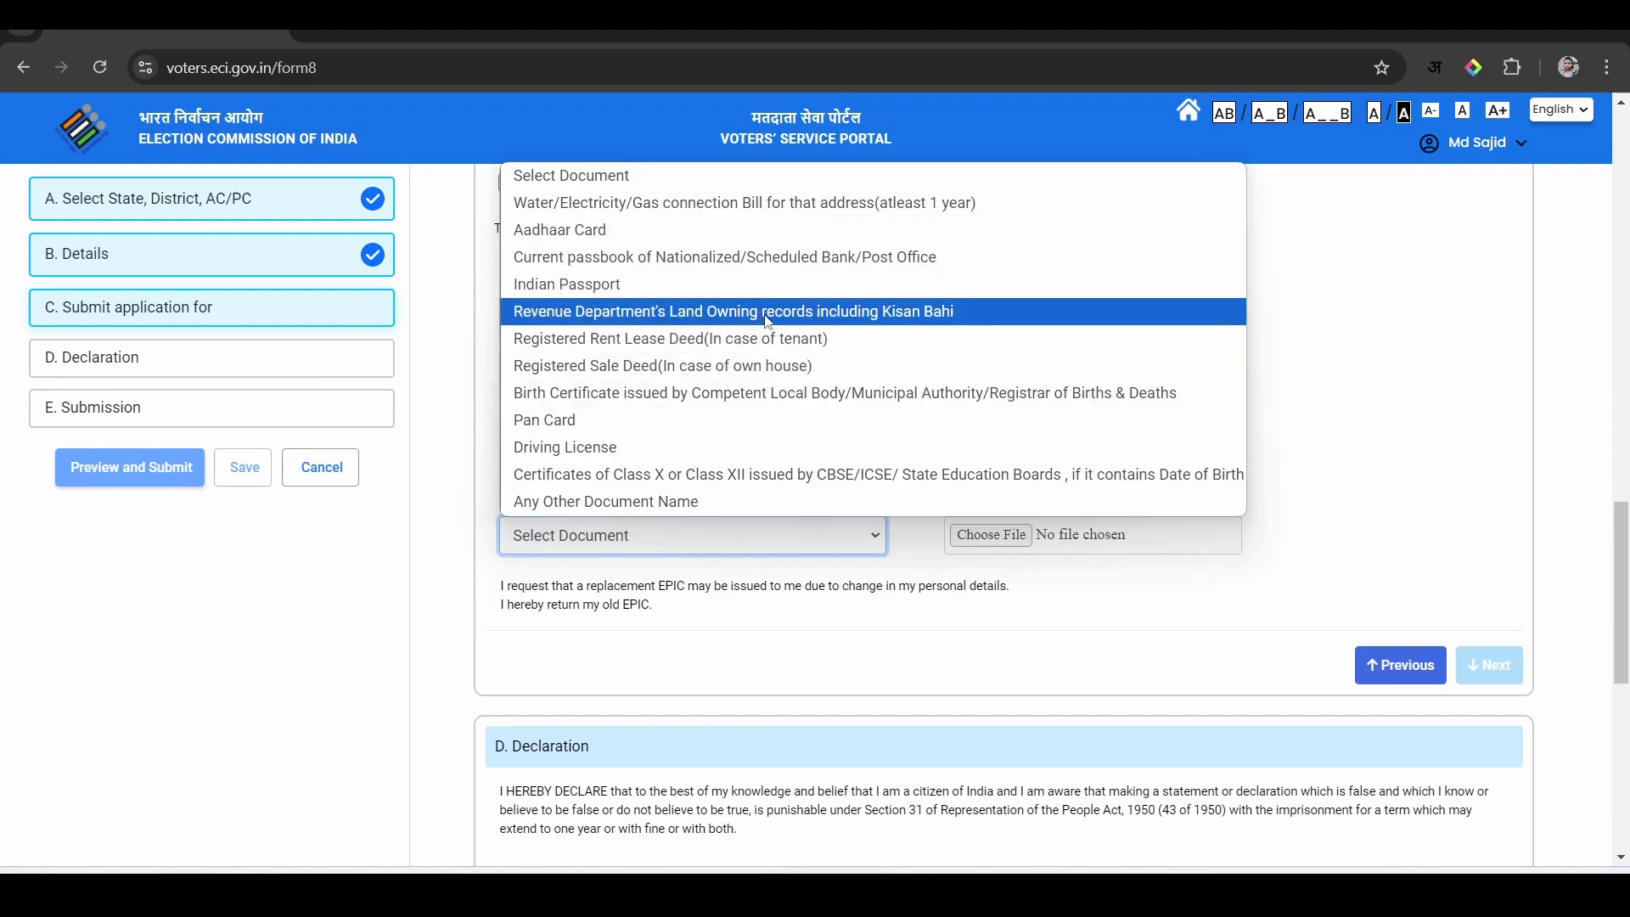
{"action": "left_click", "coordinate": [584, 231]}
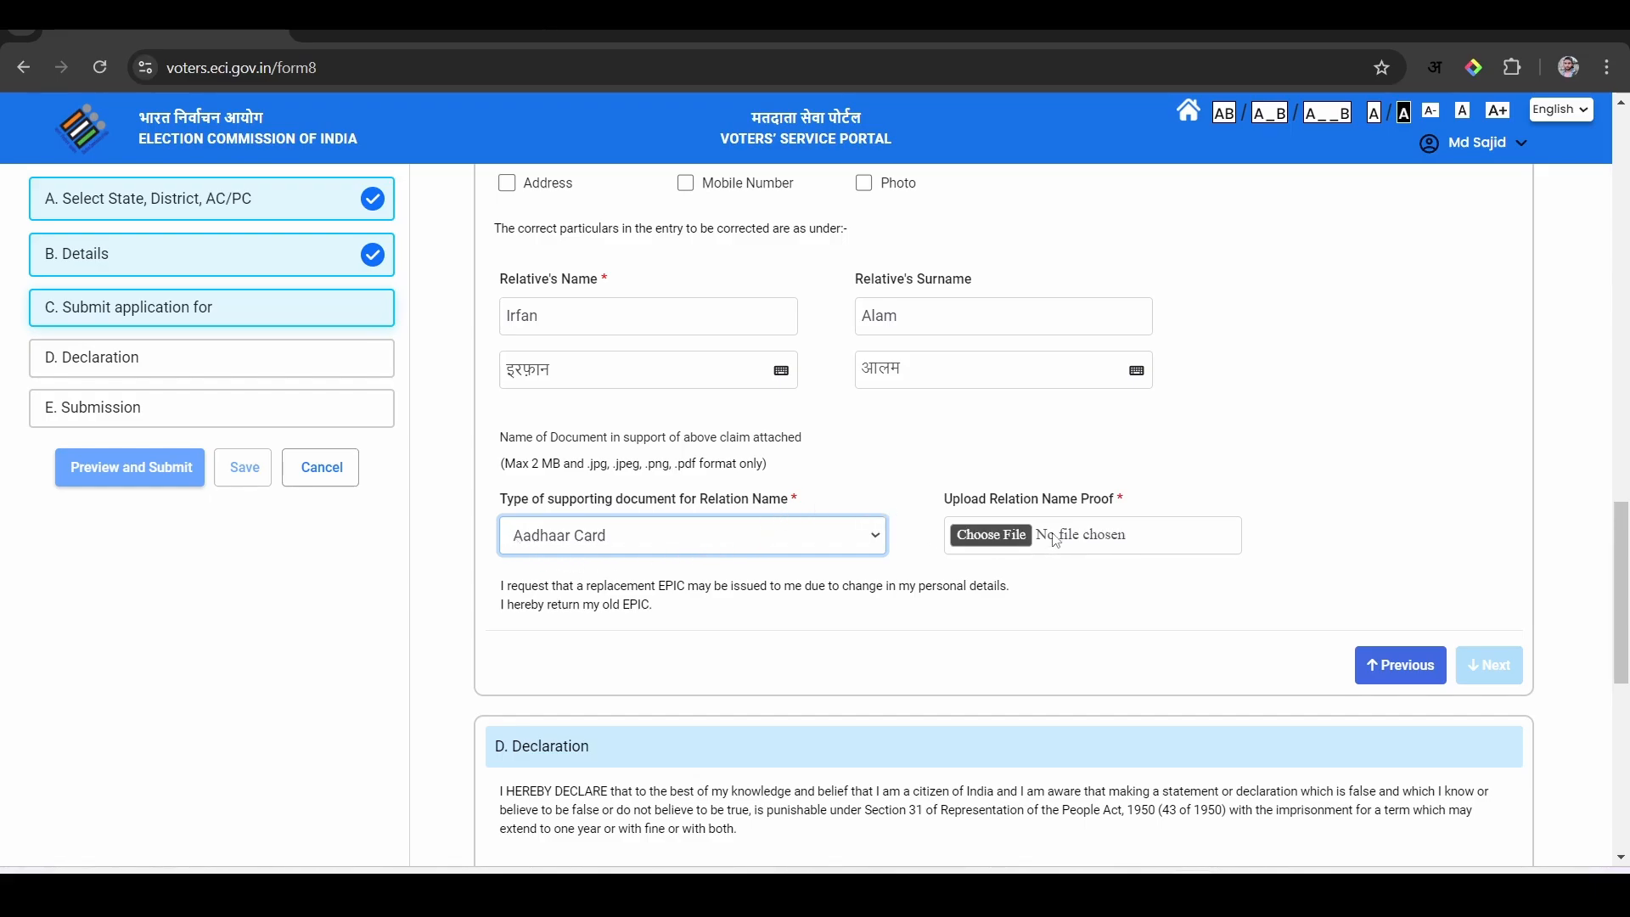
Upload the Aadhaar image from the USB Drive Photos folder as the relation name proof
{"action": "left_click", "coordinate": [1011, 533]}
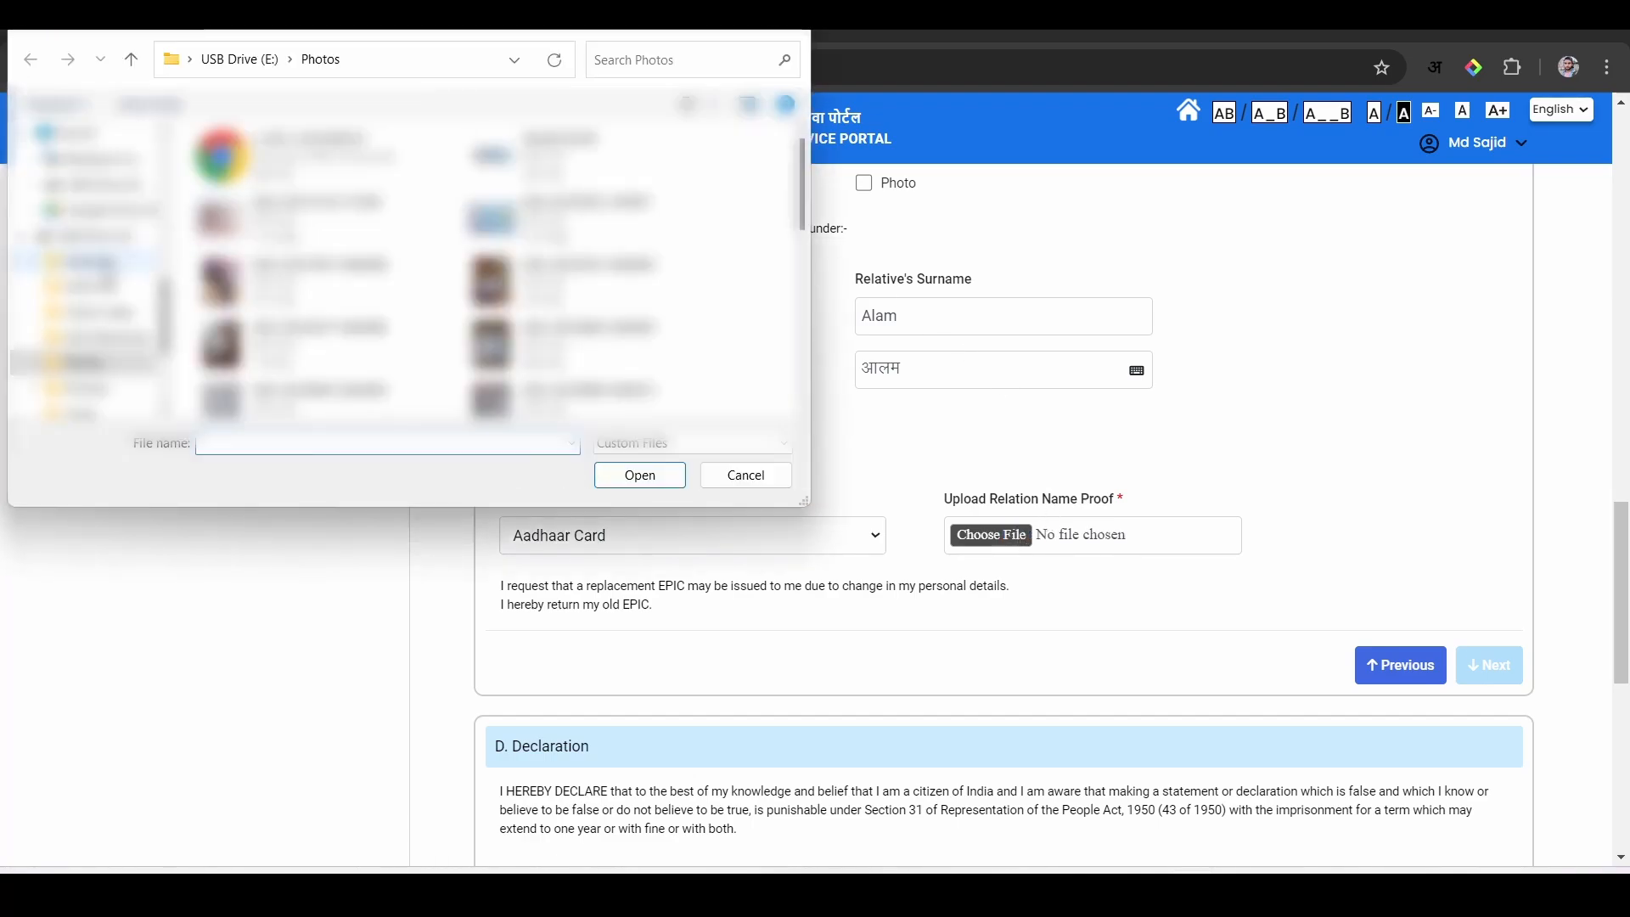
{"action": "scroll", "coordinate": [609, 227], "scroll_direction": "down", "scroll_amount": 5}
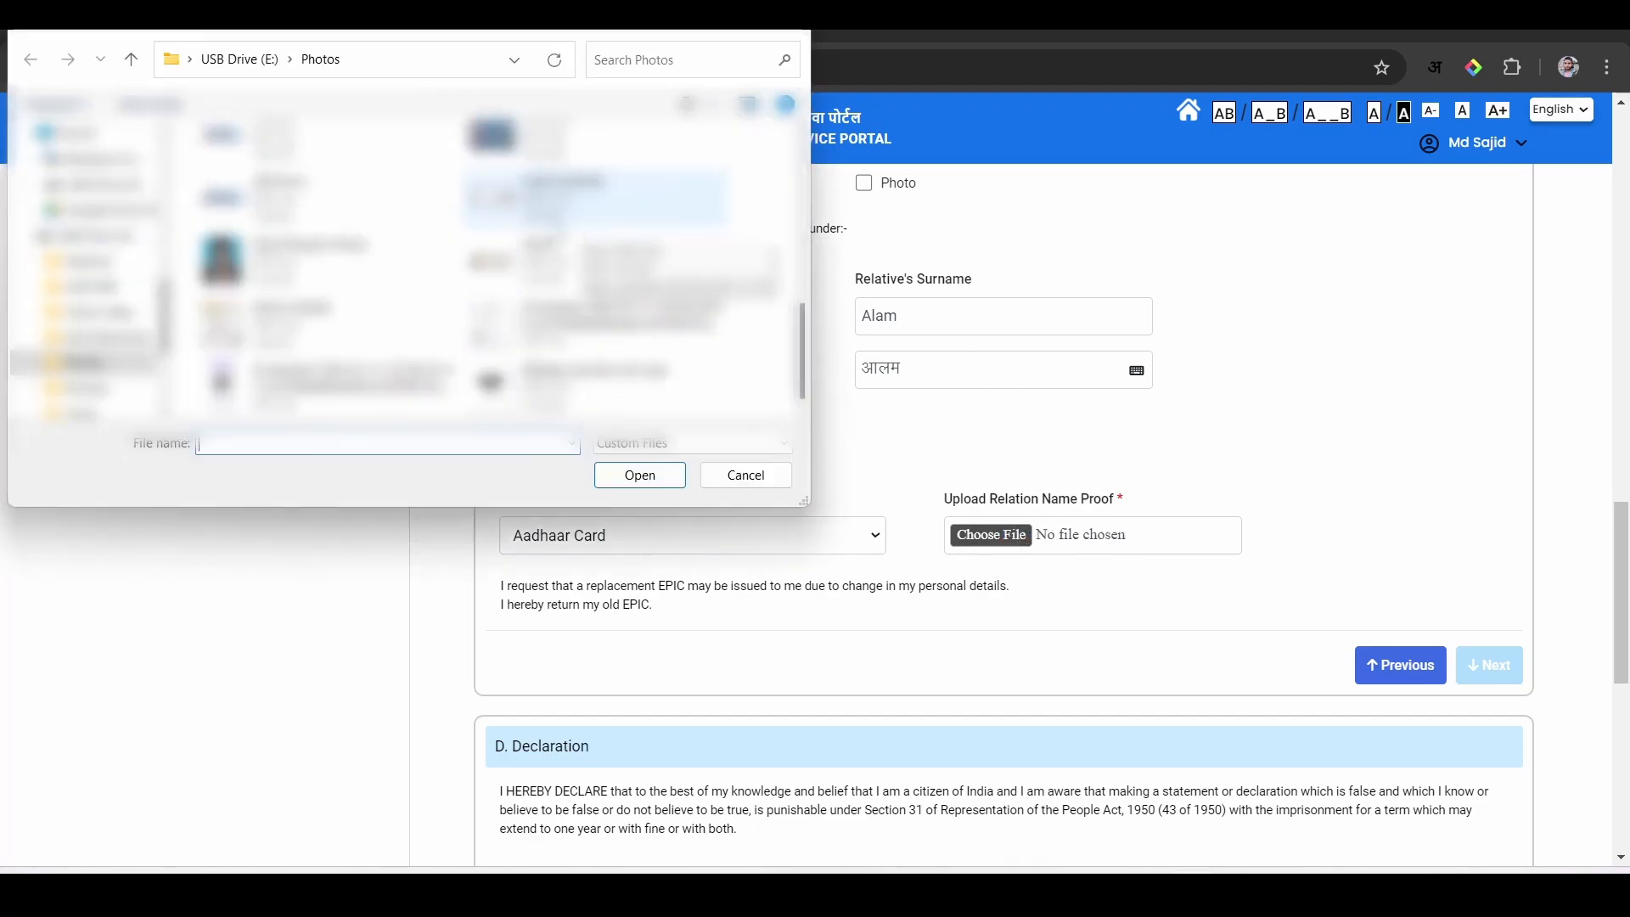
{"action": "left_click", "coordinate": [375, 328]}
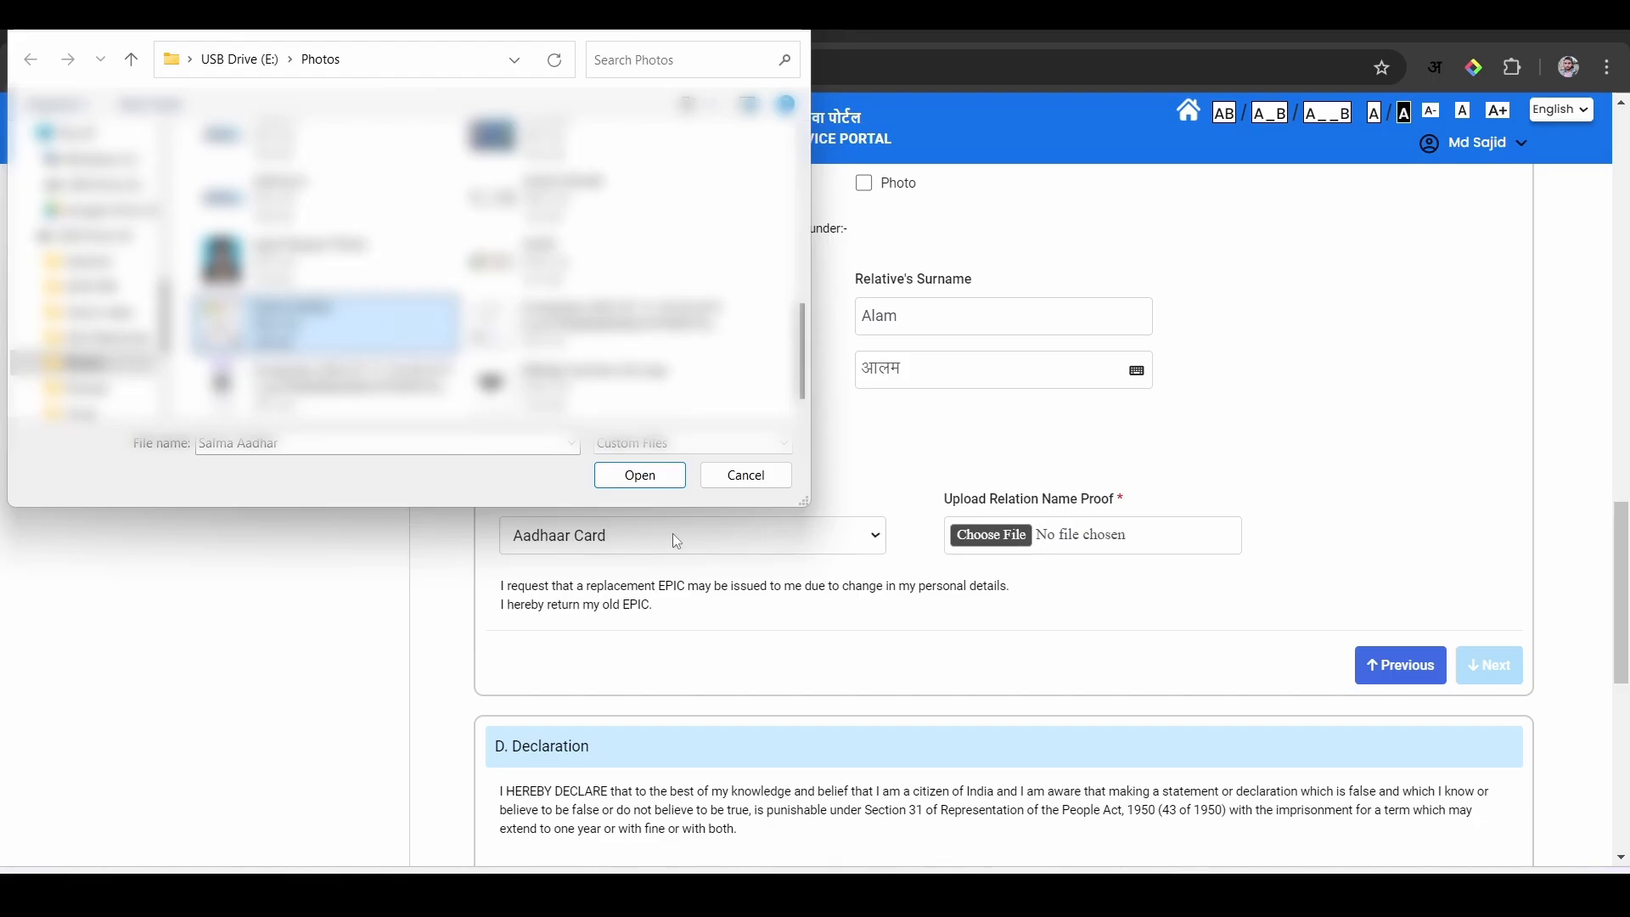
{"action": "left_click", "coordinate": [668, 480]}
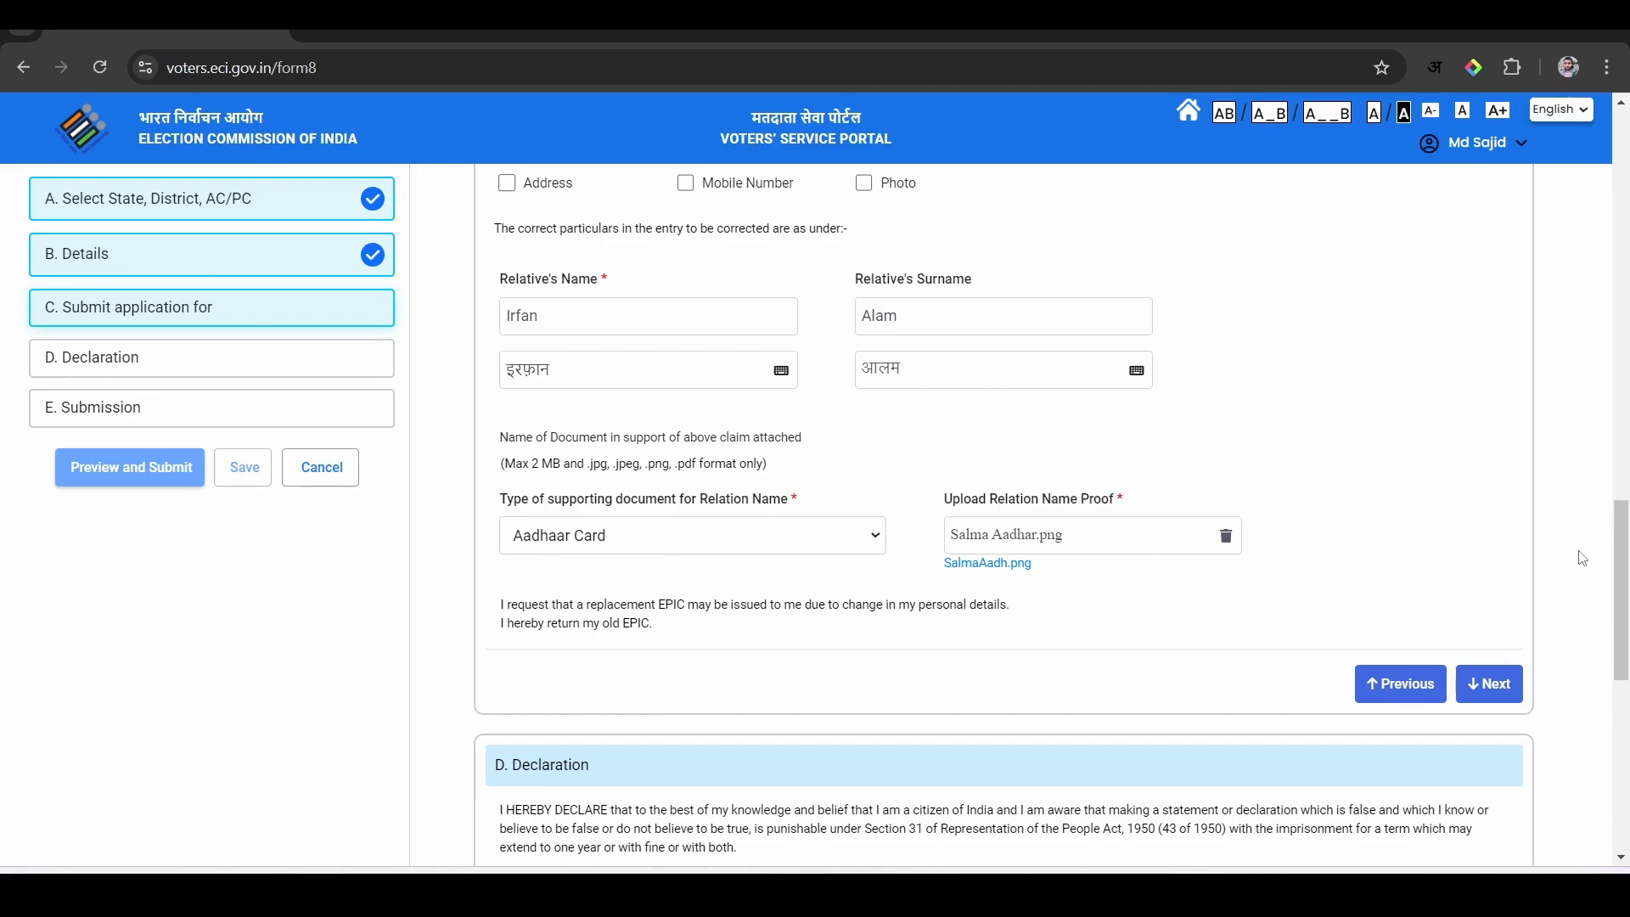
Move on to the declaration and enter DELHI as the place
{"action": "left_click", "coordinate": [1499, 691]}
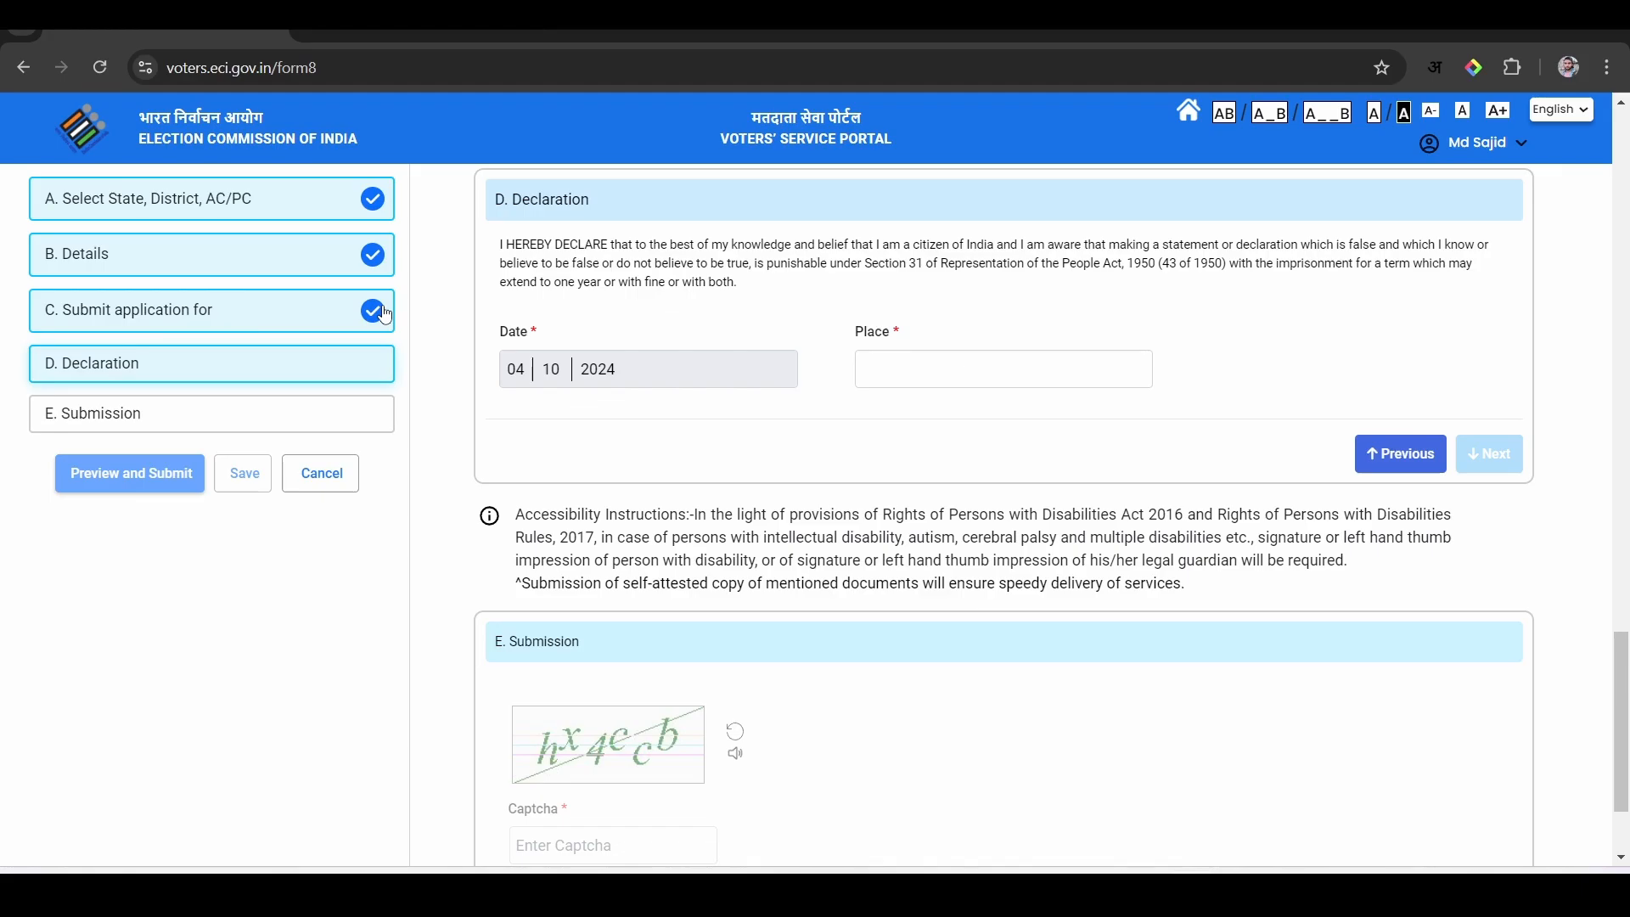
{"action": "left_click", "coordinate": [901, 367]}
{"action": "type", "text": "DELHI"}
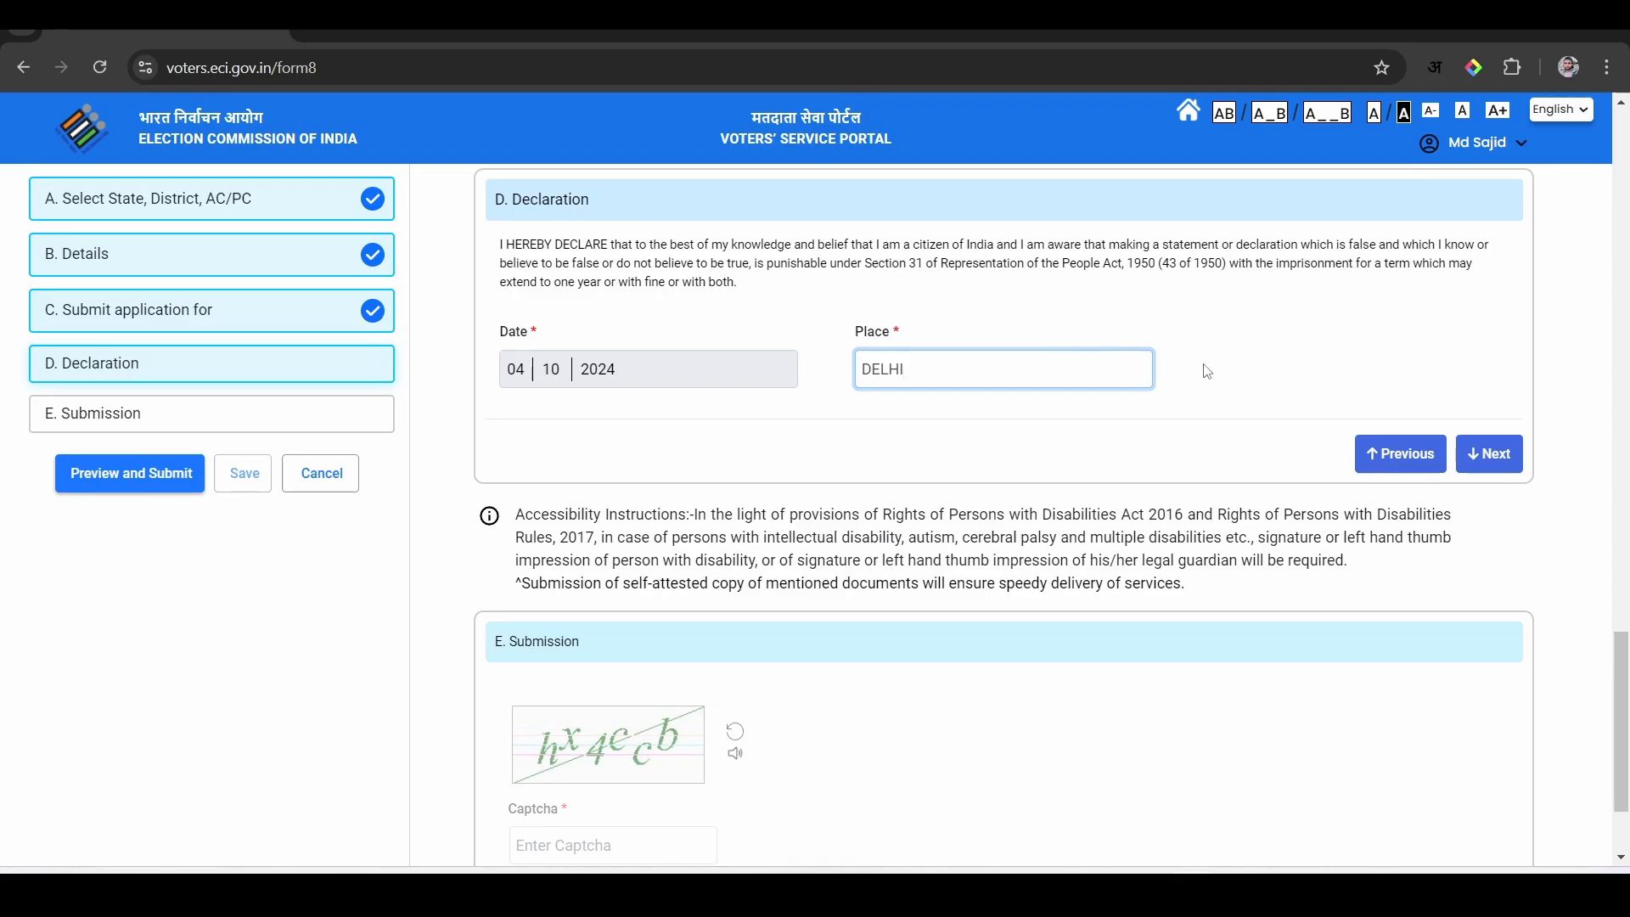
Move to the submission section, refresh the captcha and enter g92mis
{"action": "left_click", "coordinate": [1501, 463]}
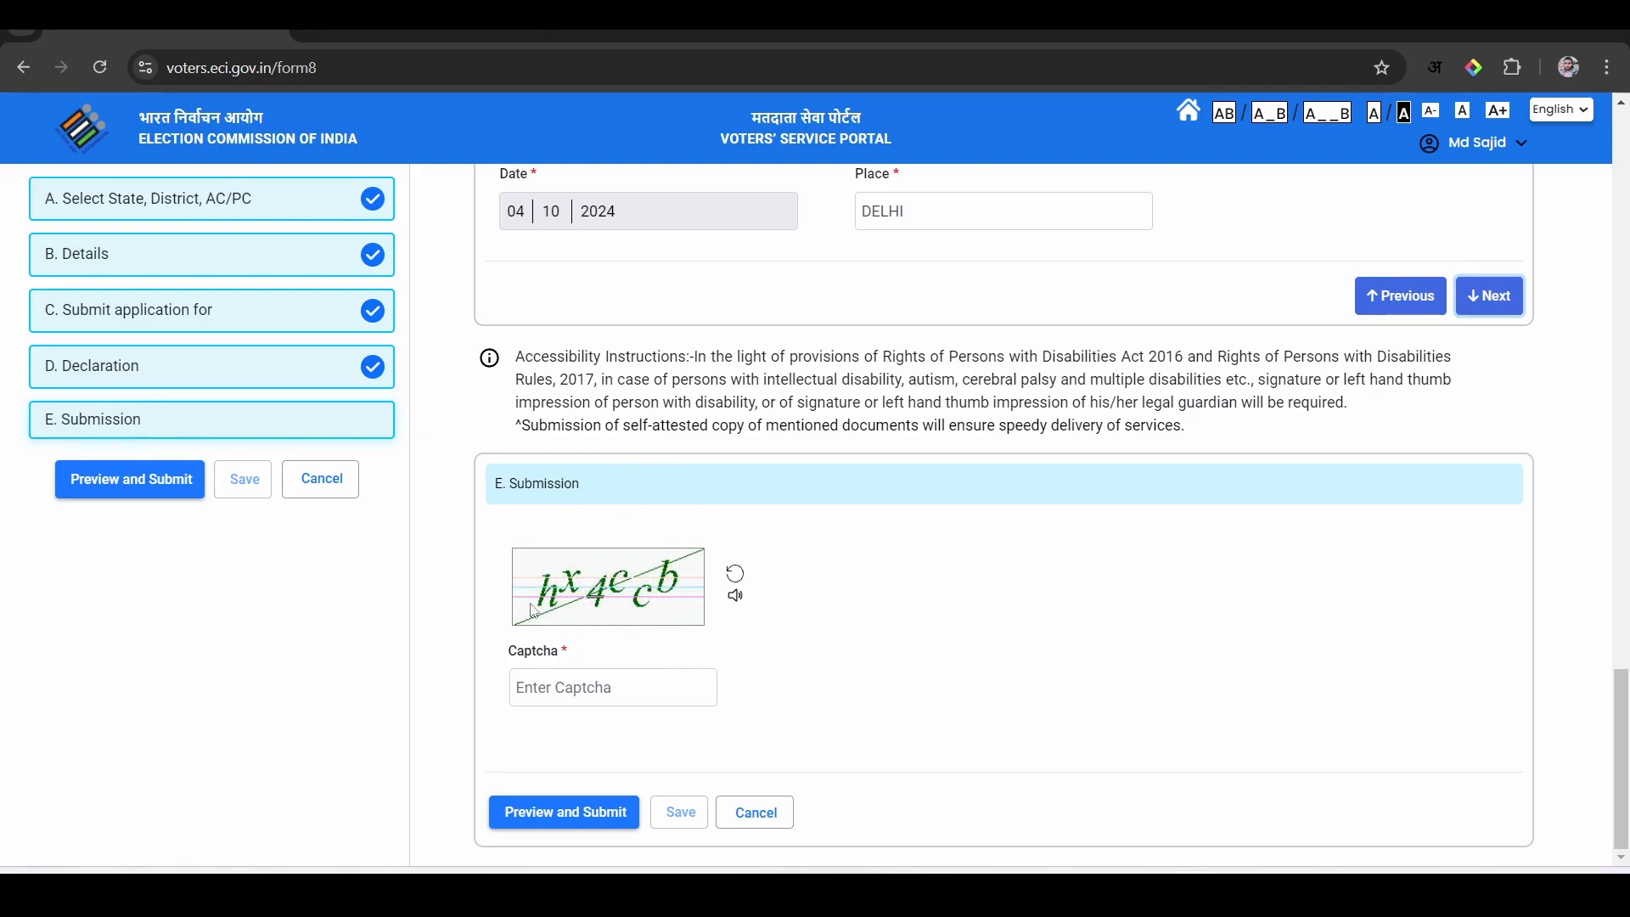
{"action": "left_click", "coordinate": [739, 578]}
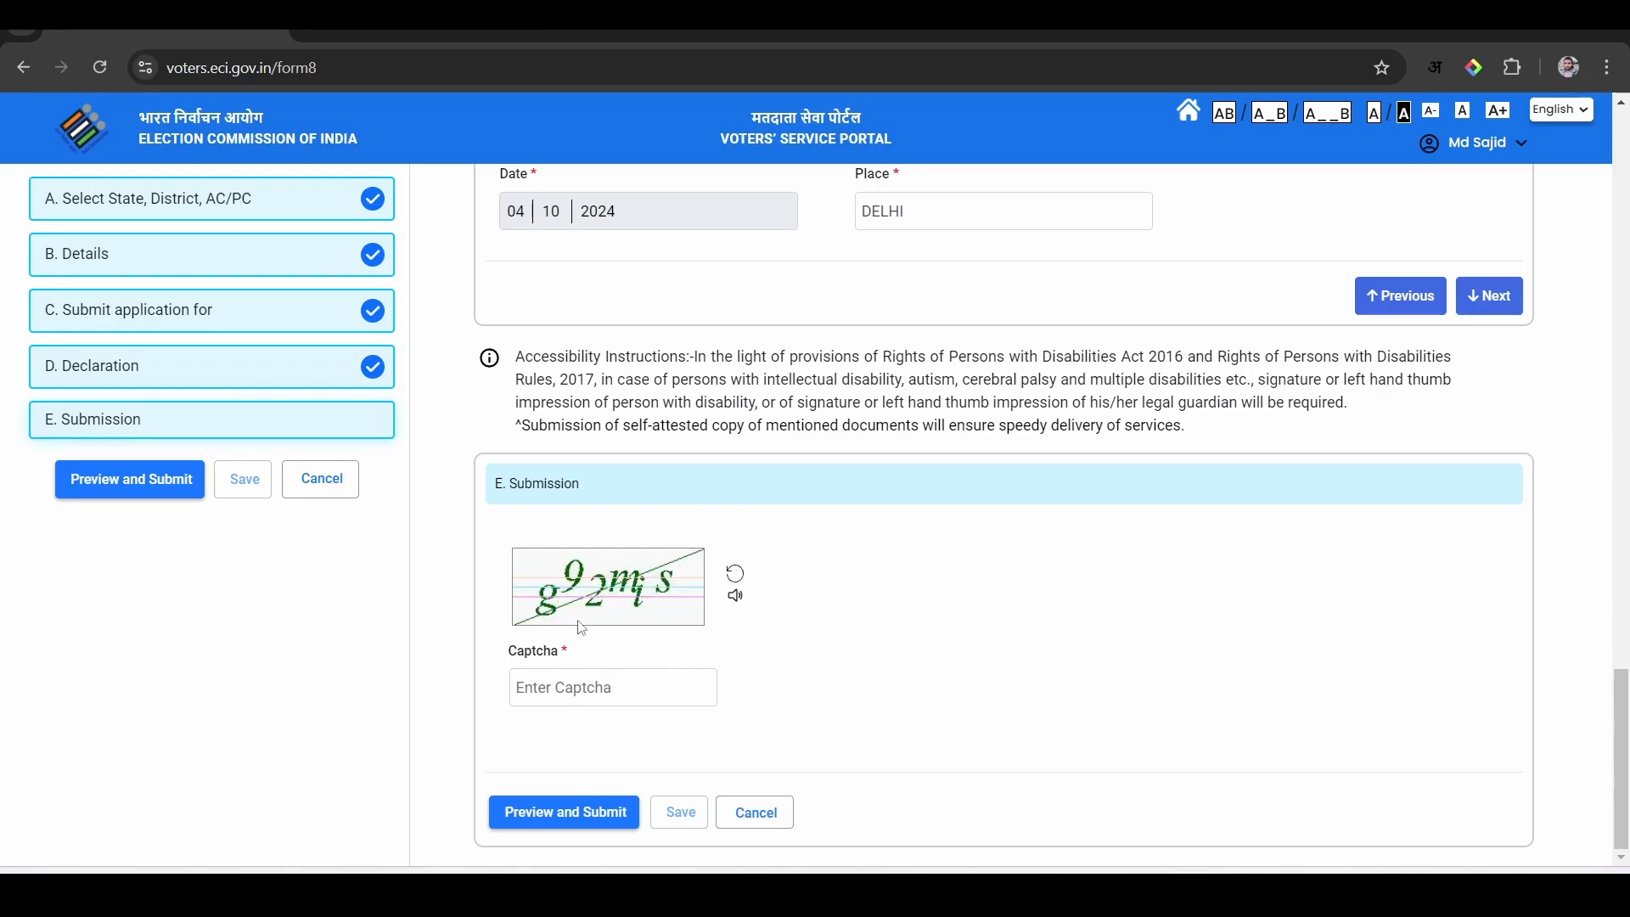
{"action": "left_click", "coordinate": [595, 694]}
{"action": "type", "text": "g92mis"}
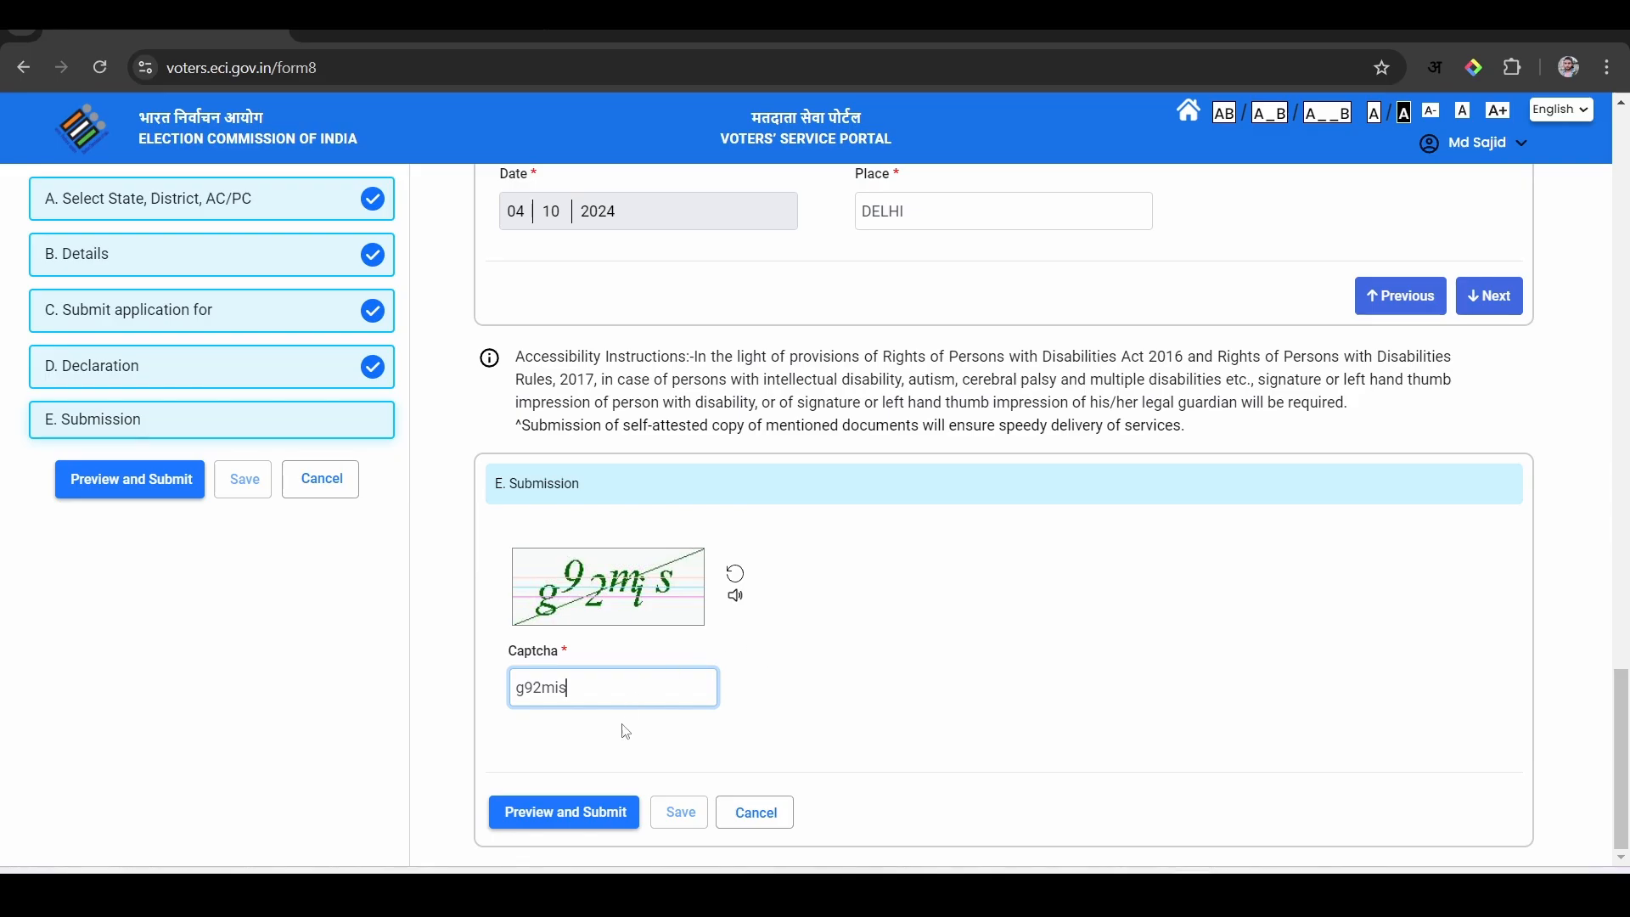
Preview the completed Form 8 and submit it, confirming the submission
{"action": "left_click", "coordinate": [580, 815]}
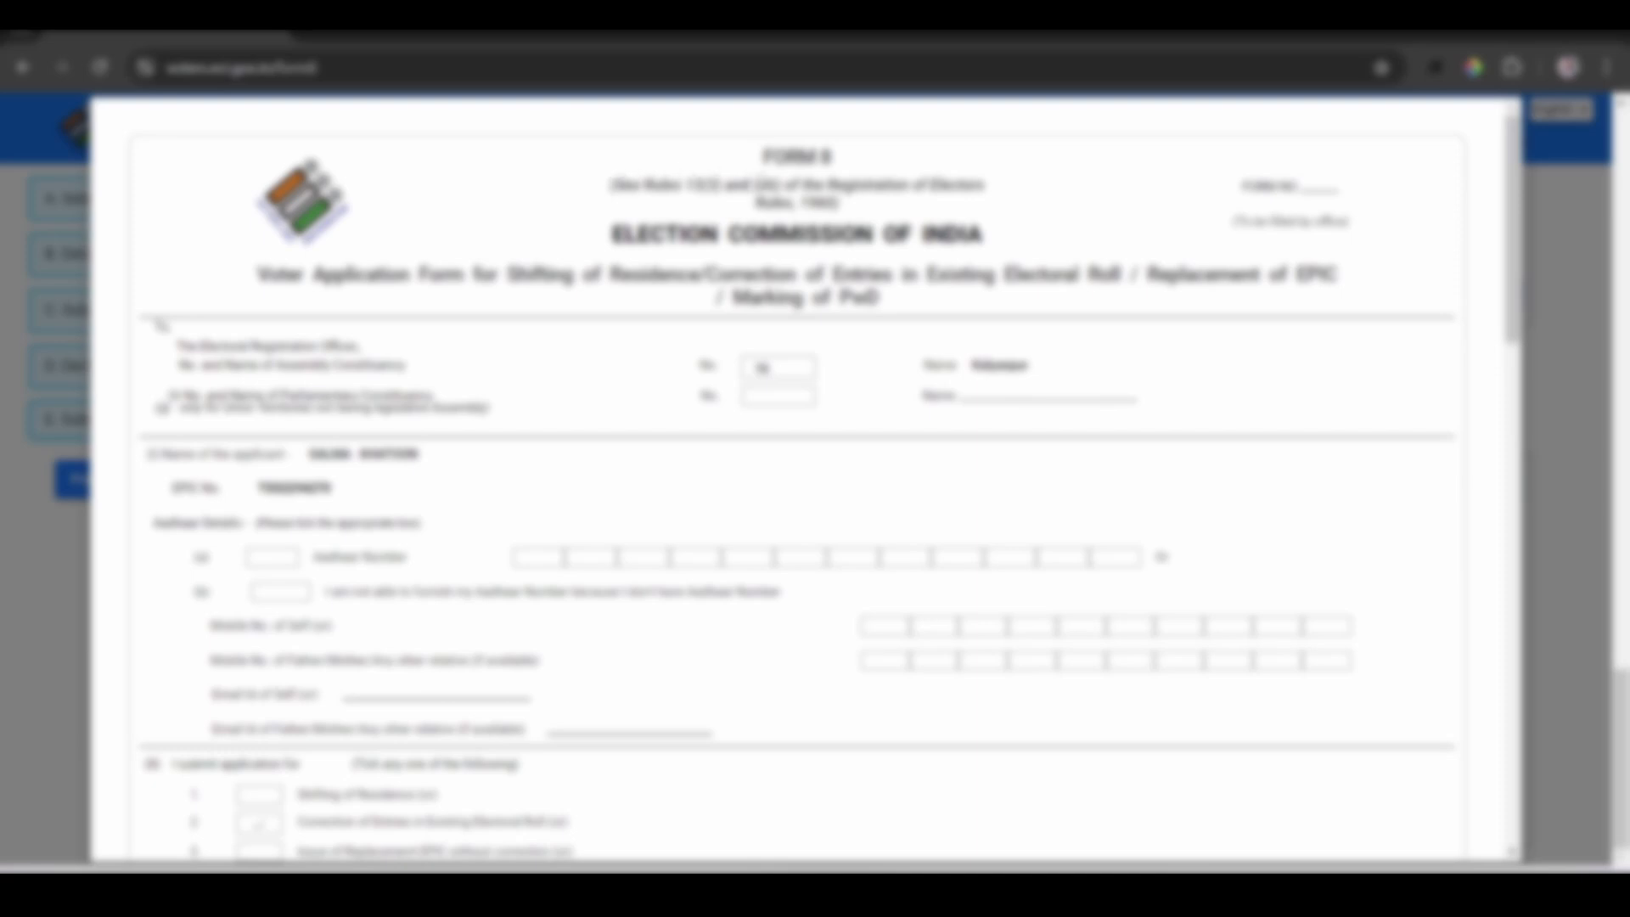
{"action": "scroll", "coordinate": [1061, 339], "scroll_direction": "down", "scroll_amount": 6}
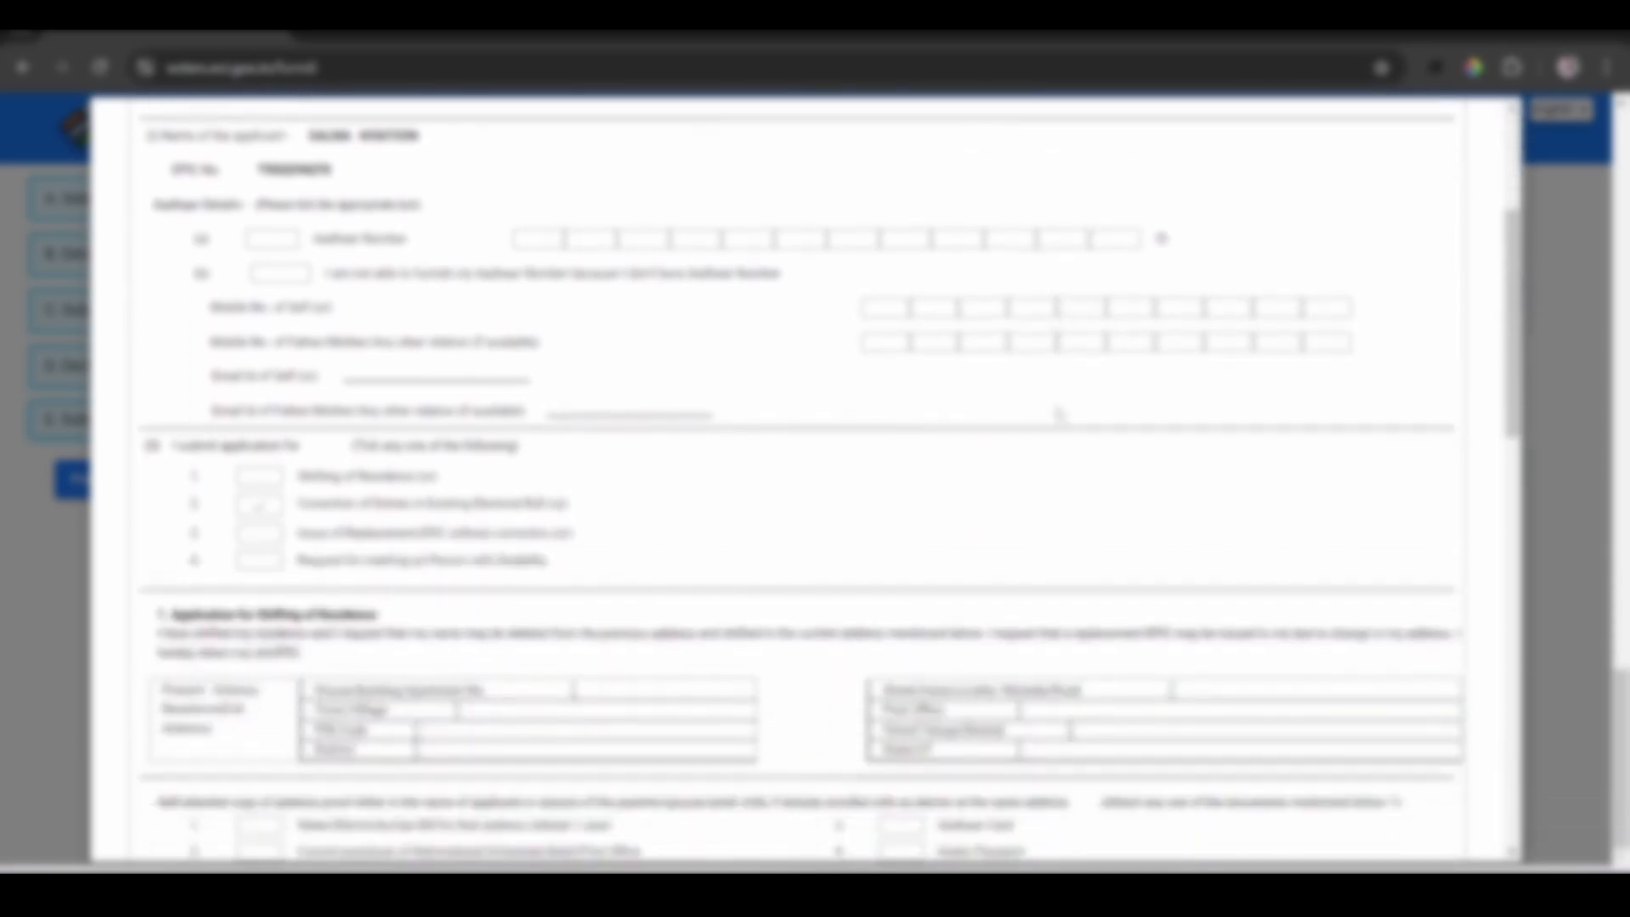
{"action": "scroll", "coordinate": [1060, 411], "scroll_direction": "down", "scroll_amount": 10}
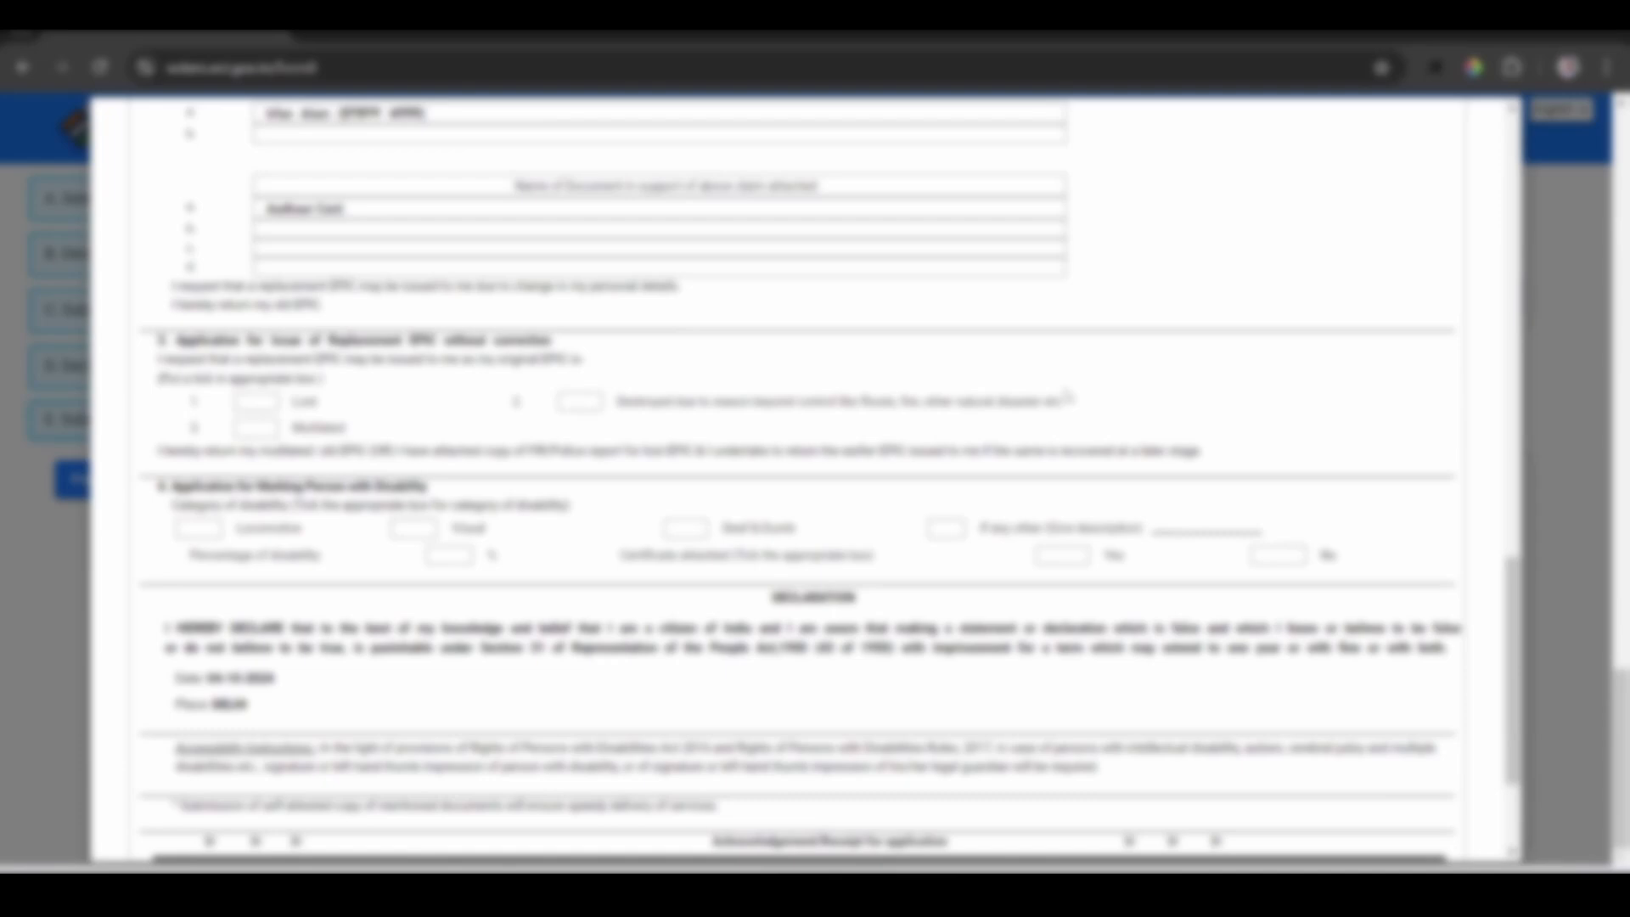
{"action": "scroll", "coordinate": [1067, 398], "scroll_direction": "down", "scroll_amount": 3}
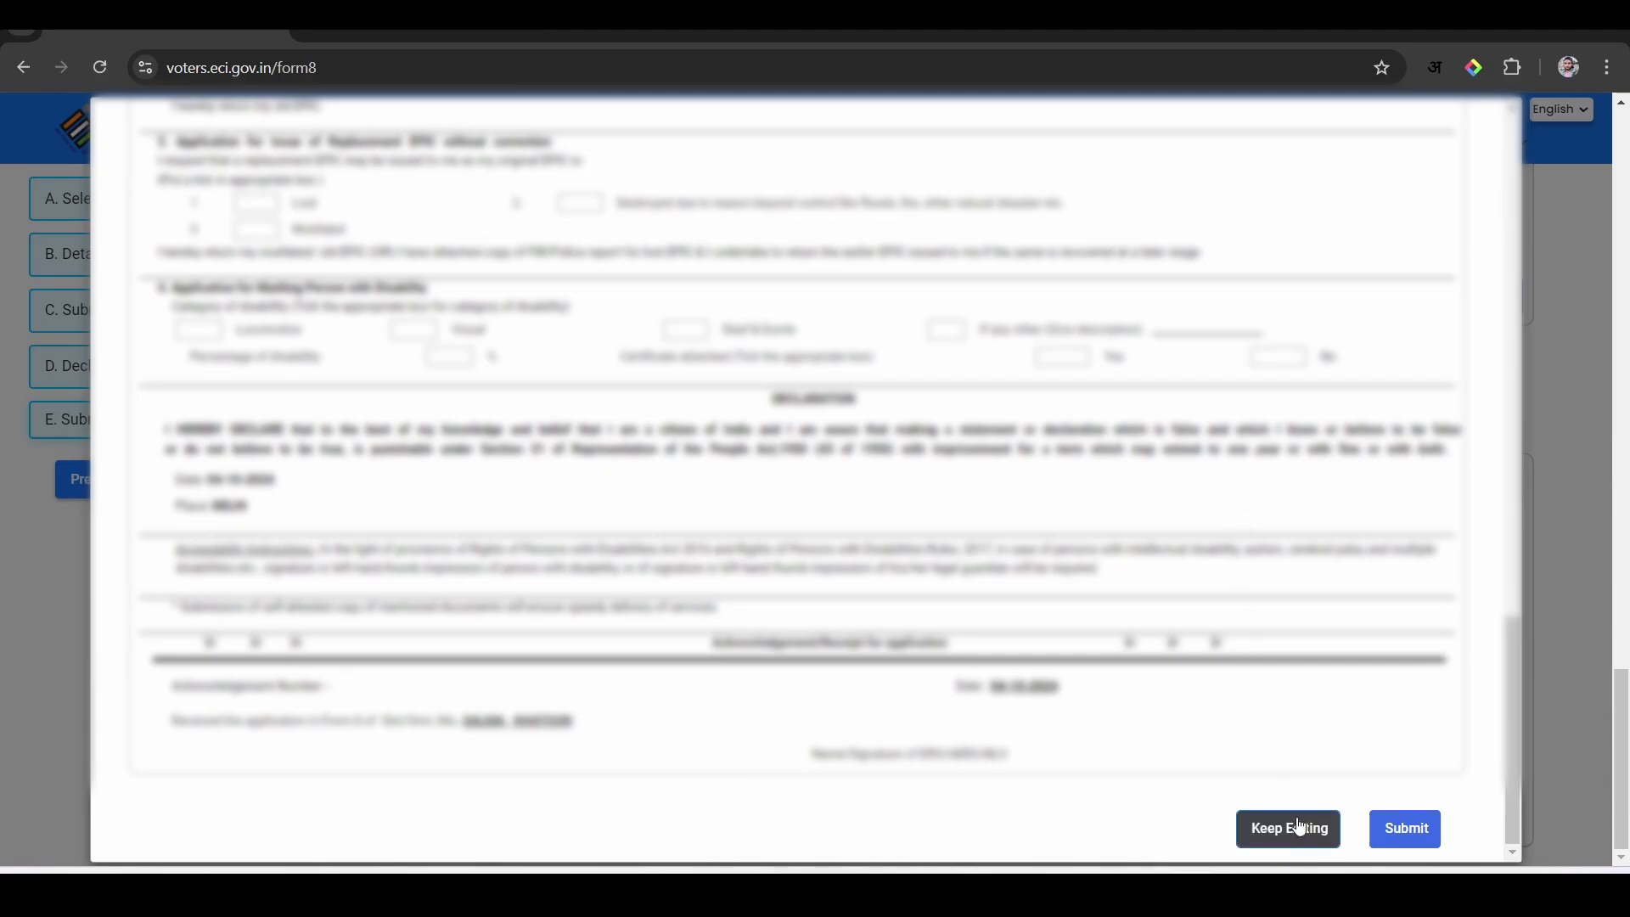
{"action": "left_click", "coordinate": [1420, 836]}
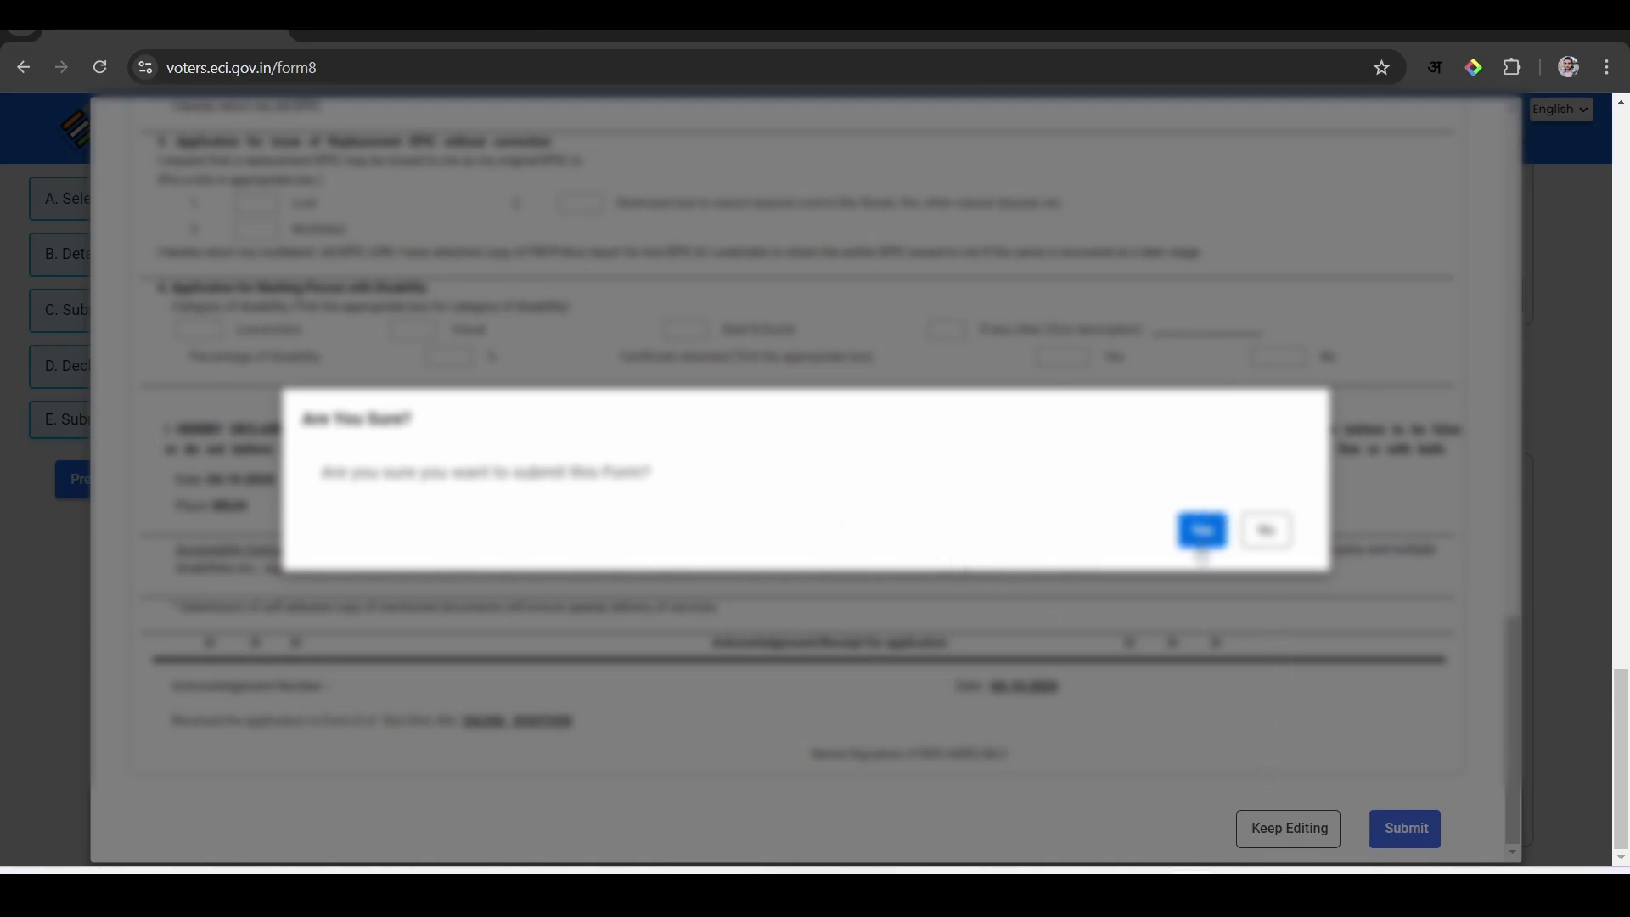
{"action": "left_click", "coordinate": [1204, 537]}
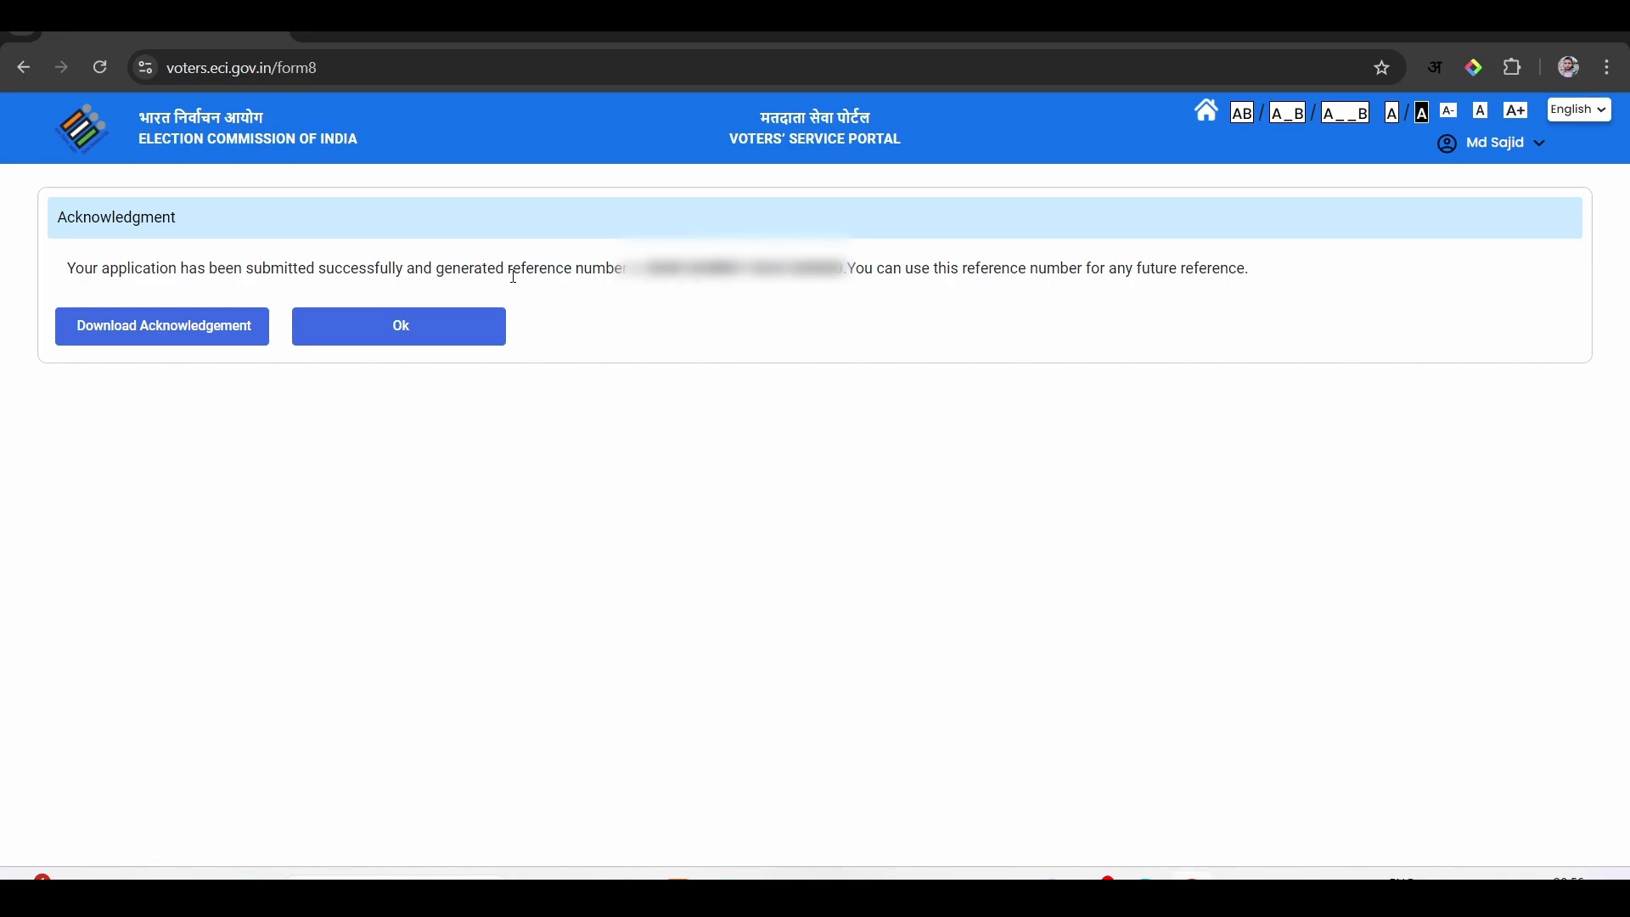
Select the generated reference number in the acknowledgment message
{"action": "left_click_drag", "start_coordinate": [510, 272], "coordinate": [851, 272]}
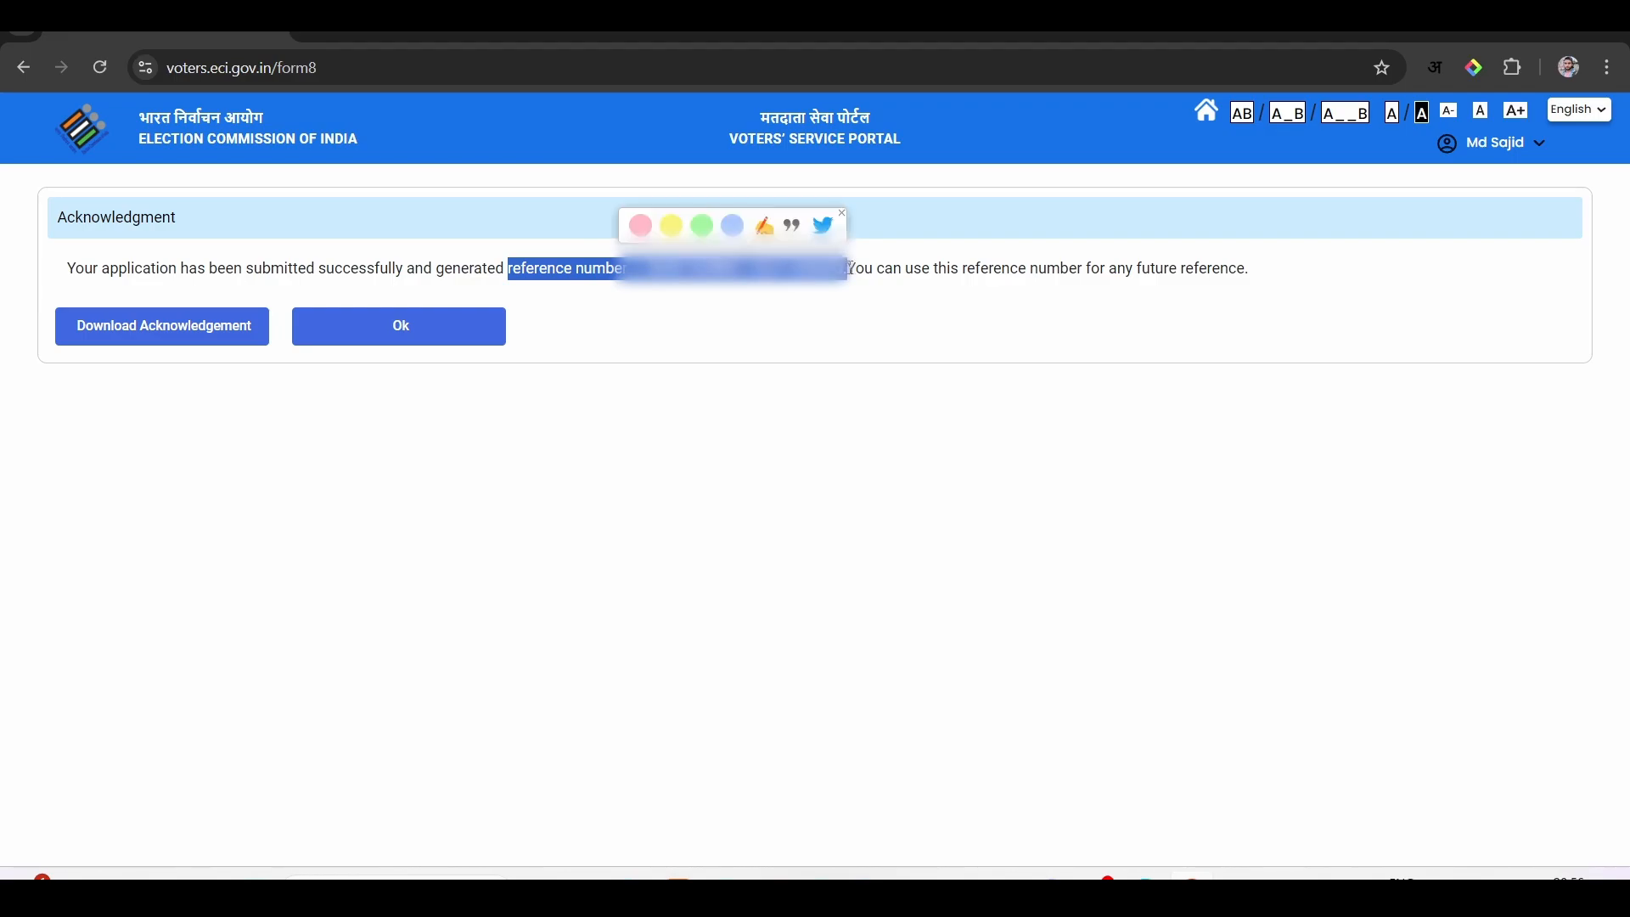
{"action": "left_click", "coordinate": [930, 277]}
{"action": "left_click_drag", "start_coordinate": [642, 270], "coordinate": [845, 270]}
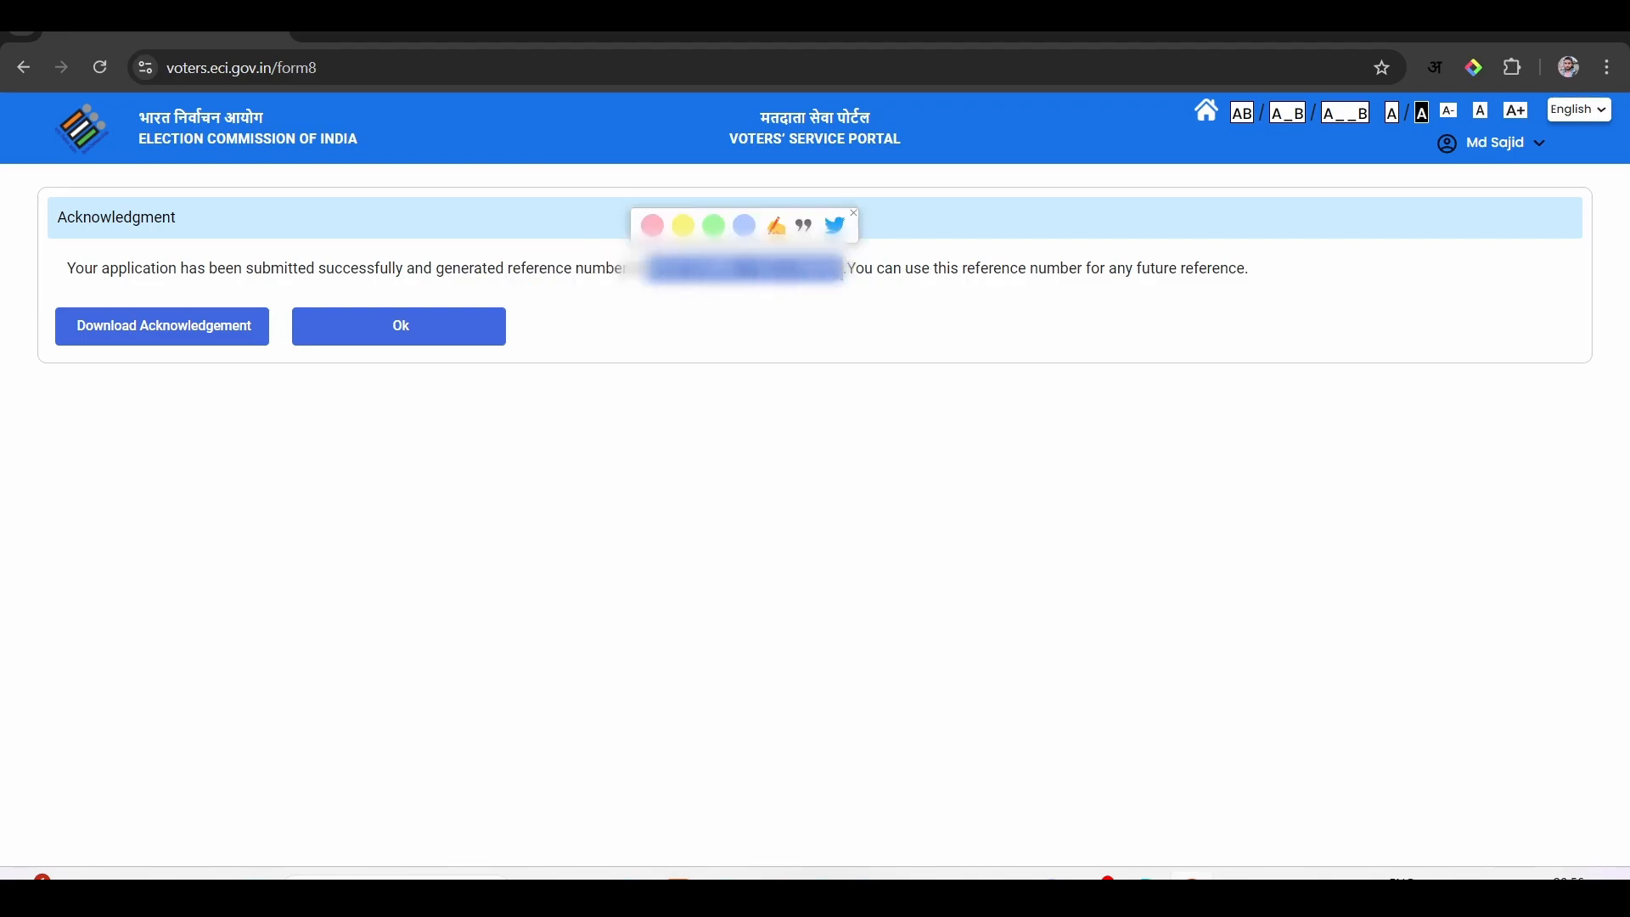
{"action": "left_click", "coordinate": [647, 270]}
{"action": "left_click_drag", "start_coordinate": [646, 270], "coordinate": [844, 270]}
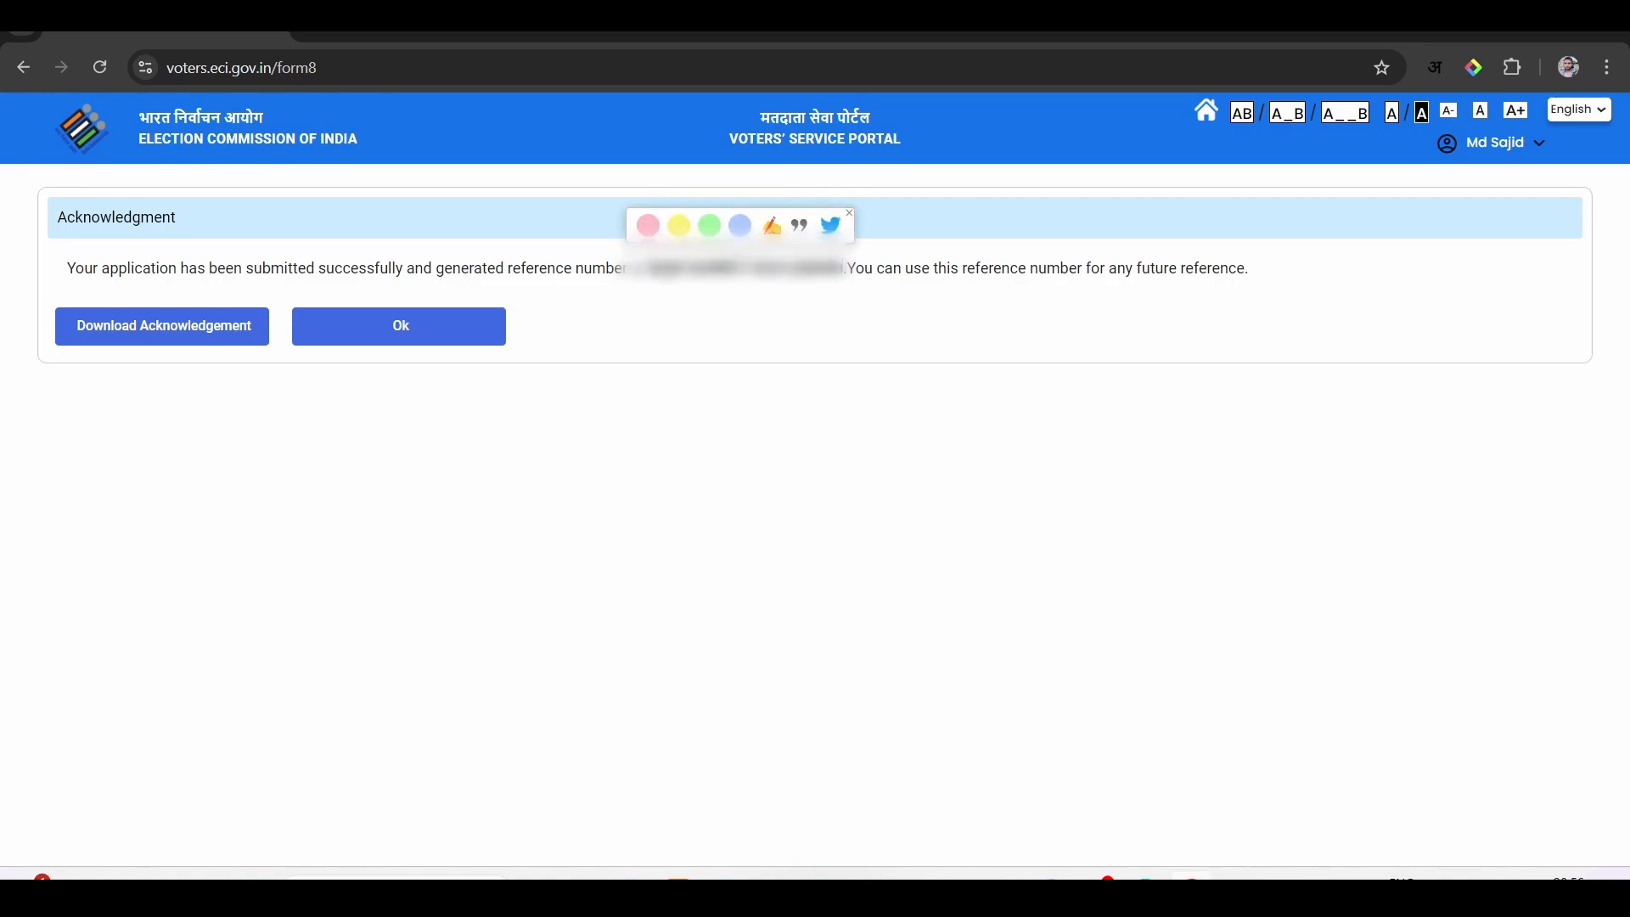
{"action": "left_click_drag", "start_coordinate": [645, 270], "coordinate": [844, 270]}
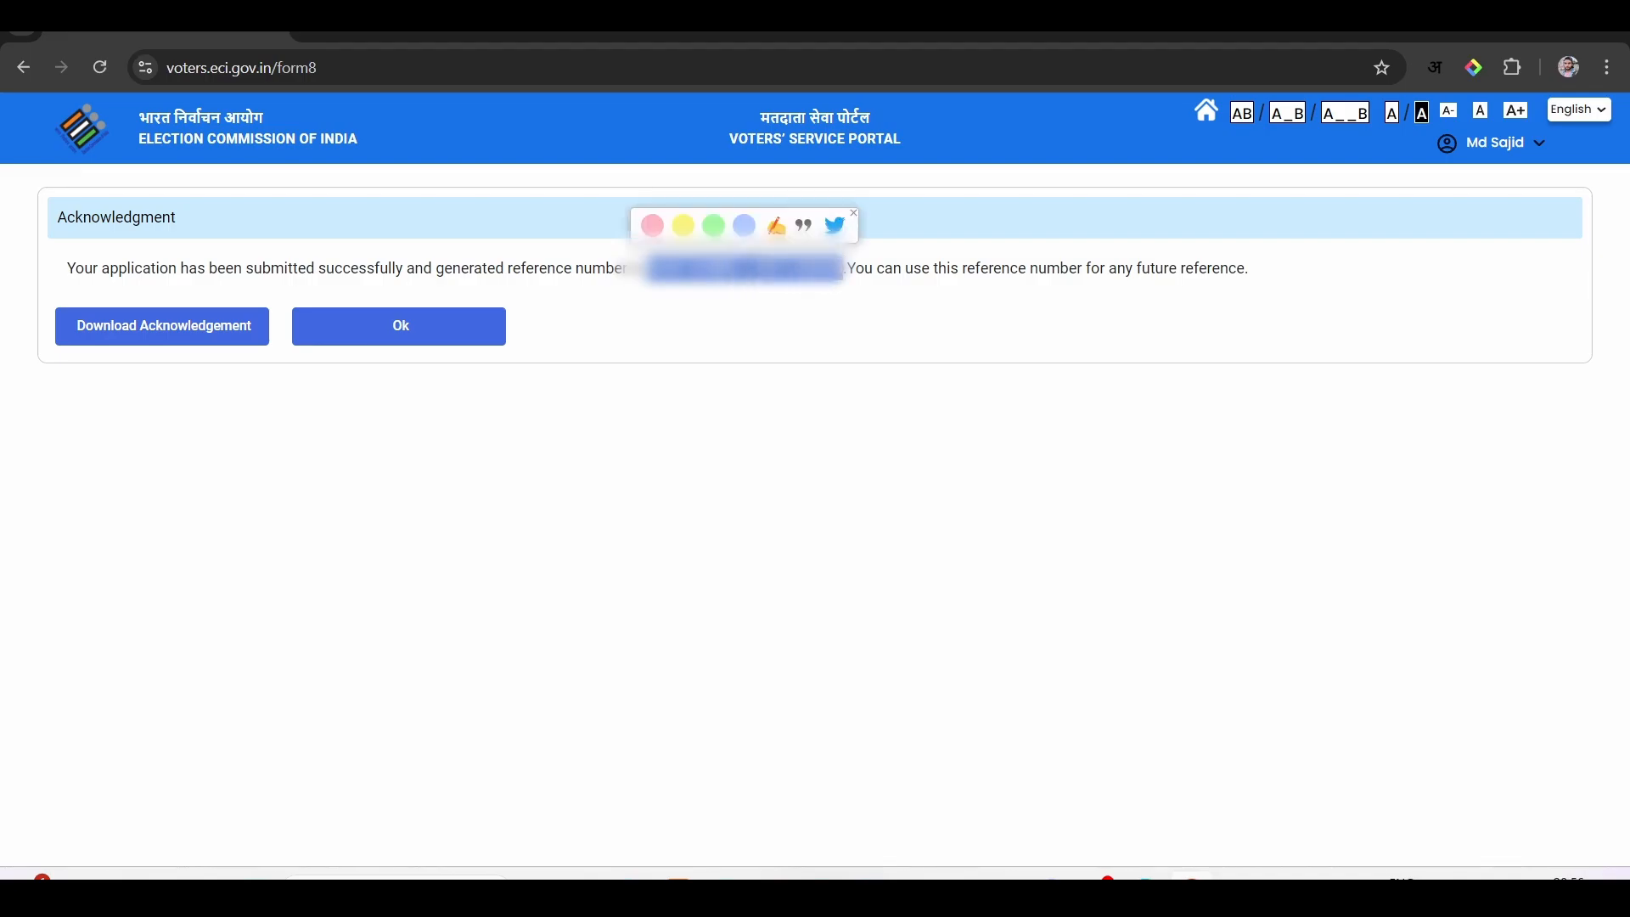
{"action": "left_click_drag", "start_coordinate": [645, 270], "coordinate": [794, 270]}
{"action": "left_click_drag", "start_coordinate": [643, 270], "coordinate": [837, 290]}
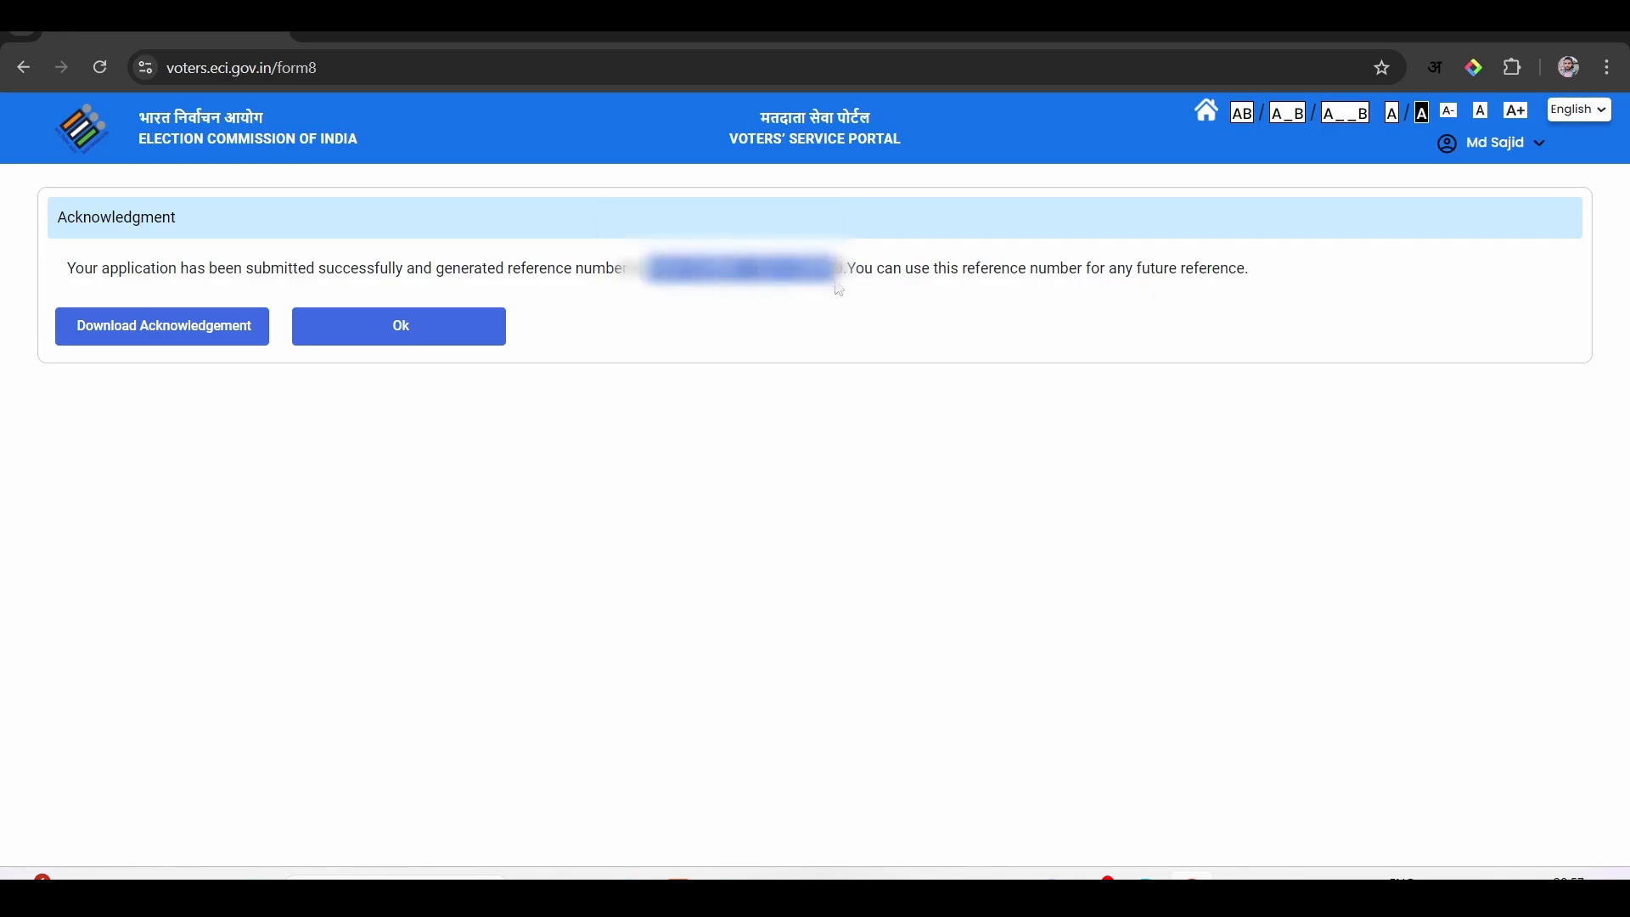
{"action": "left_click", "coordinate": [839, 274]}
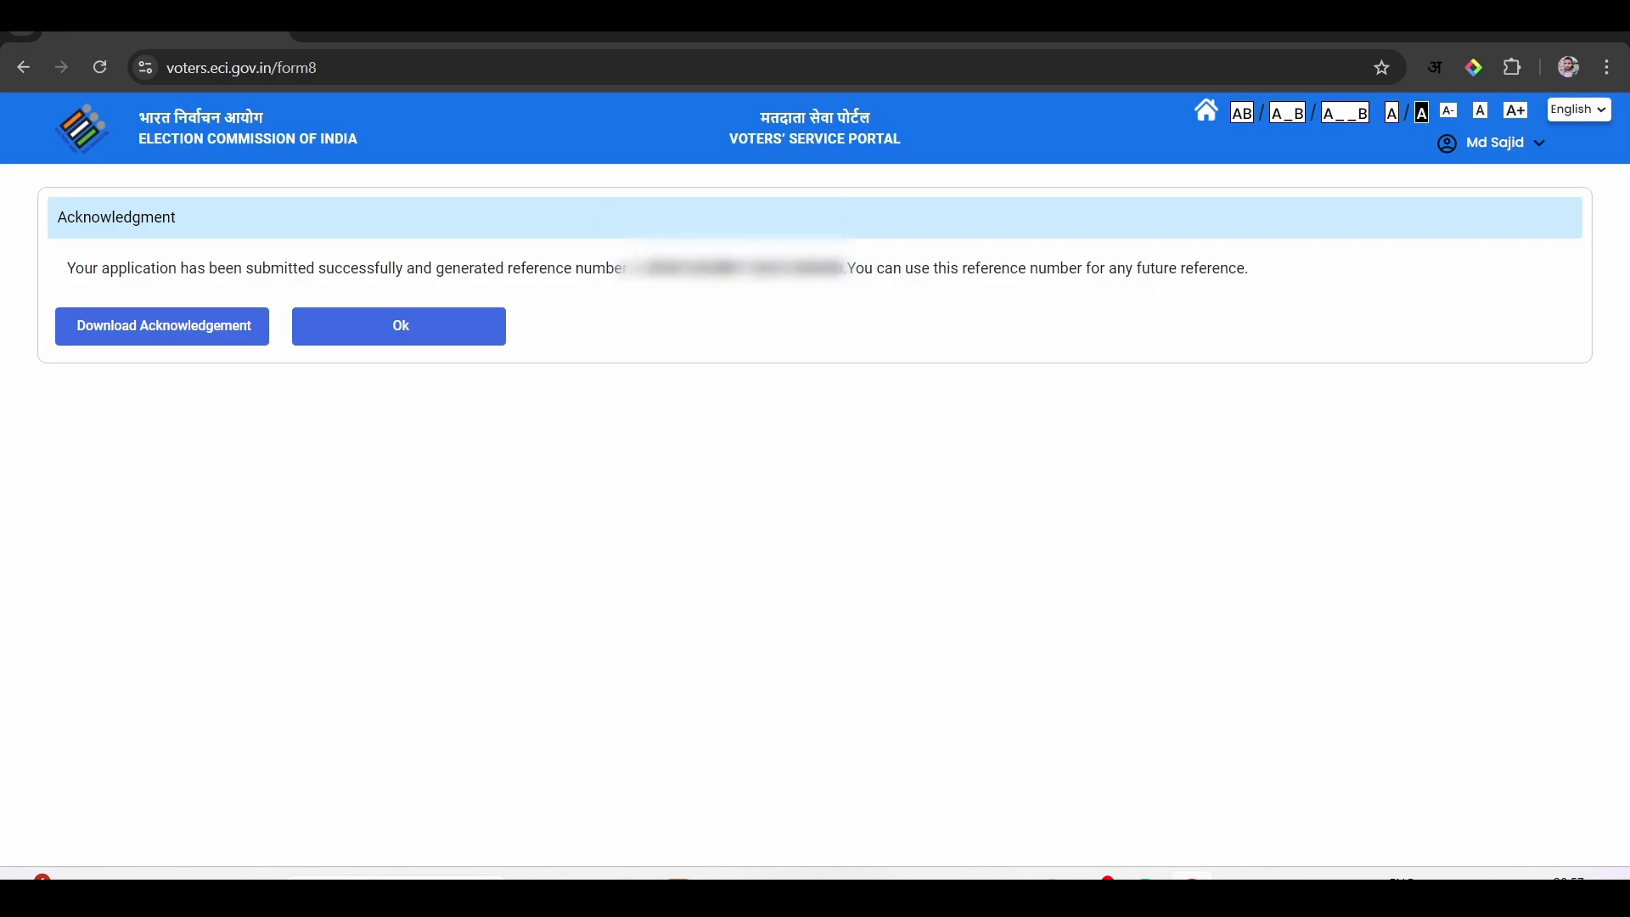
Download the acknowledgement and save the PDF in the chosen folder
{"action": "left_click", "coordinate": [163, 332]}
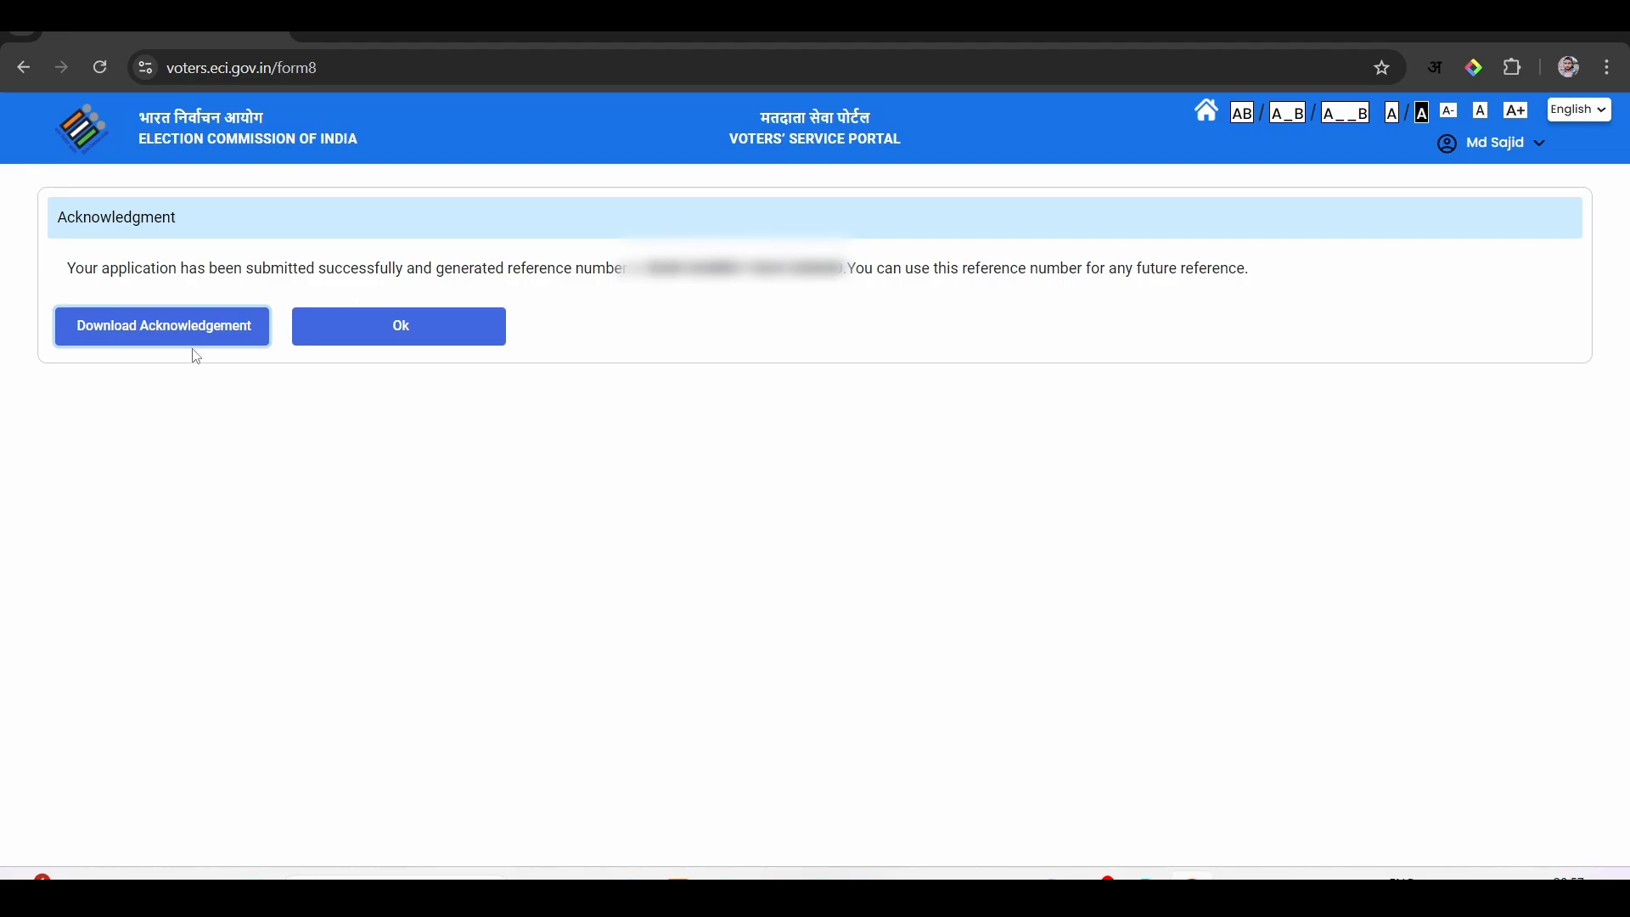
{"action": "left_click", "coordinate": [197, 328]}
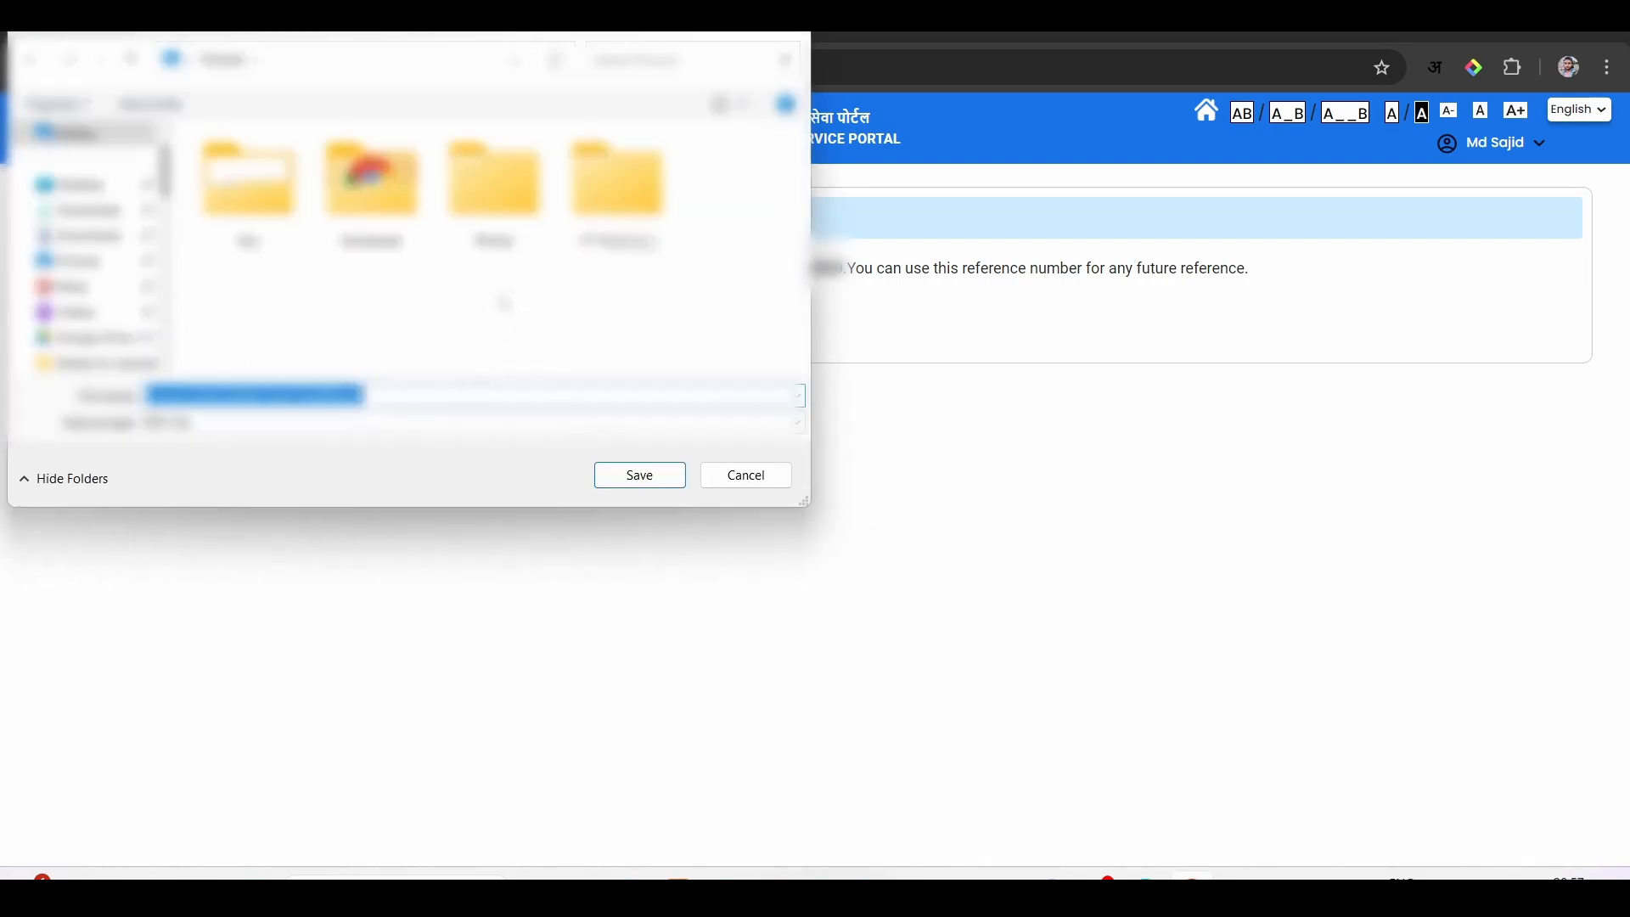
{"action": "left_click", "coordinate": [484, 397]}
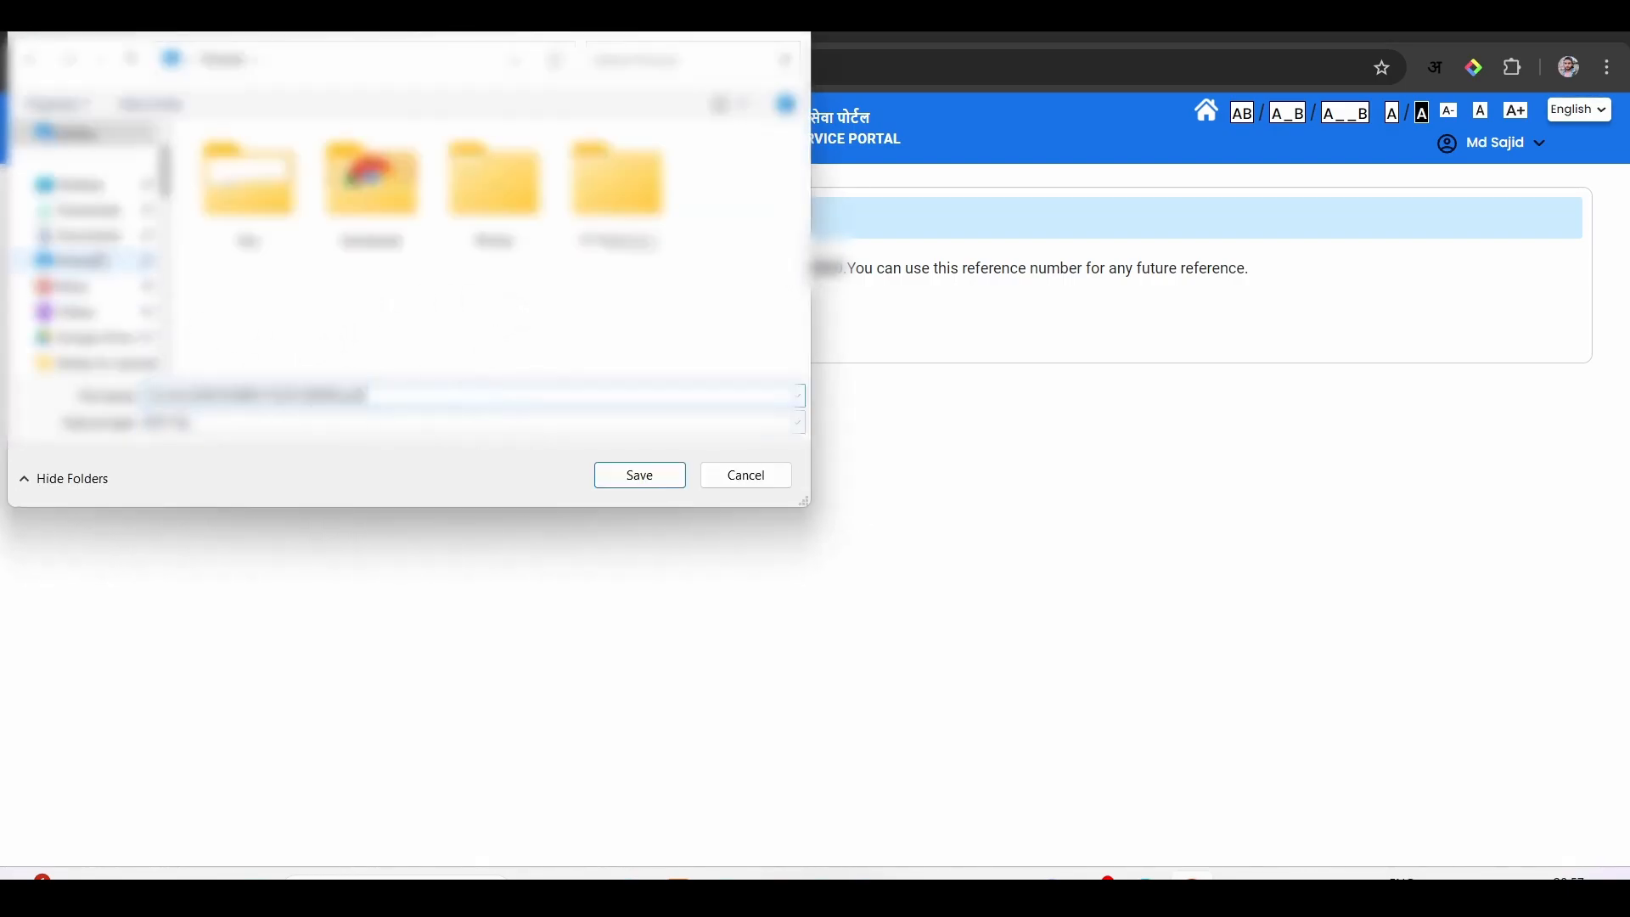
{"action": "left_click", "coordinate": [80, 261]}
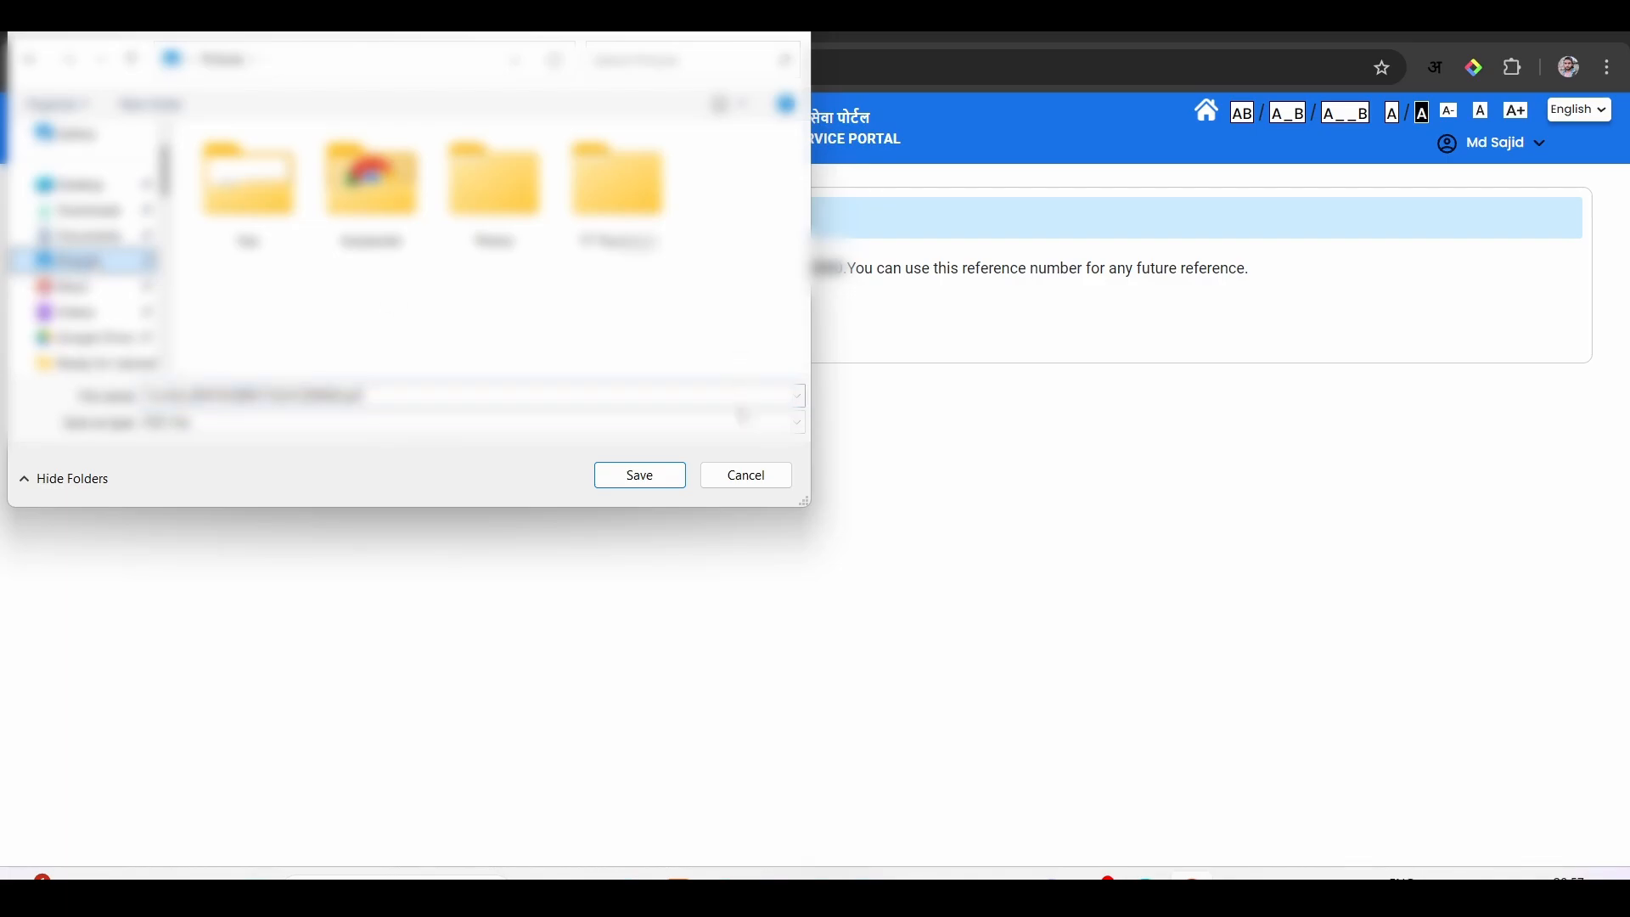
{"action": "left_click", "coordinate": [650, 476]}
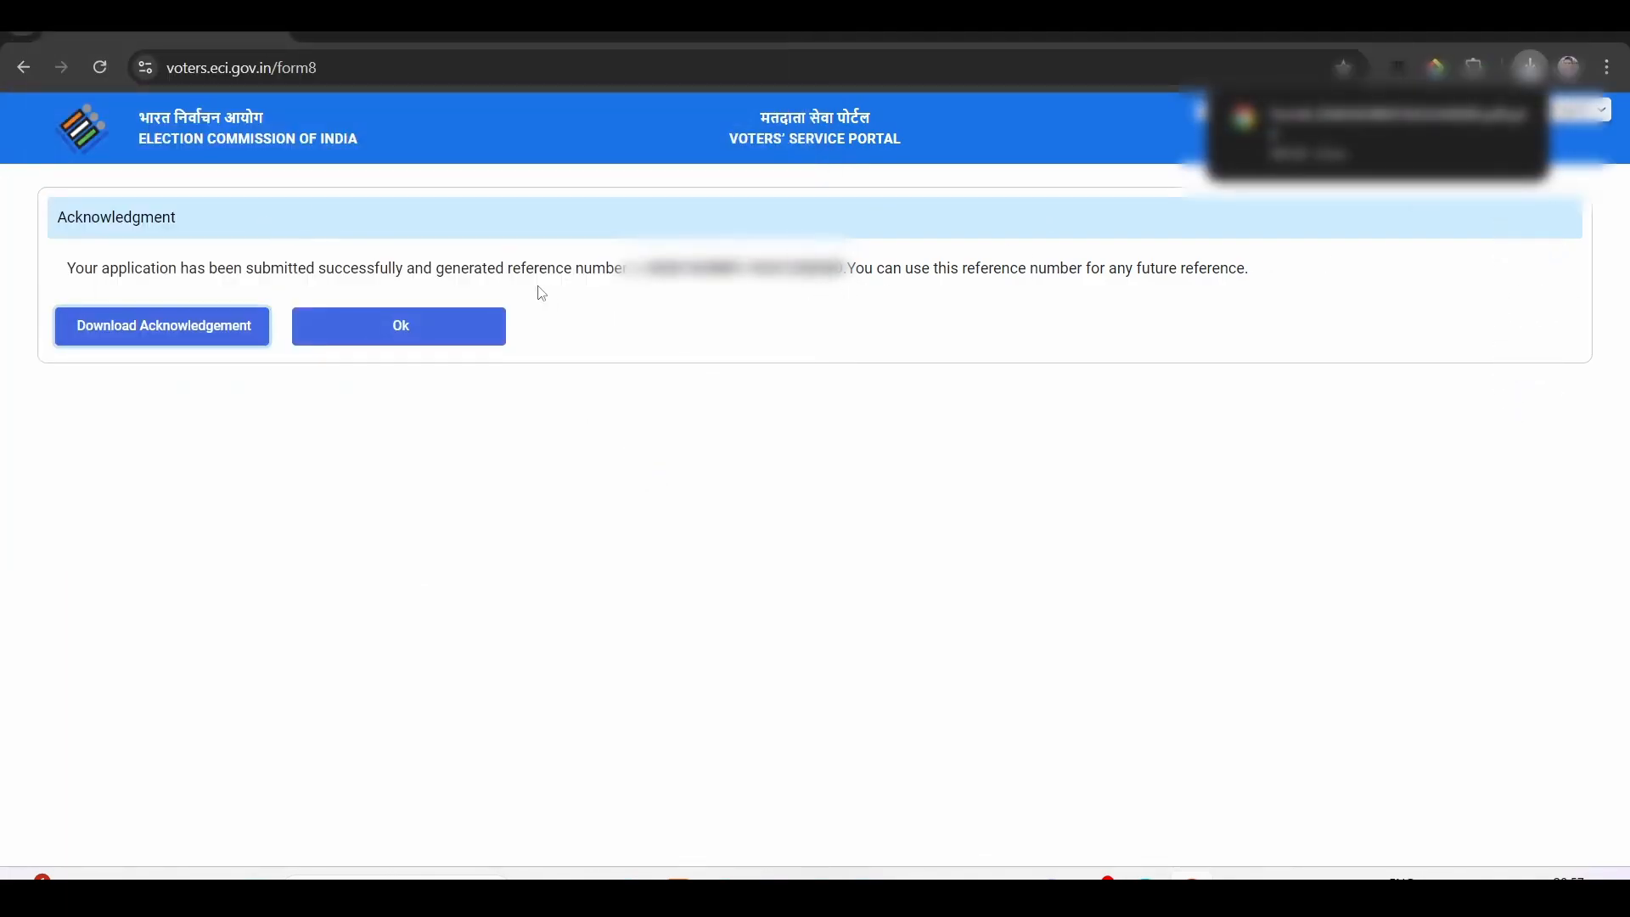
Copy the generated reference number and close the acknowledgment to return to the homepage
{"action": "left_click_drag", "start_coordinate": [637, 268], "coordinate": [840, 275]}
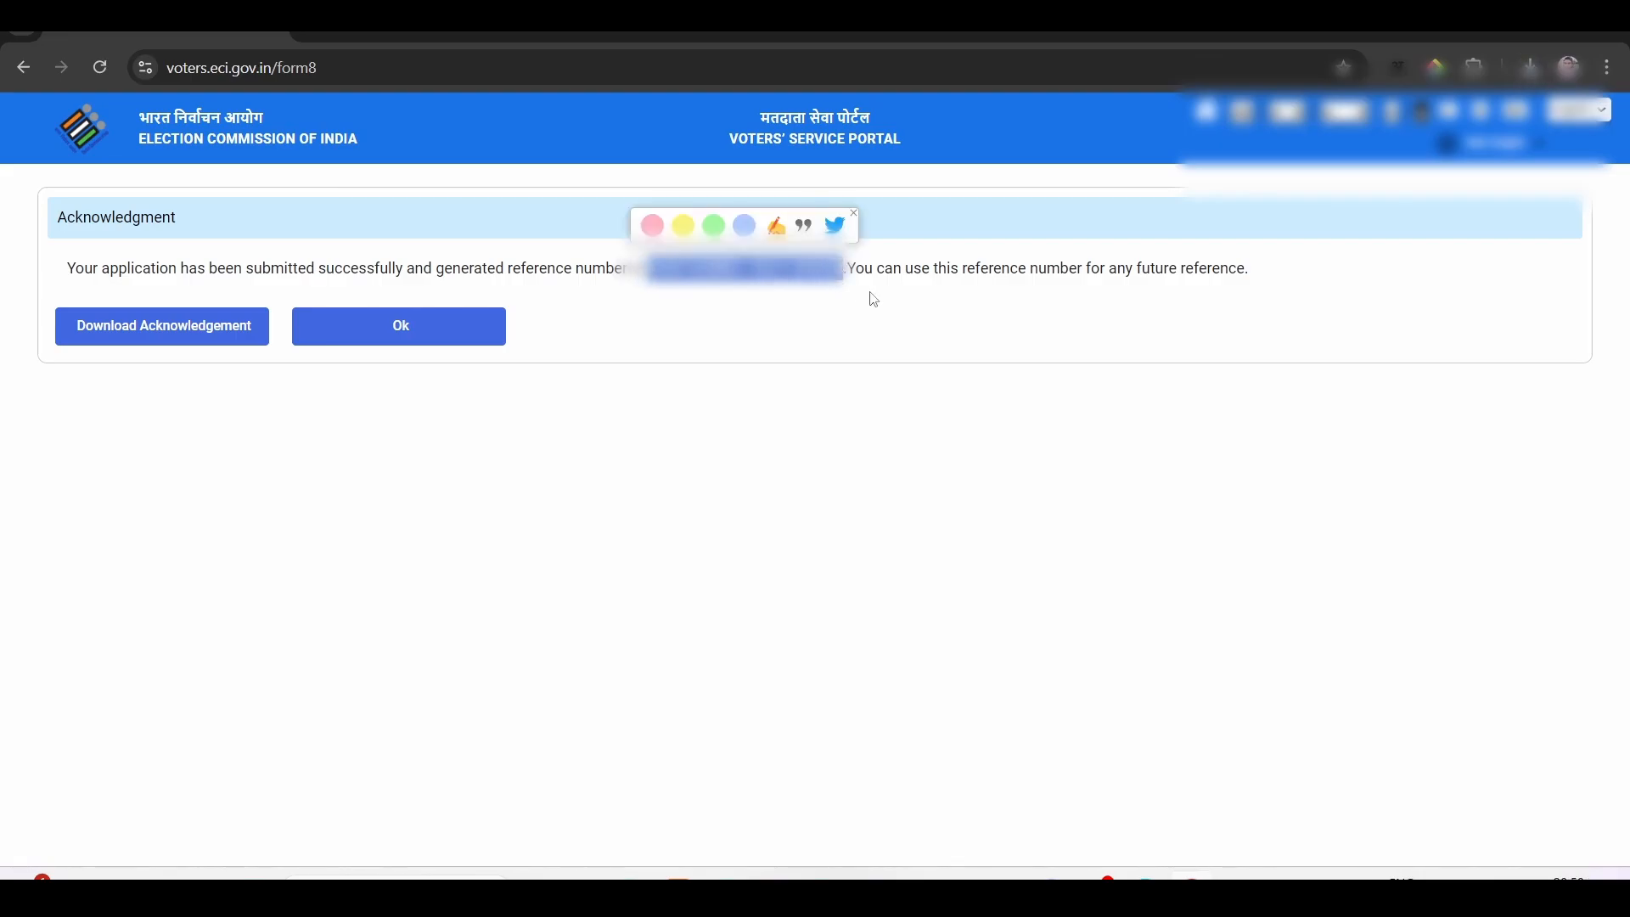
{"action": "left_click", "coordinate": [1044, 342]}
{"action": "left_click", "coordinate": [438, 329]}
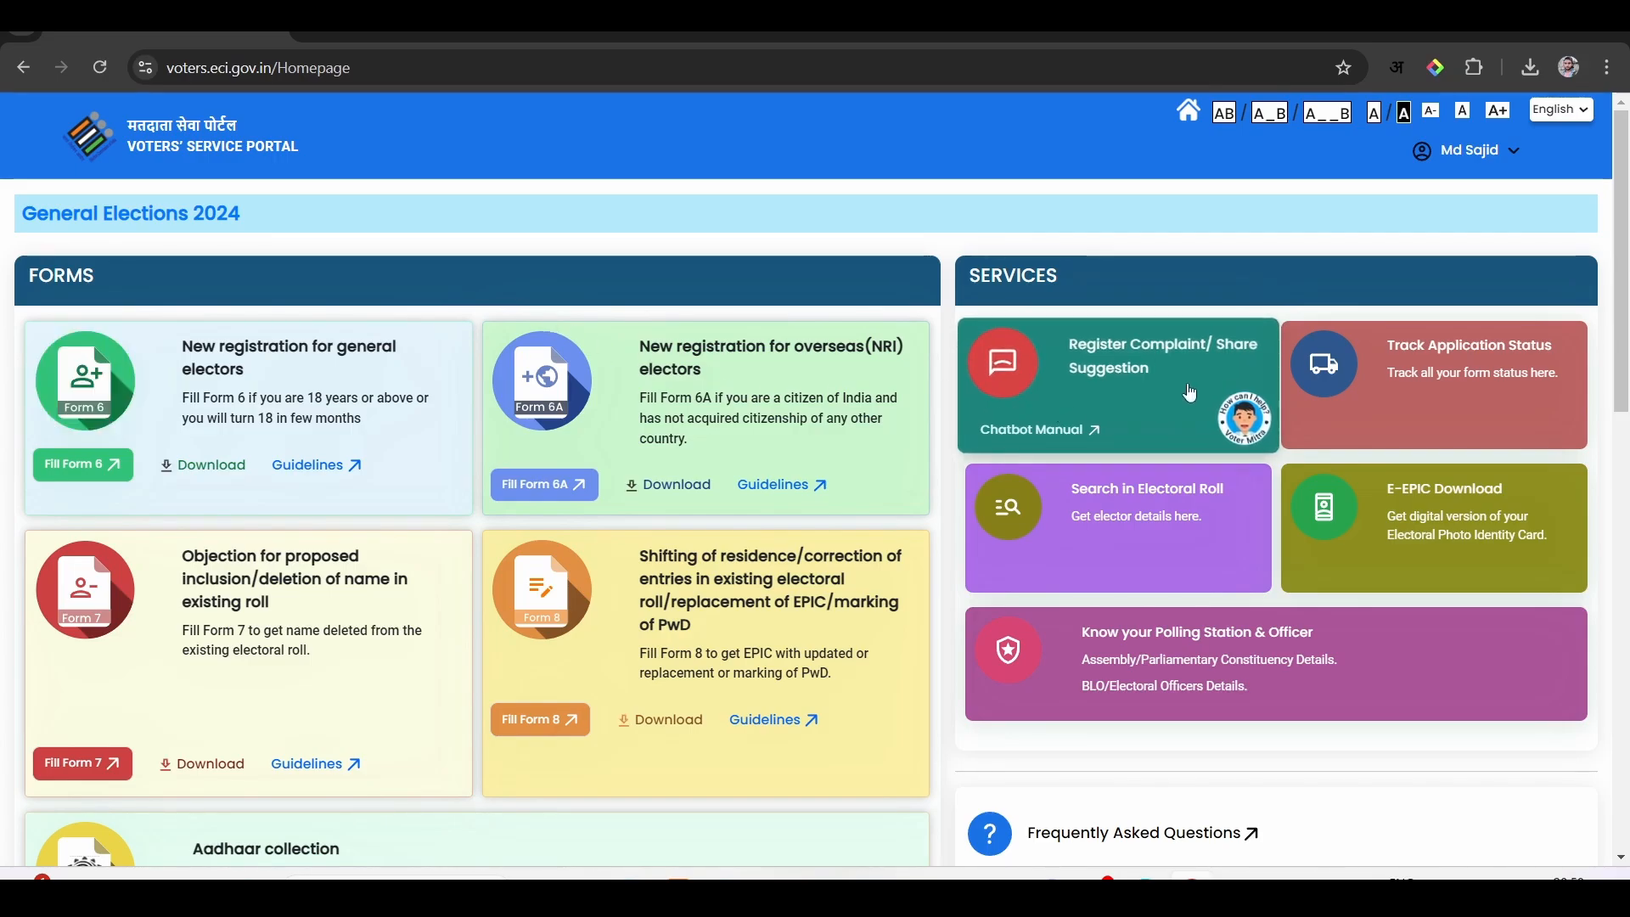
Open Track Application Status and paste the copied reference number into the reference number field
{"action": "left_click", "coordinate": [1459, 371]}
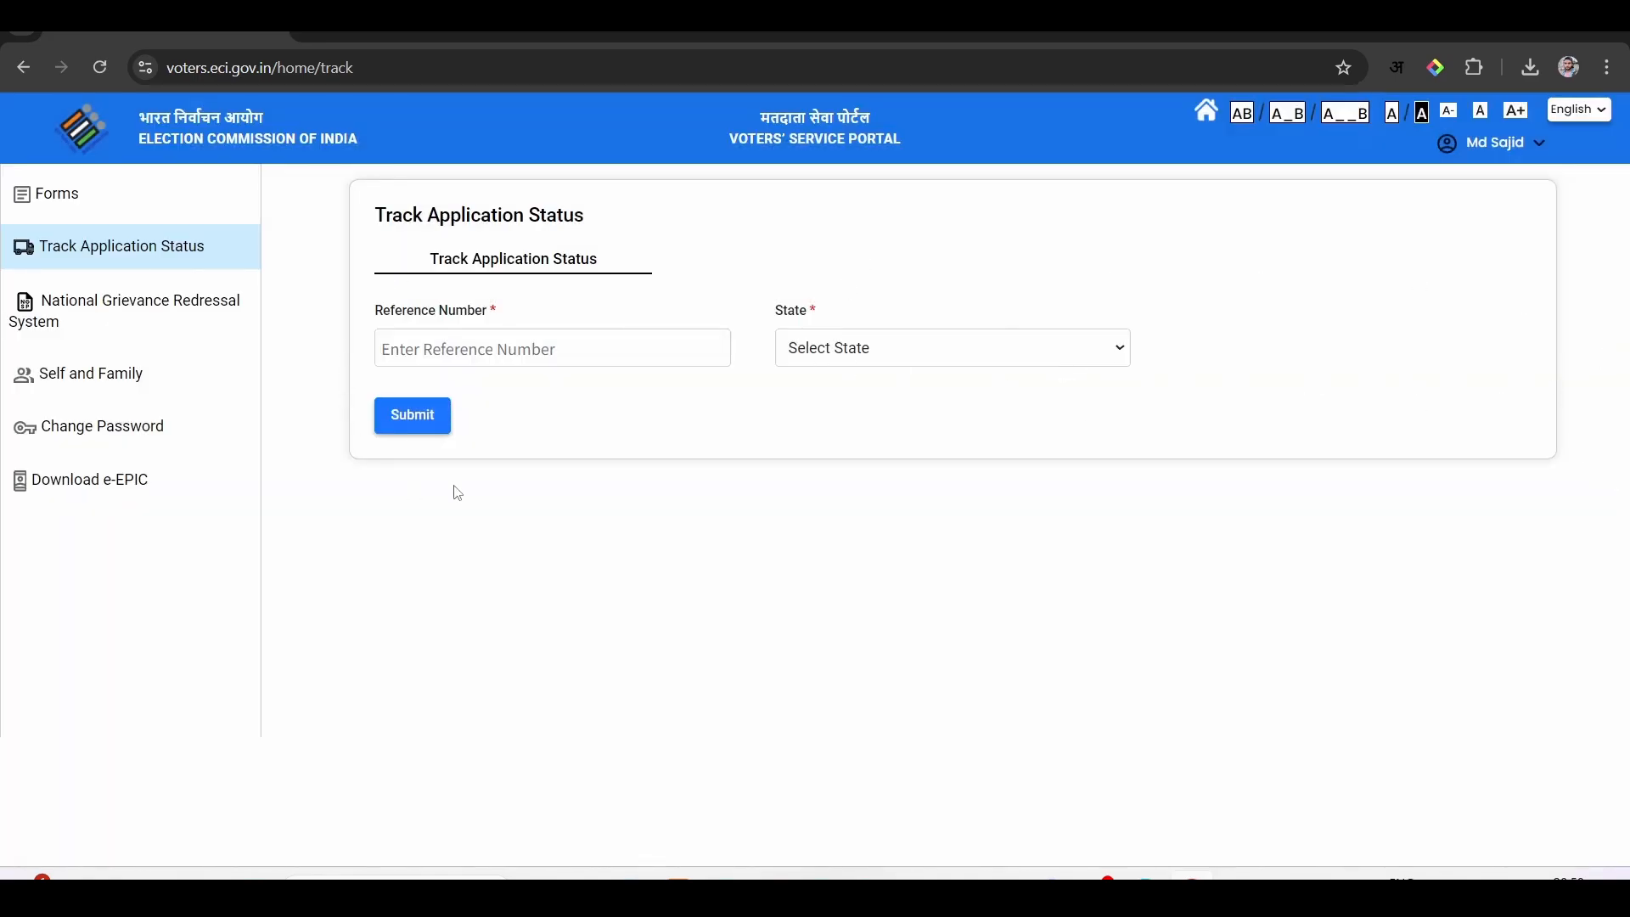
{"action": "left_click", "coordinate": [533, 346]}
{"action": "key", "text": "ctrl+v"}
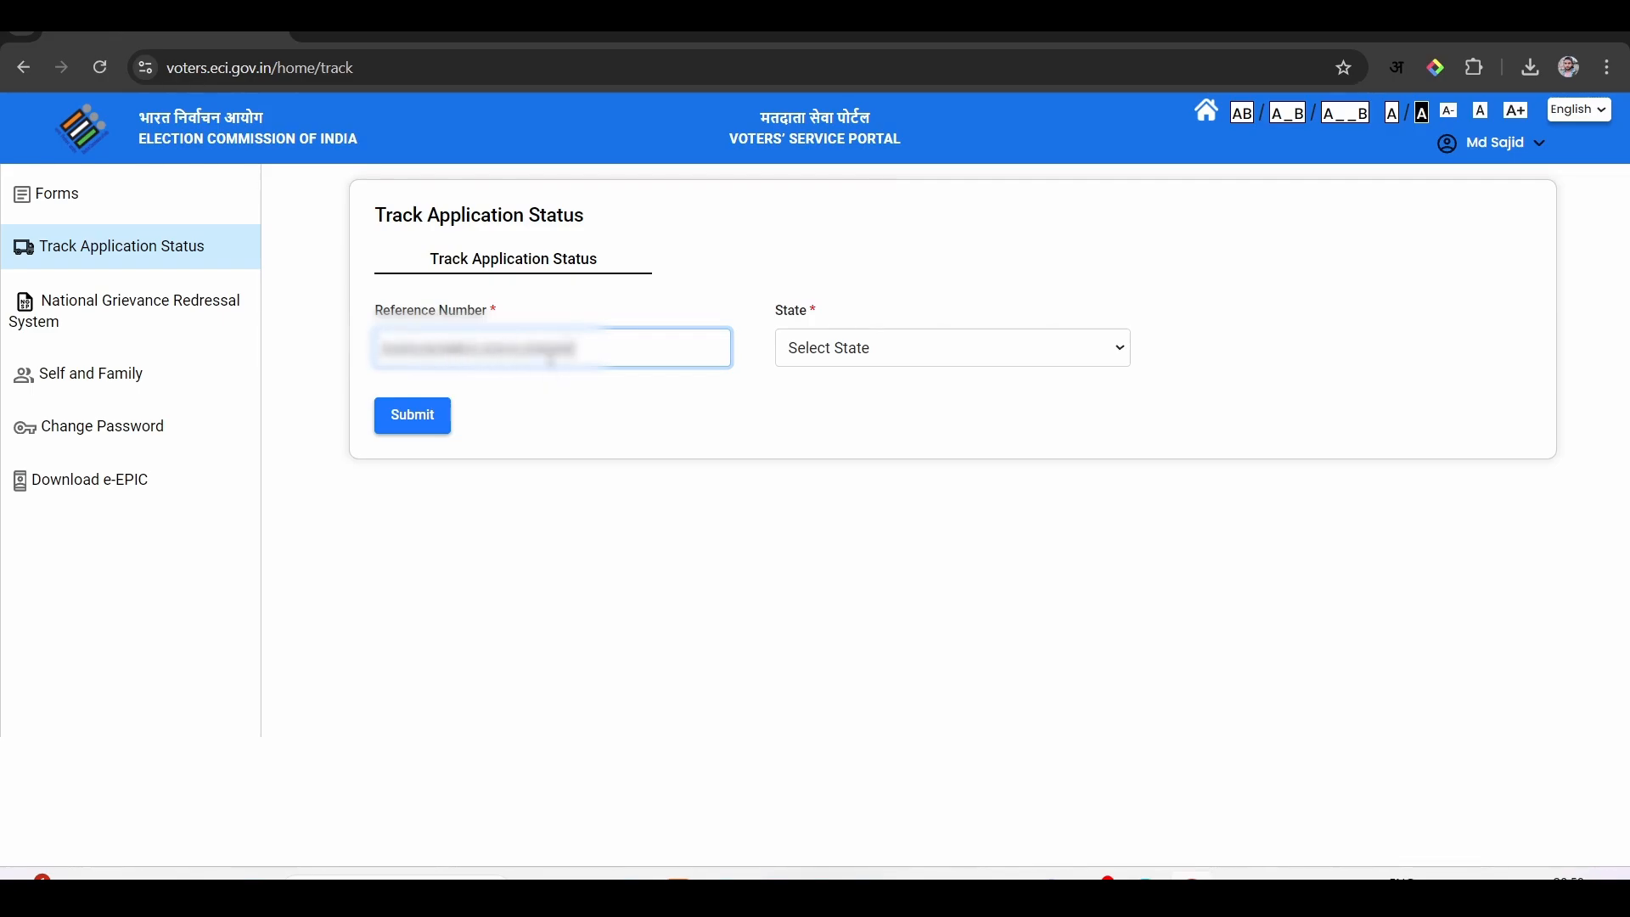
Choose Bihar as the state and submit the application status query
{"action": "left_click", "coordinate": [1029, 354]}
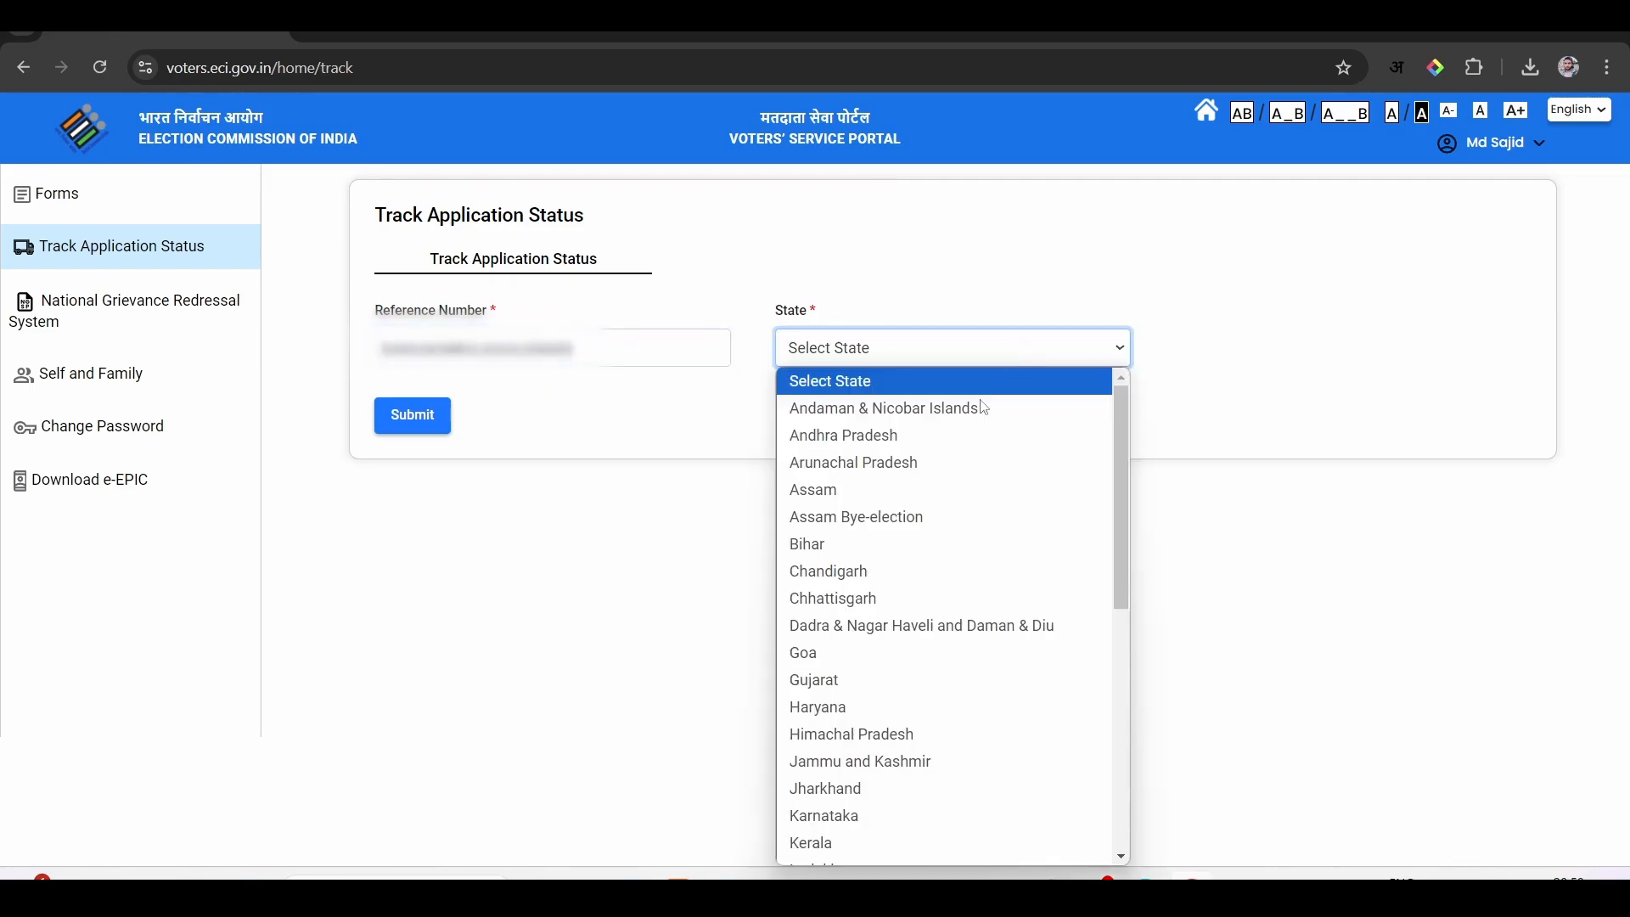
{"action": "left_click", "coordinate": [895, 544]}
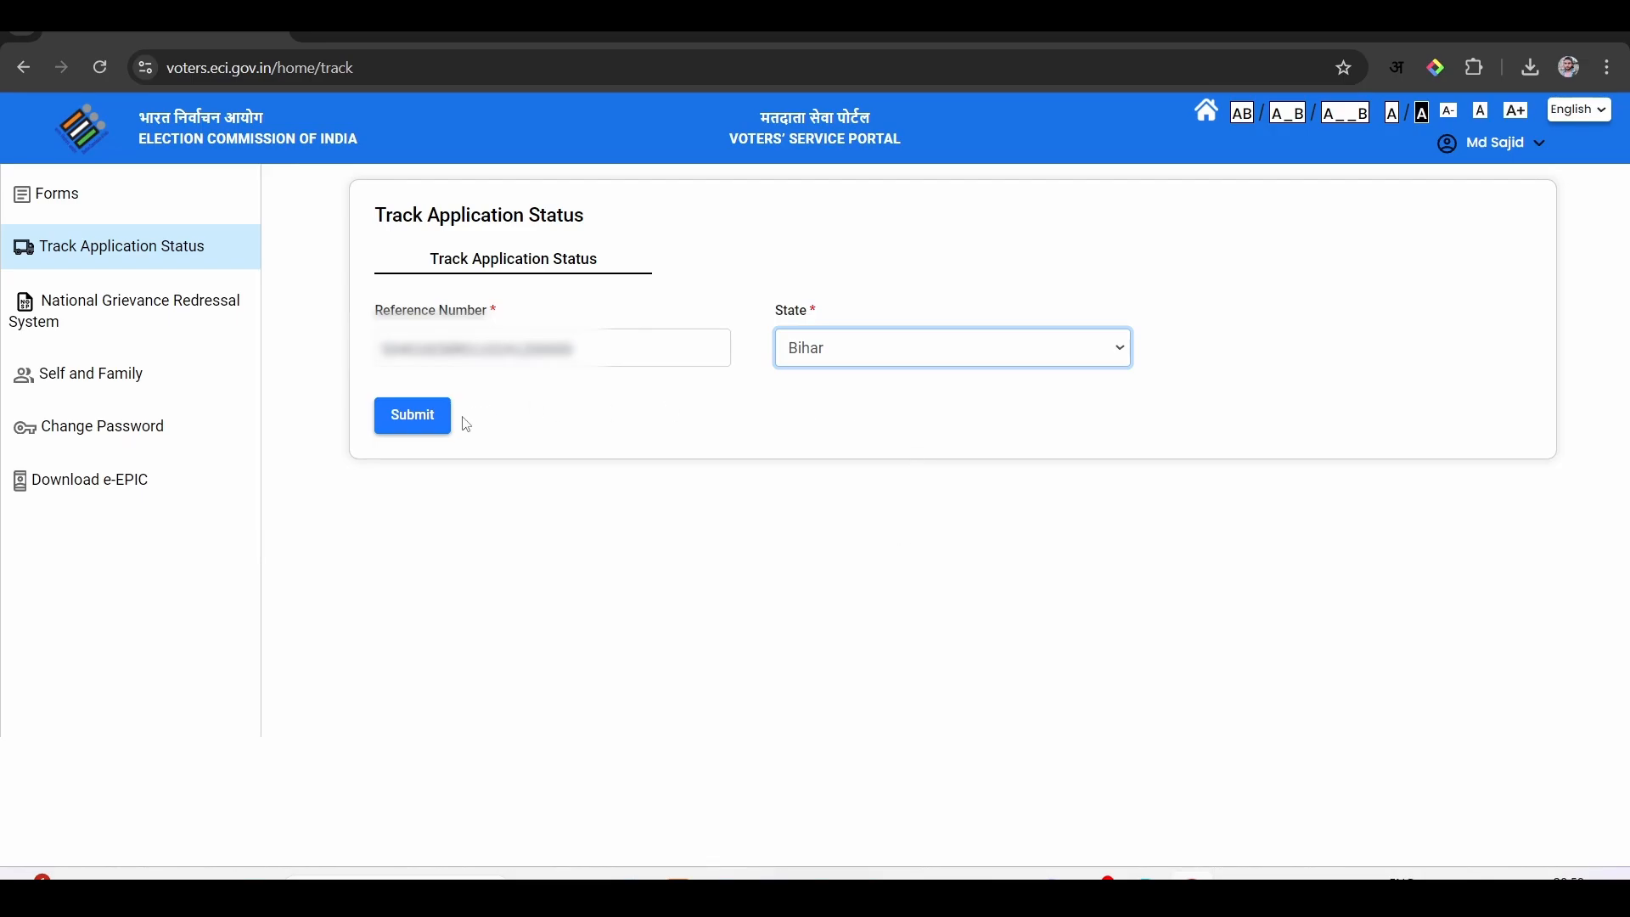
{"action": "left_click", "coordinate": [412, 419]}
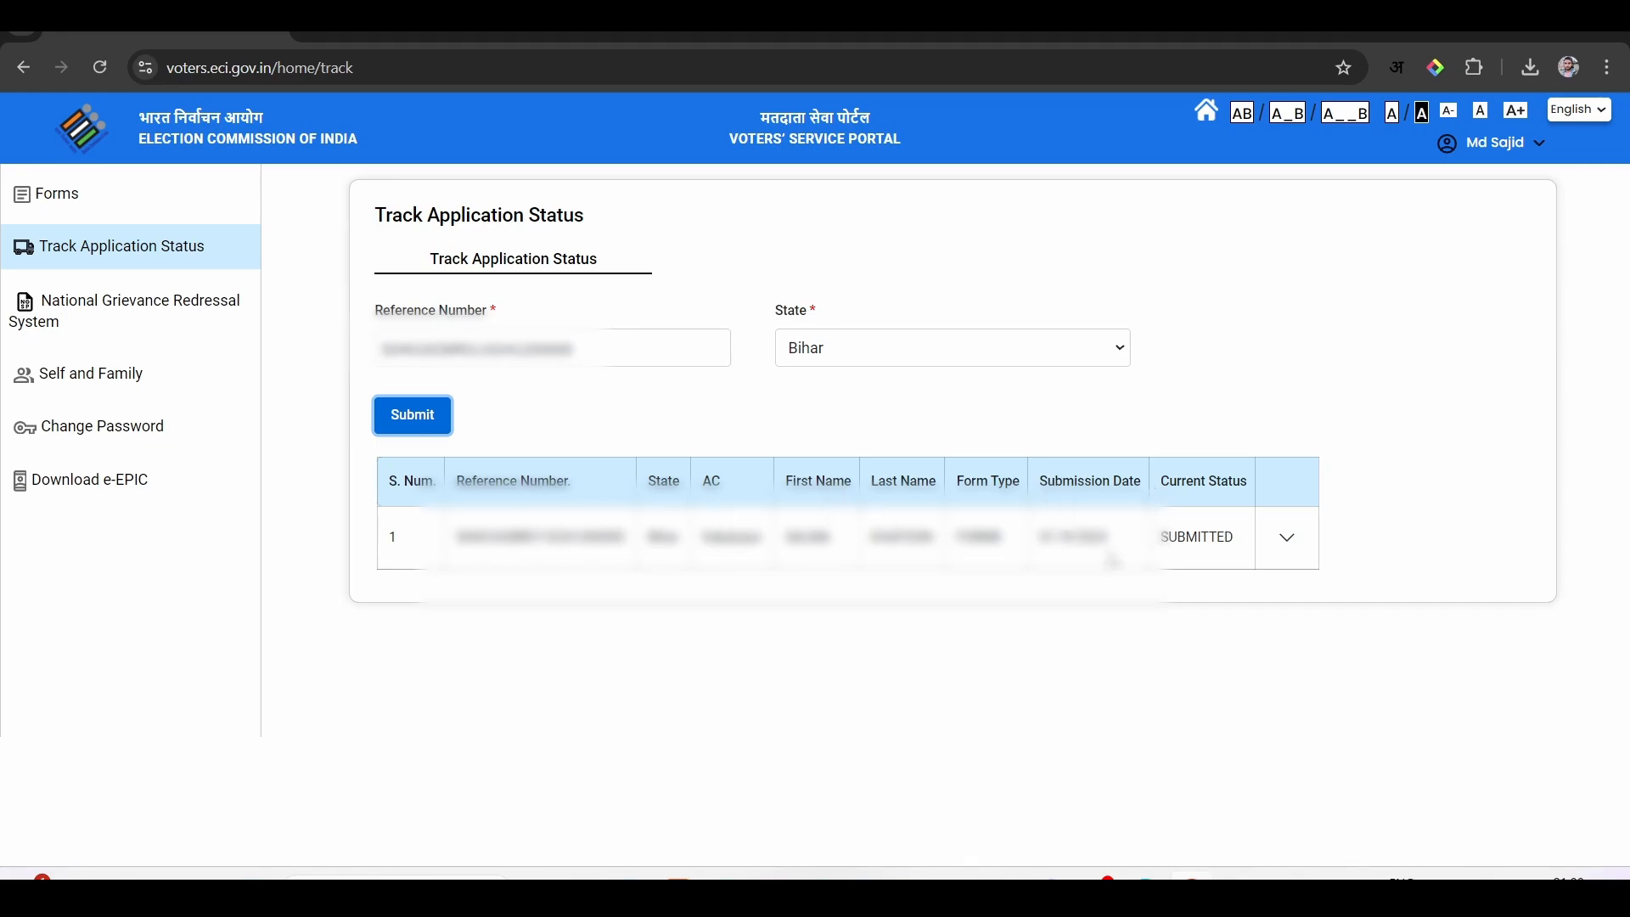
Expand and collapse the status details of the submitted application
{"action": "left_click", "coordinate": [1286, 540]}
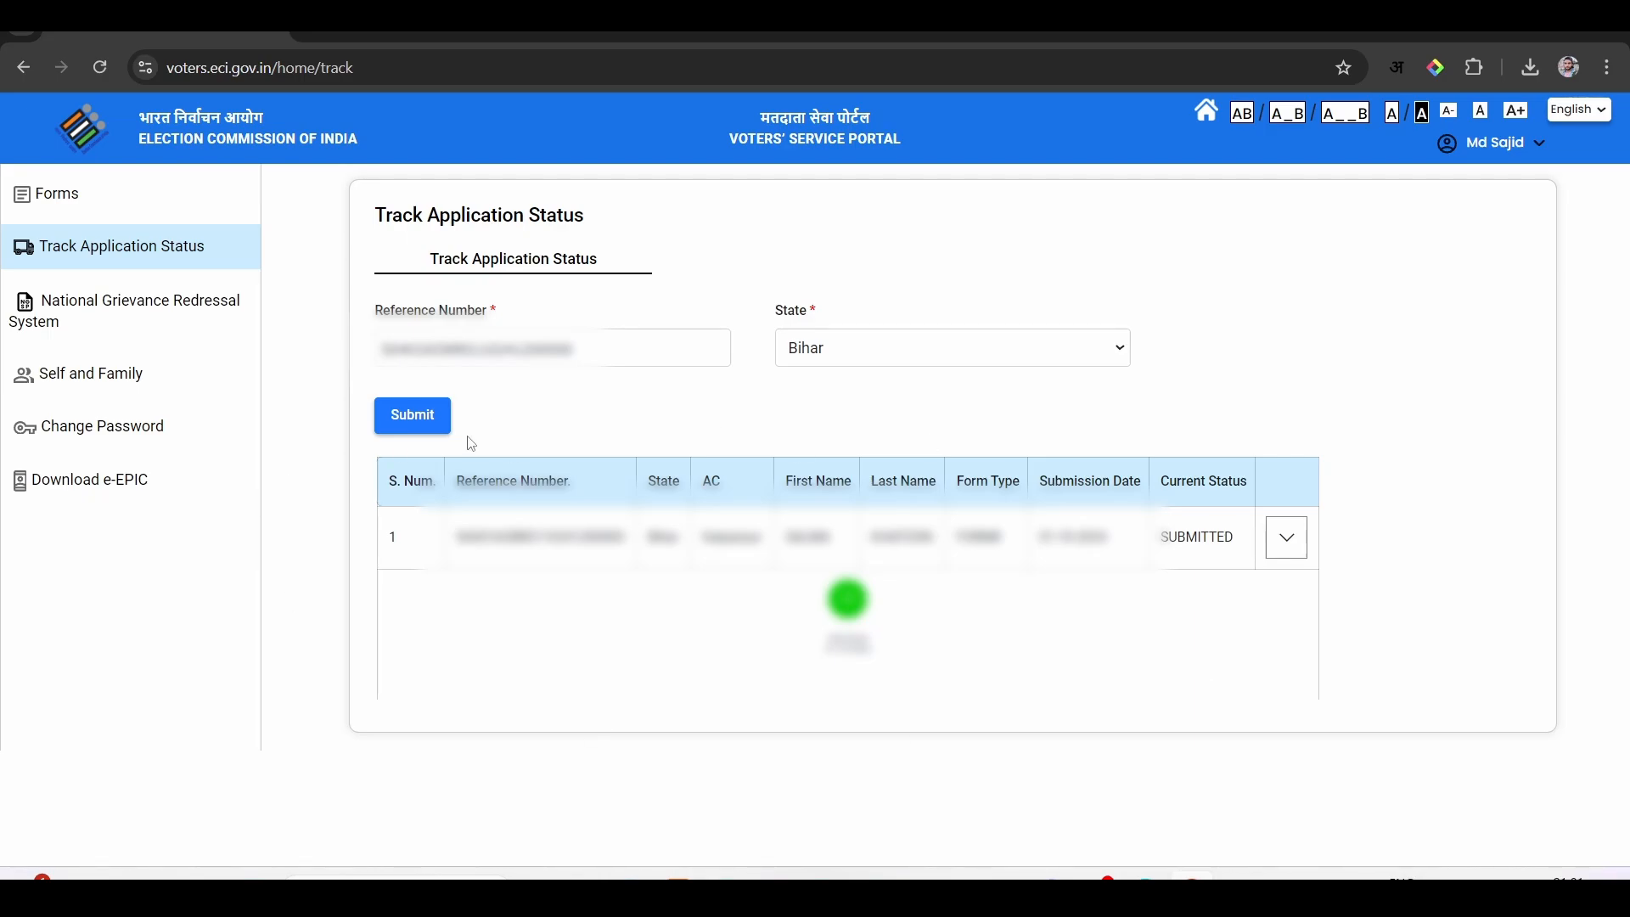
{"action": "left_click", "coordinate": [1294, 543]}
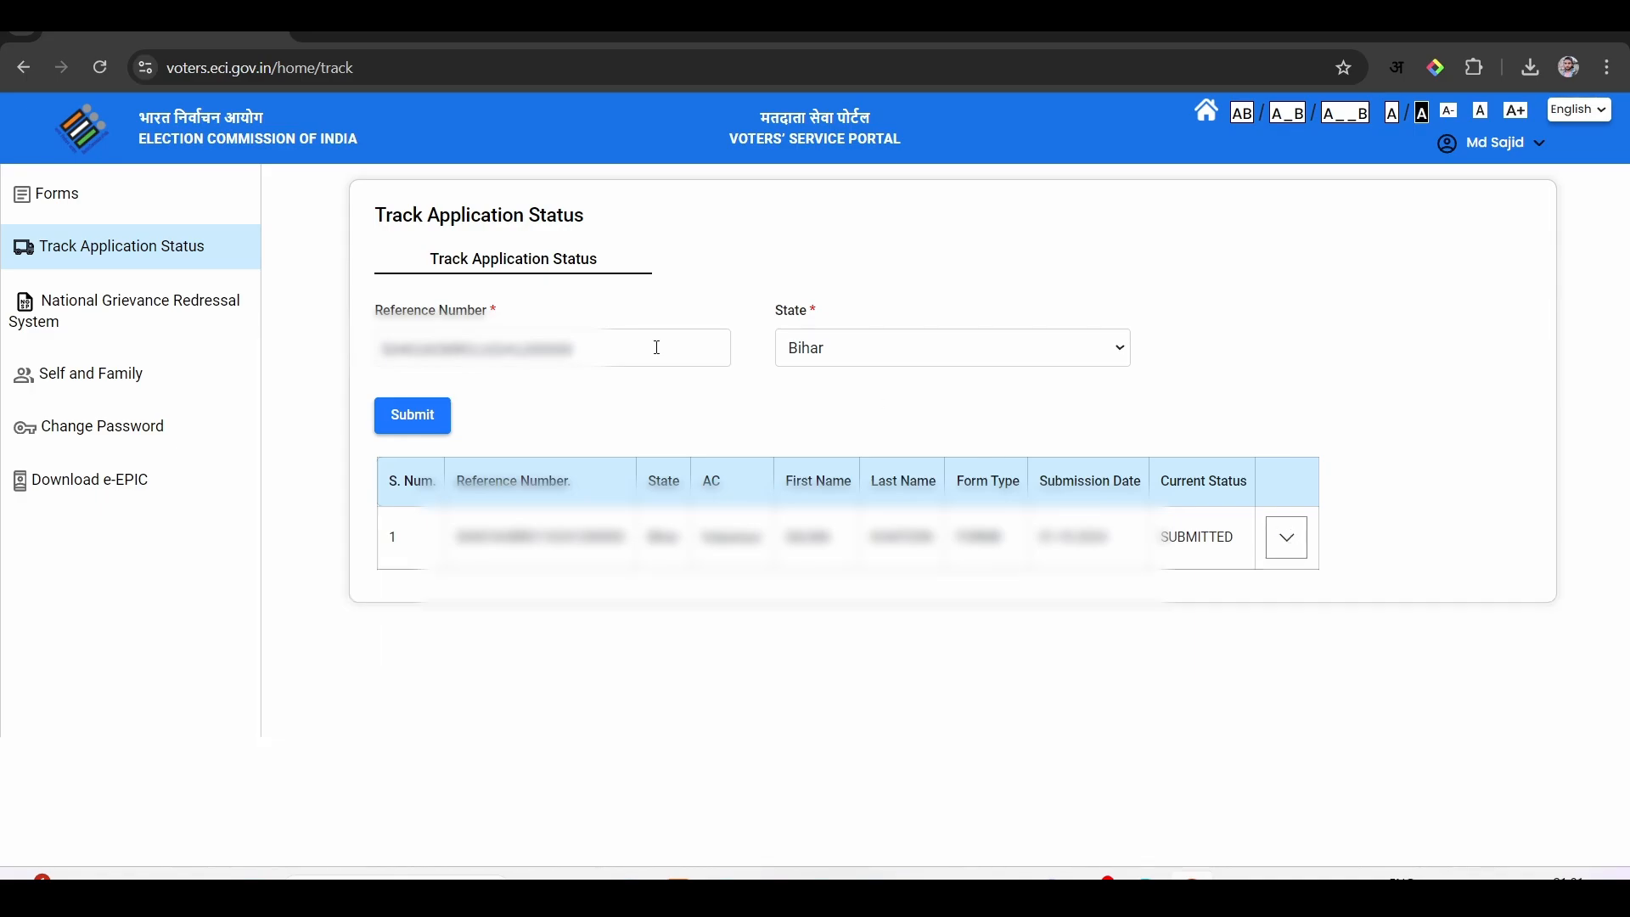